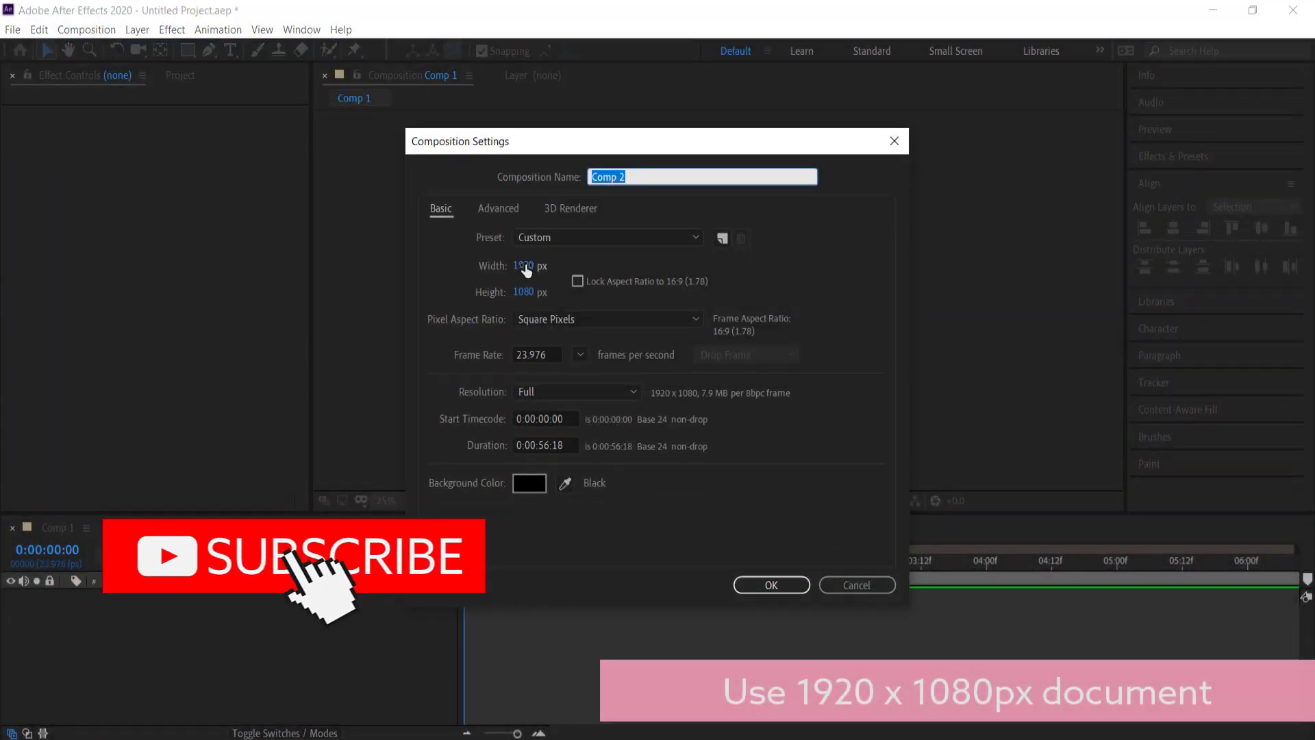
Accept the 1920×1080 composition settings to create Comp 2.
{"action": "left_click", "coordinate": [770, 586]}
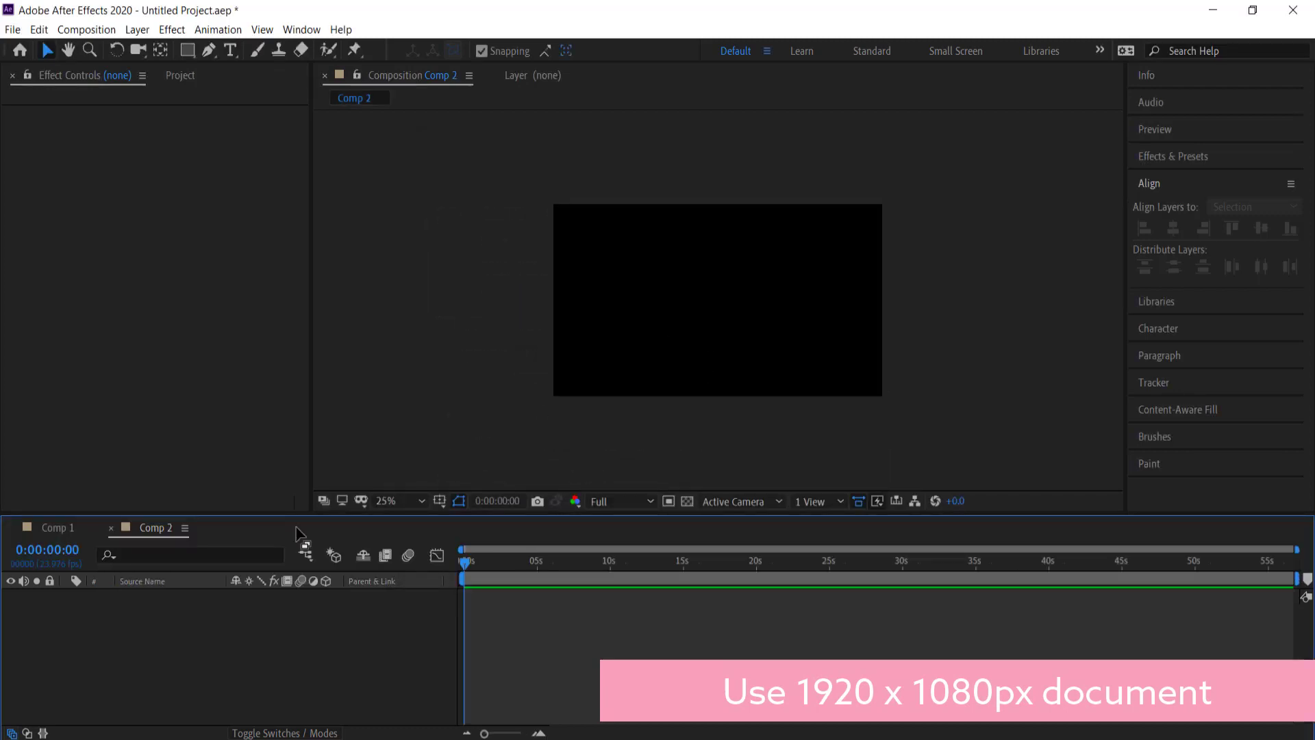
Add Black Solid 2 to Comp 2 and apply the Gradient Ramp effect for a black-to-white gradient.
{"action": "right_click", "coordinate": [178, 626]}
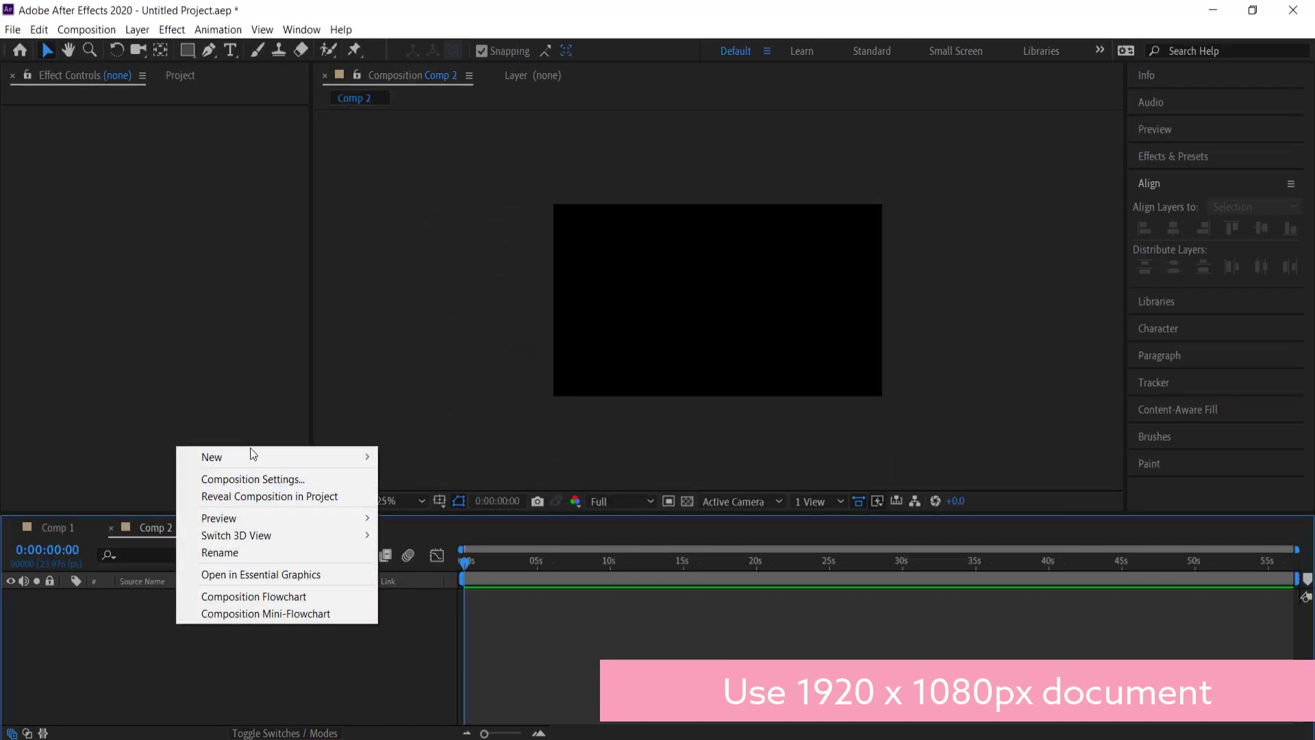
{"action": "mouse_move", "coordinate": [260, 454]}
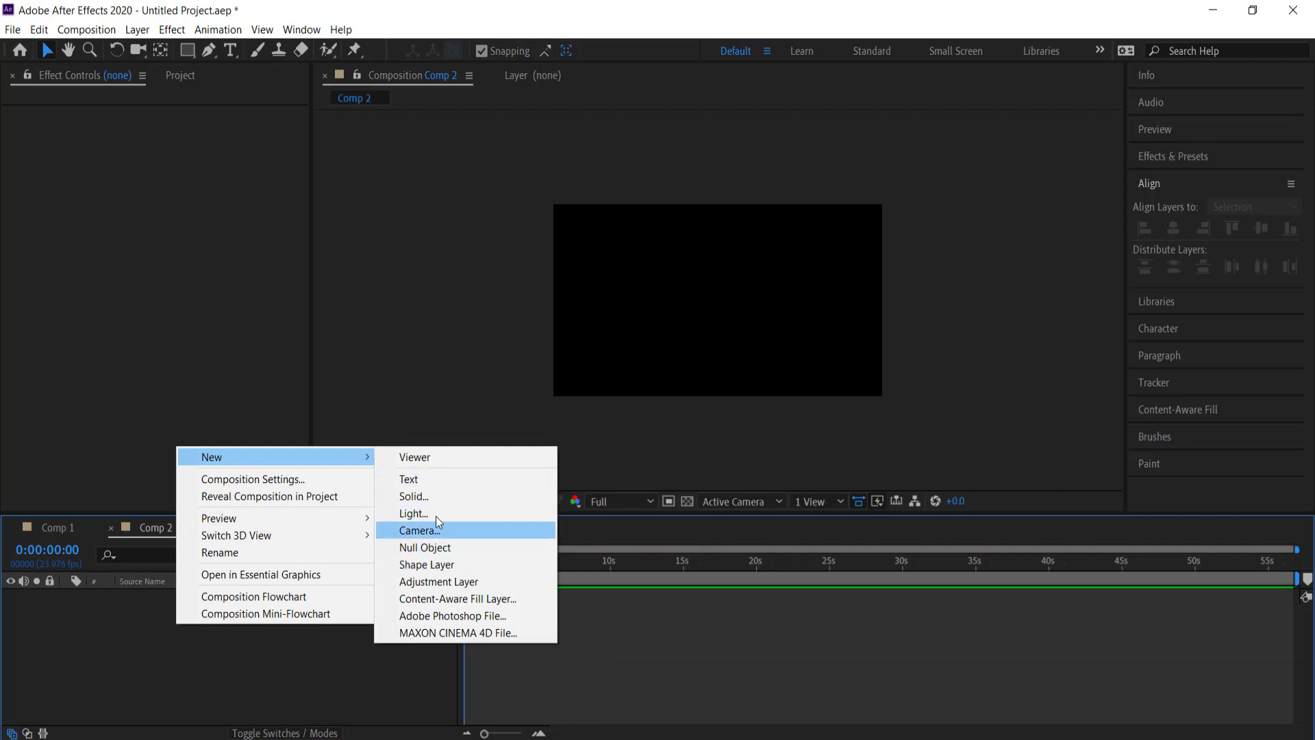
{"action": "left_click", "coordinate": [434, 497]}
{"action": "left_click", "coordinate": [725, 536]}
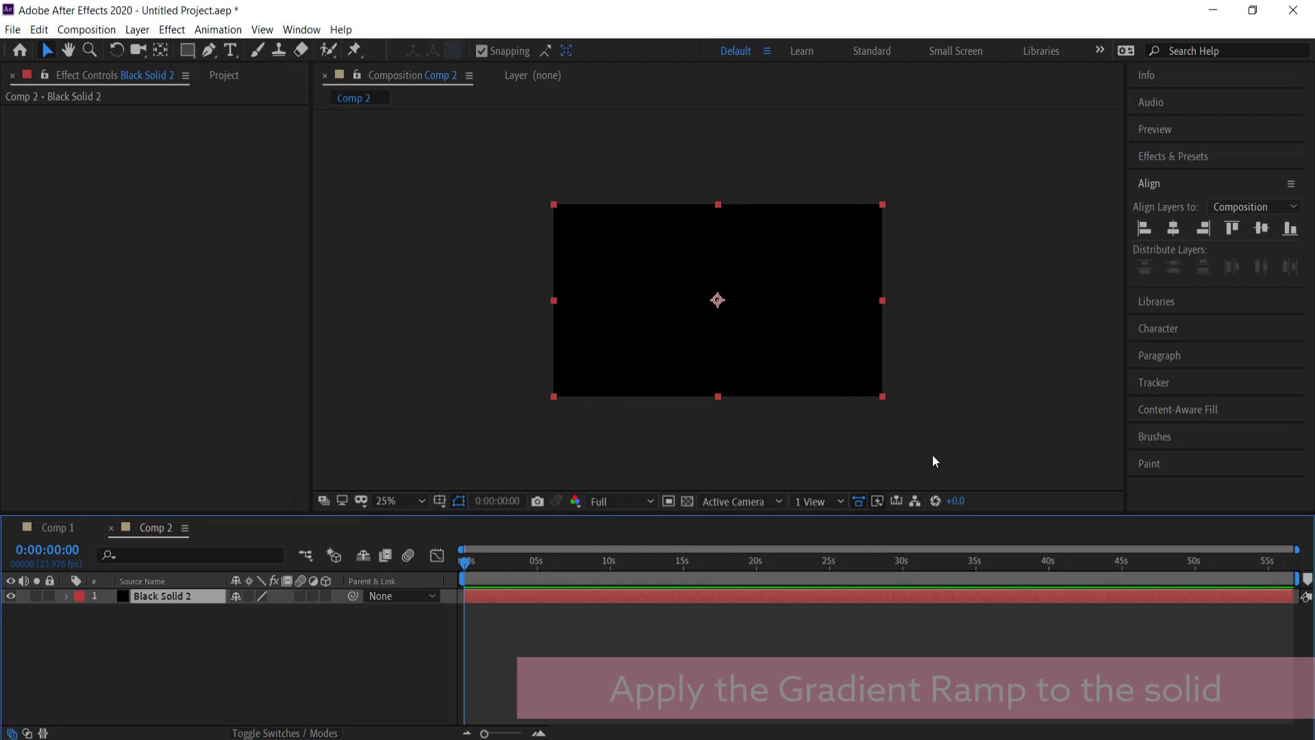
{"action": "left_click", "coordinate": [1167, 158]}
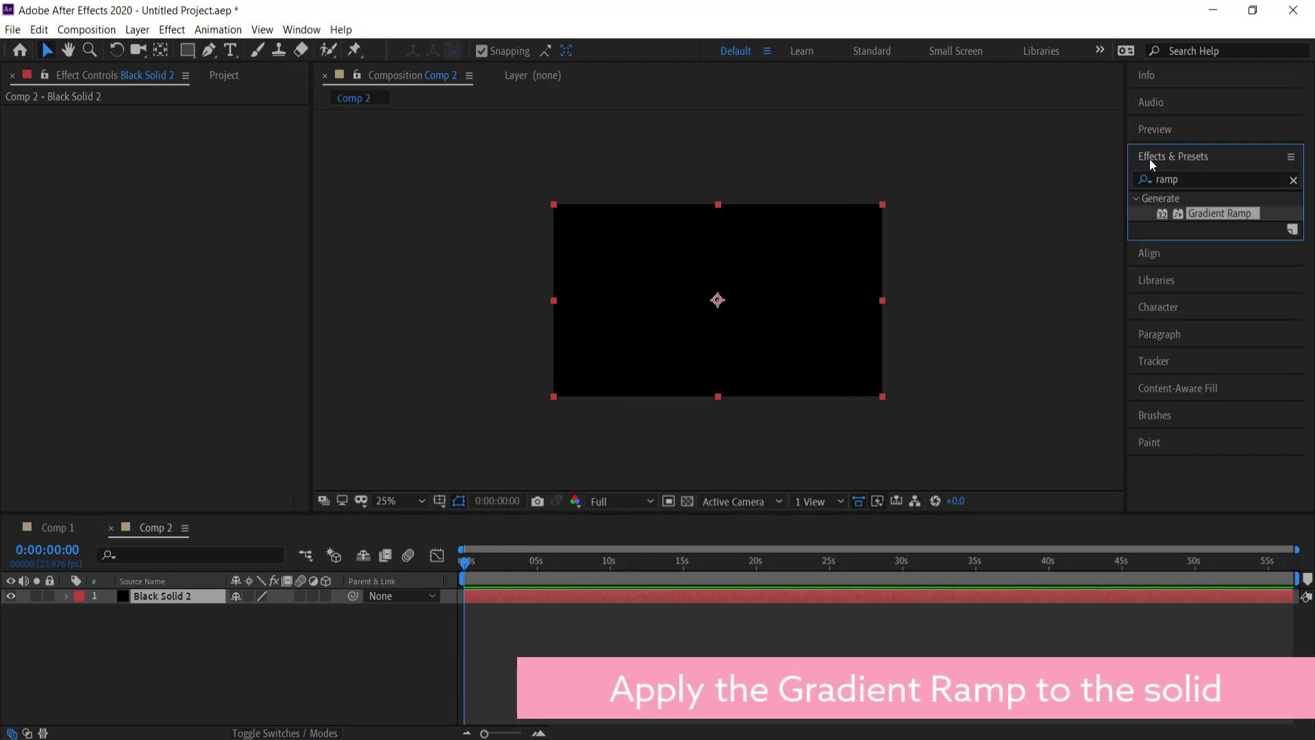
{"action": "left_click_drag", "start_coordinate": [1215, 212], "coordinate": [696, 351]}
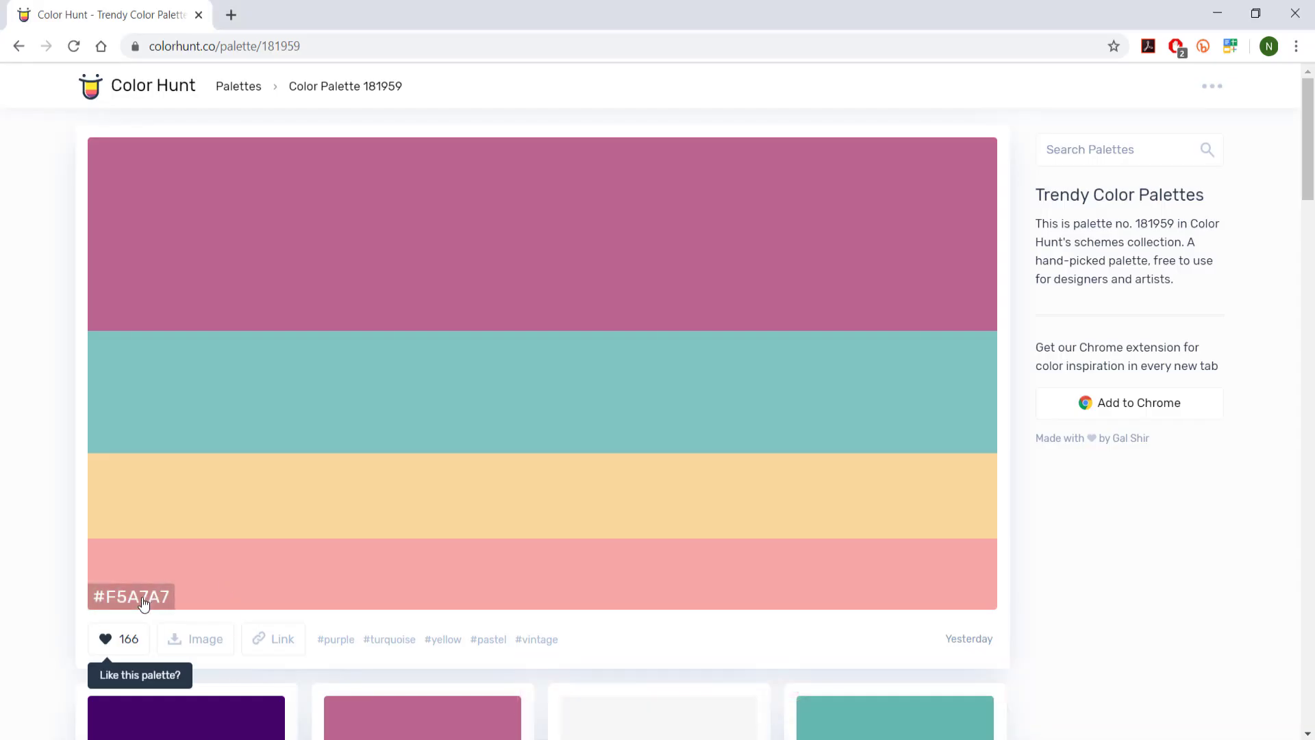
Set the gradient's End Color to pink #F5A7A7 copied from Color Hunt.
{"action": "left_click", "coordinate": [185, 588]}
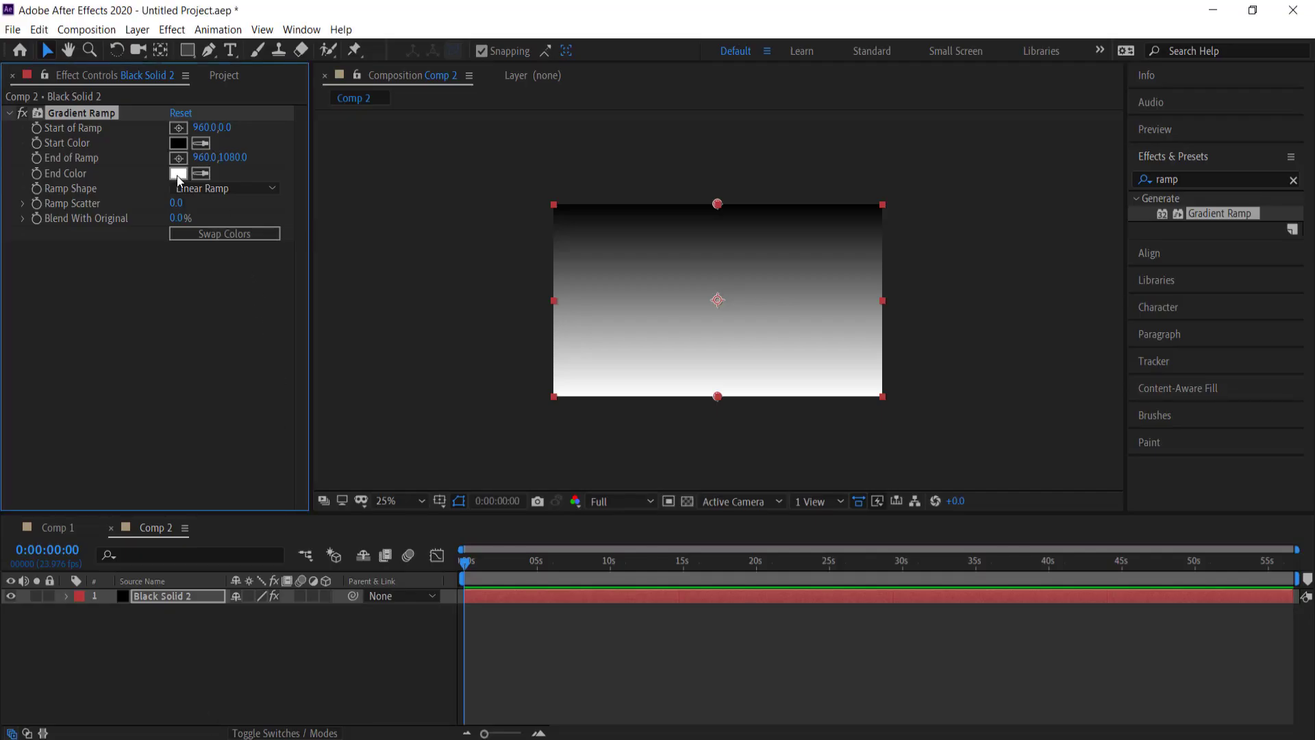
{"action": "left_click", "coordinate": [179, 173]}
{"action": "type", "text": "F5A7A7"}
{"action": "left_click", "coordinate": [1074, 384]}
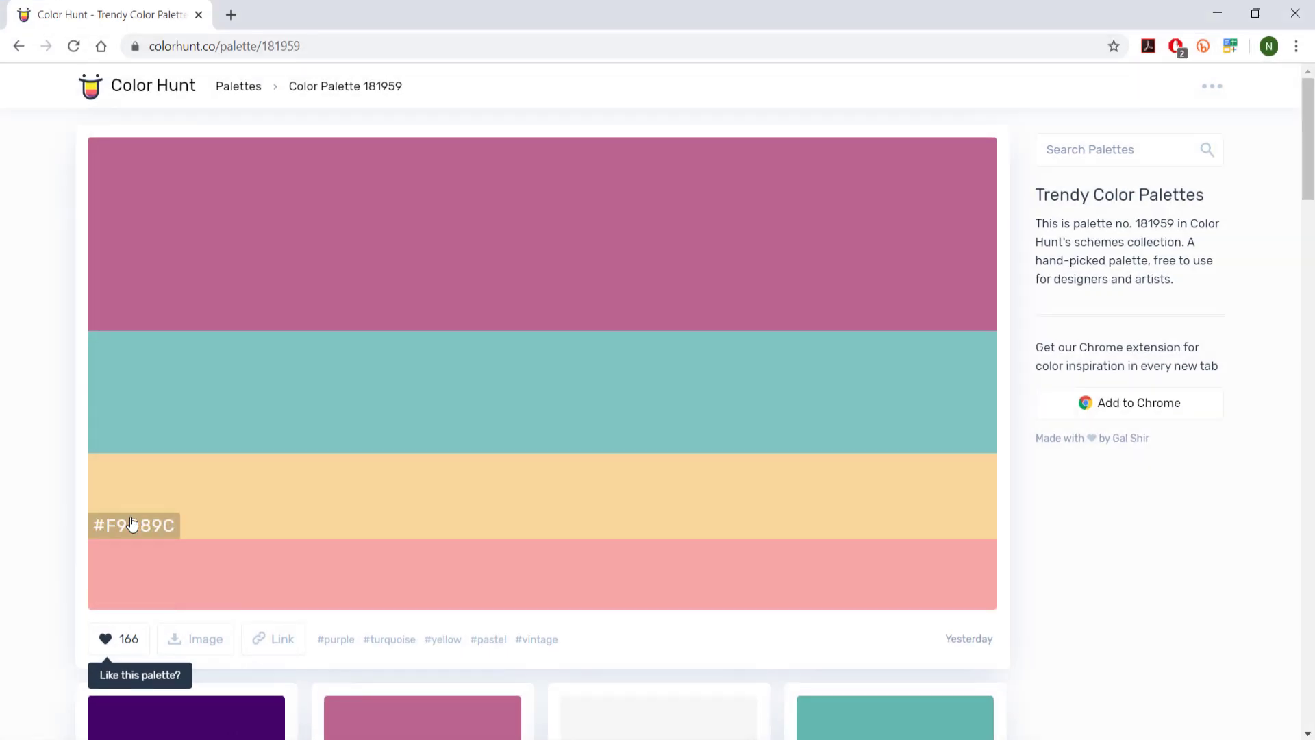
Set the gradient's Start Color to peach #F9D89C from the same palette.
{"action": "left_click", "coordinate": [130, 528]}
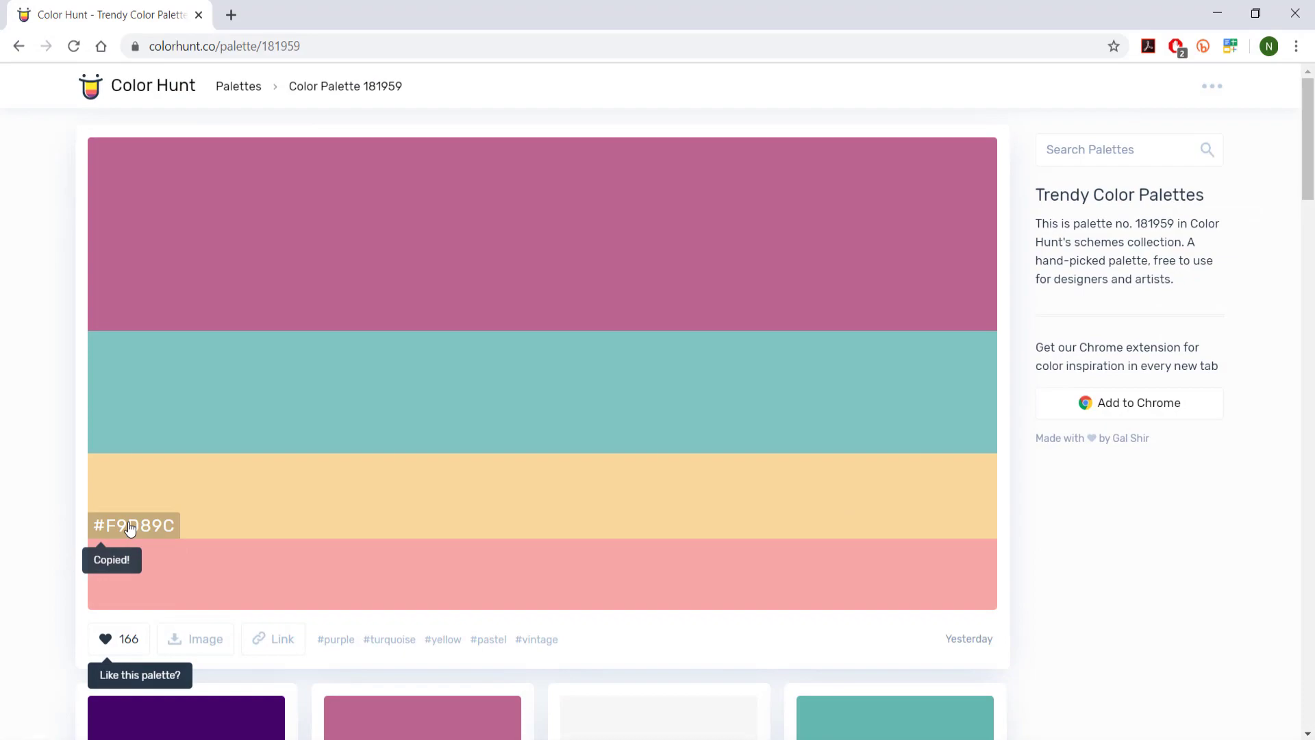
{"action": "key", "text": "alt+Tab"}
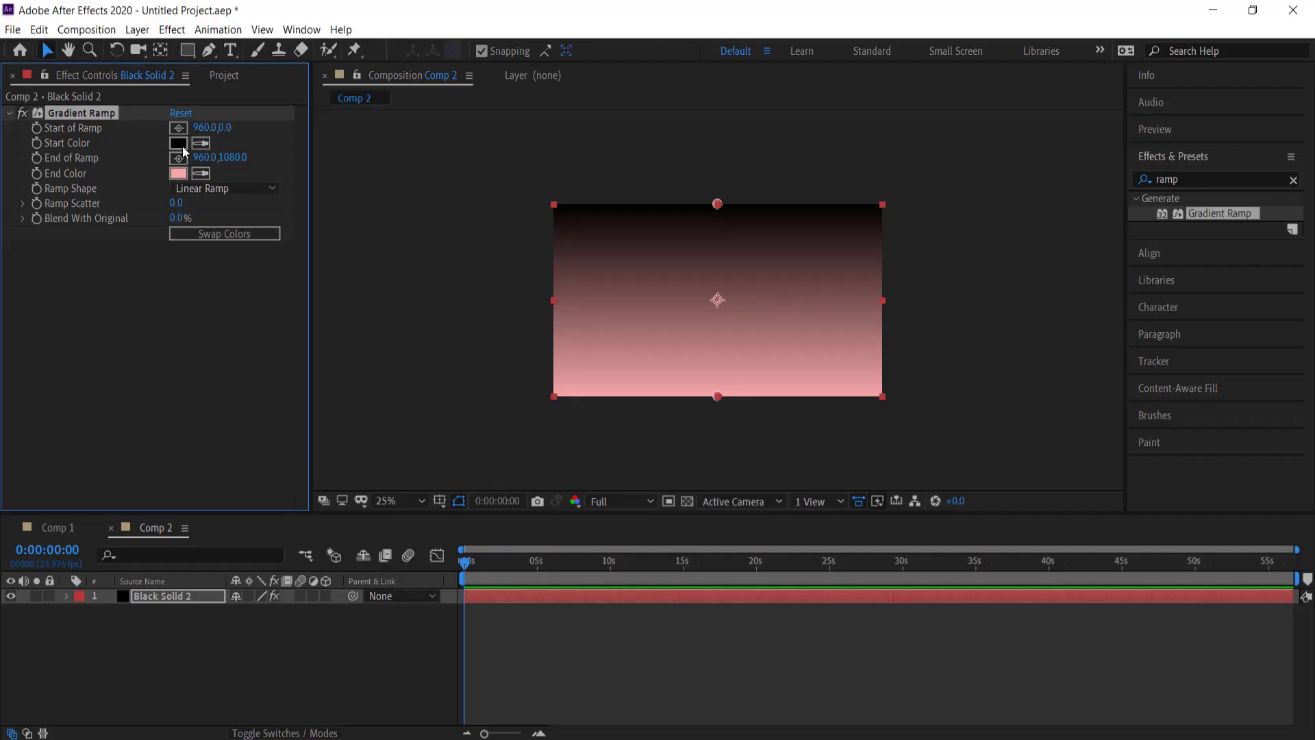
{"action": "left_click", "coordinate": [179, 142]}
{"action": "type", "text": "F9D89C"}
{"action": "left_click", "coordinate": [1048, 386]}
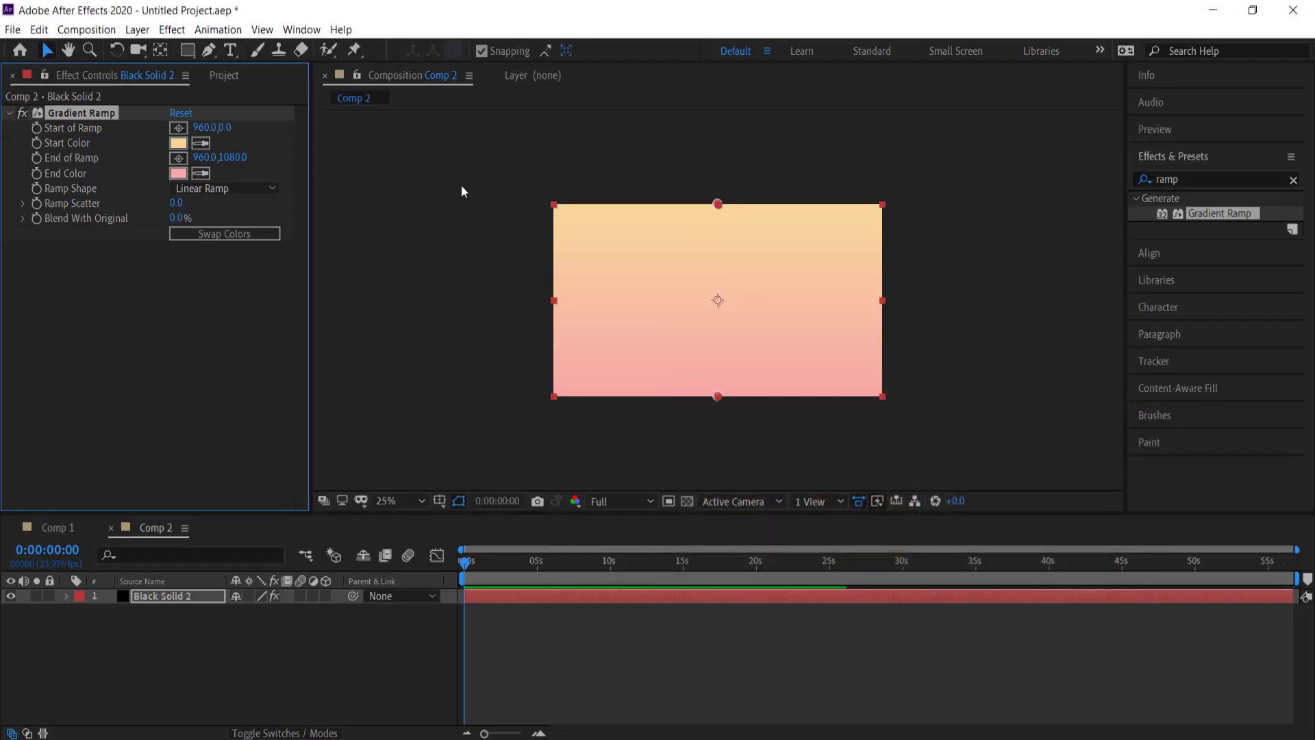
Make the ramp Radial, with the start point top-left and the end point beyond bottom-right.
{"action": "left_click", "coordinate": [216, 188]}
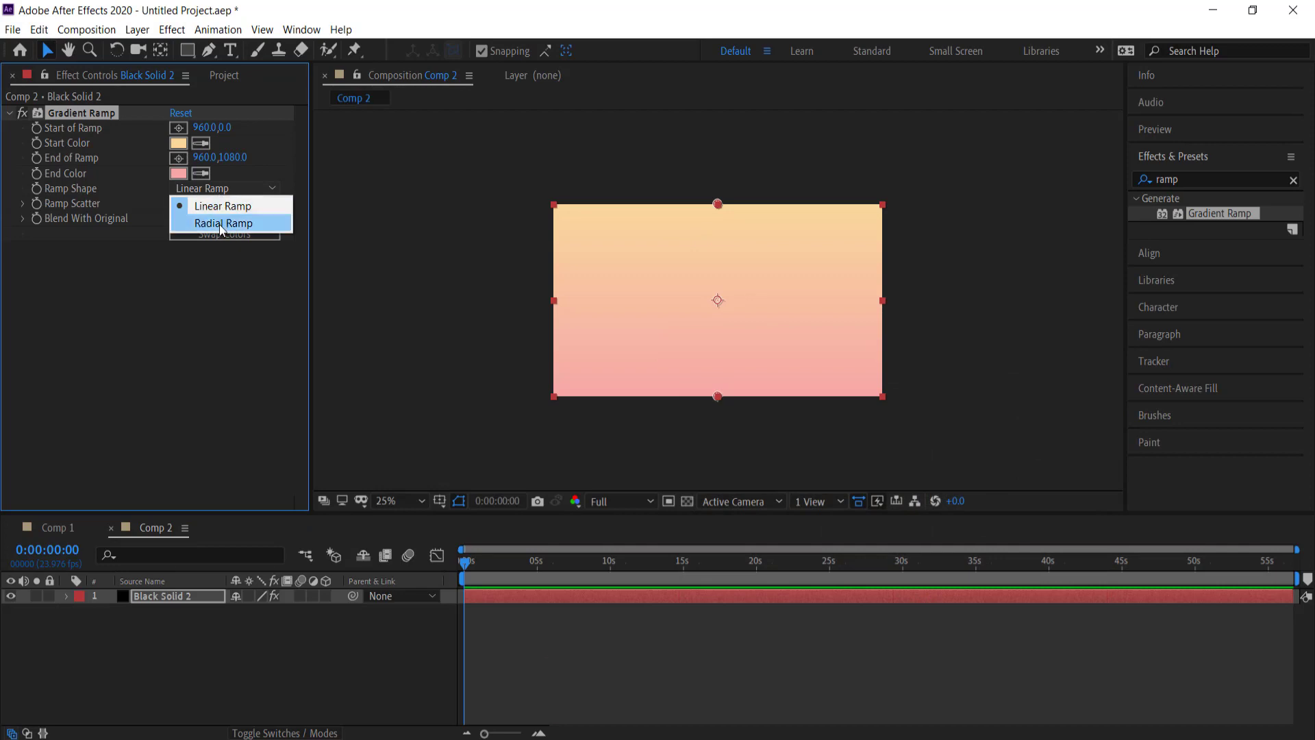
{"action": "left_click", "coordinate": [220, 224]}
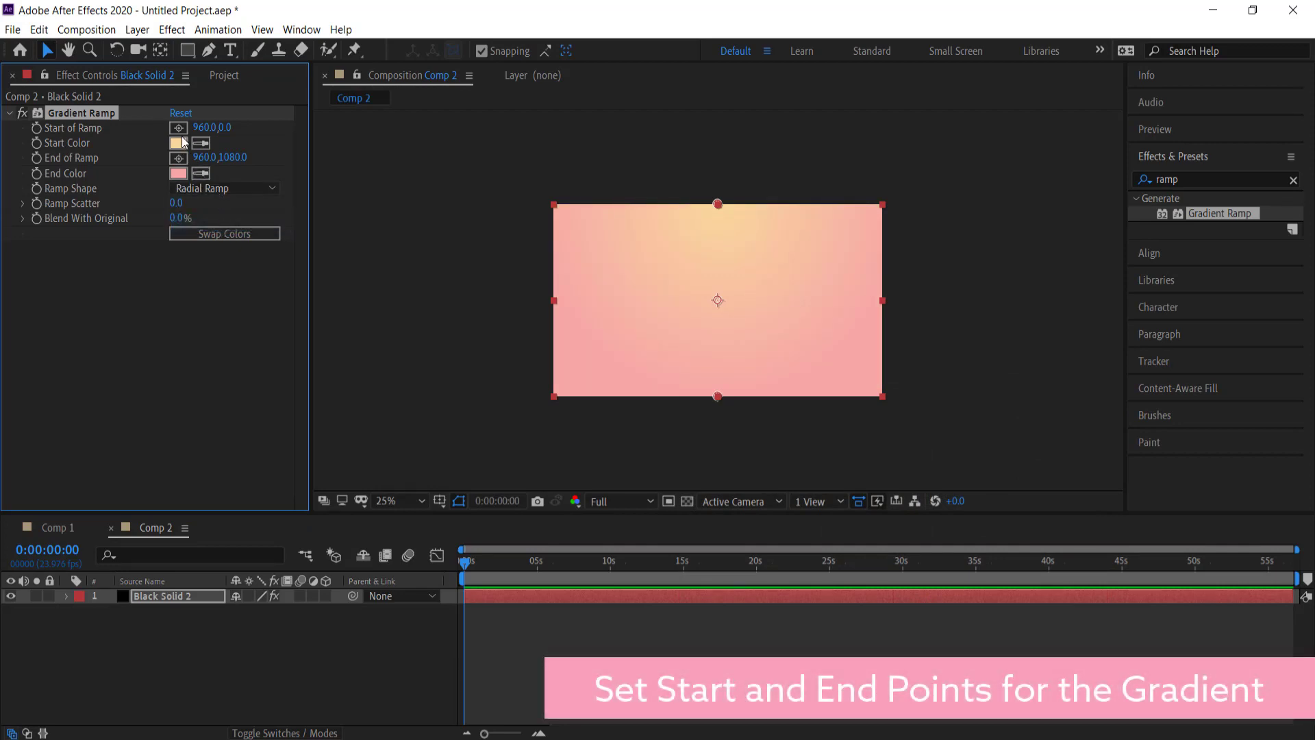
{"action": "left_click", "coordinate": [178, 128]}
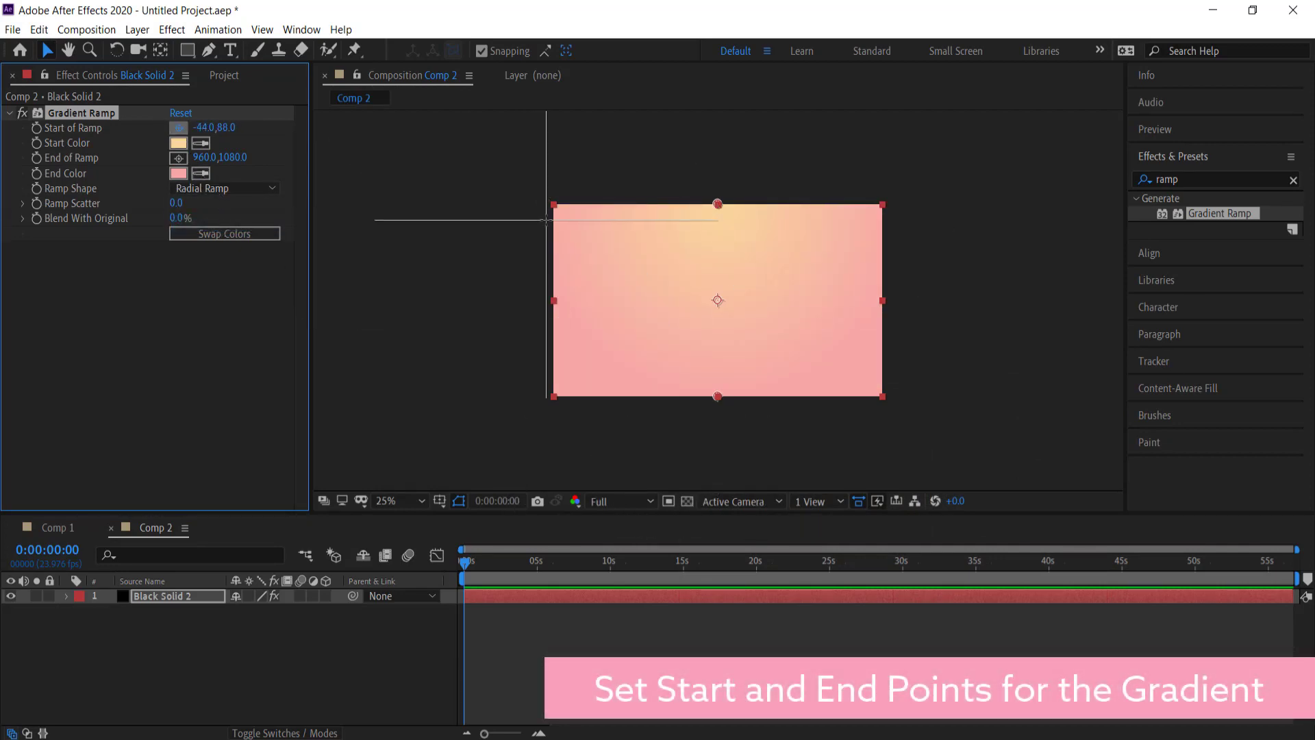
{"action": "left_click", "coordinate": [545, 220]}
{"action": "left_click", "coordinate": [178, 158]}
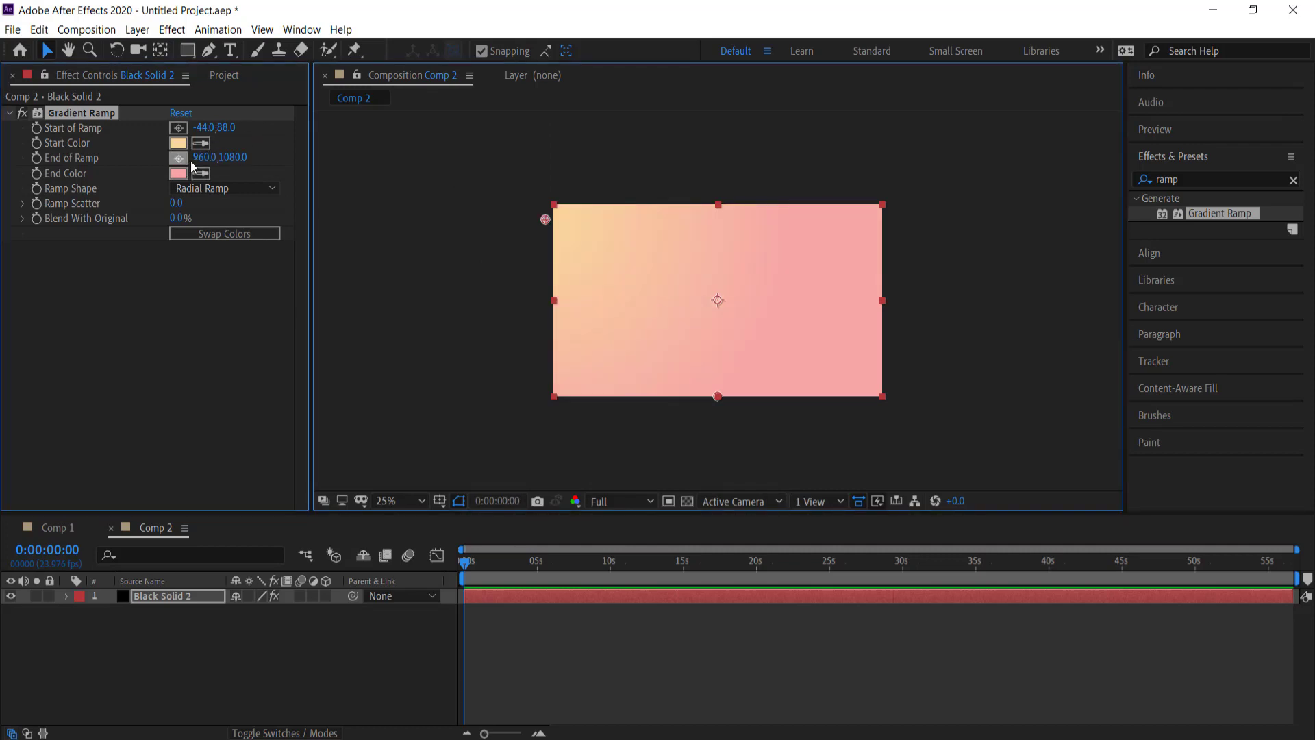
{"action": "left_click", "coordinate": [911, 402]}
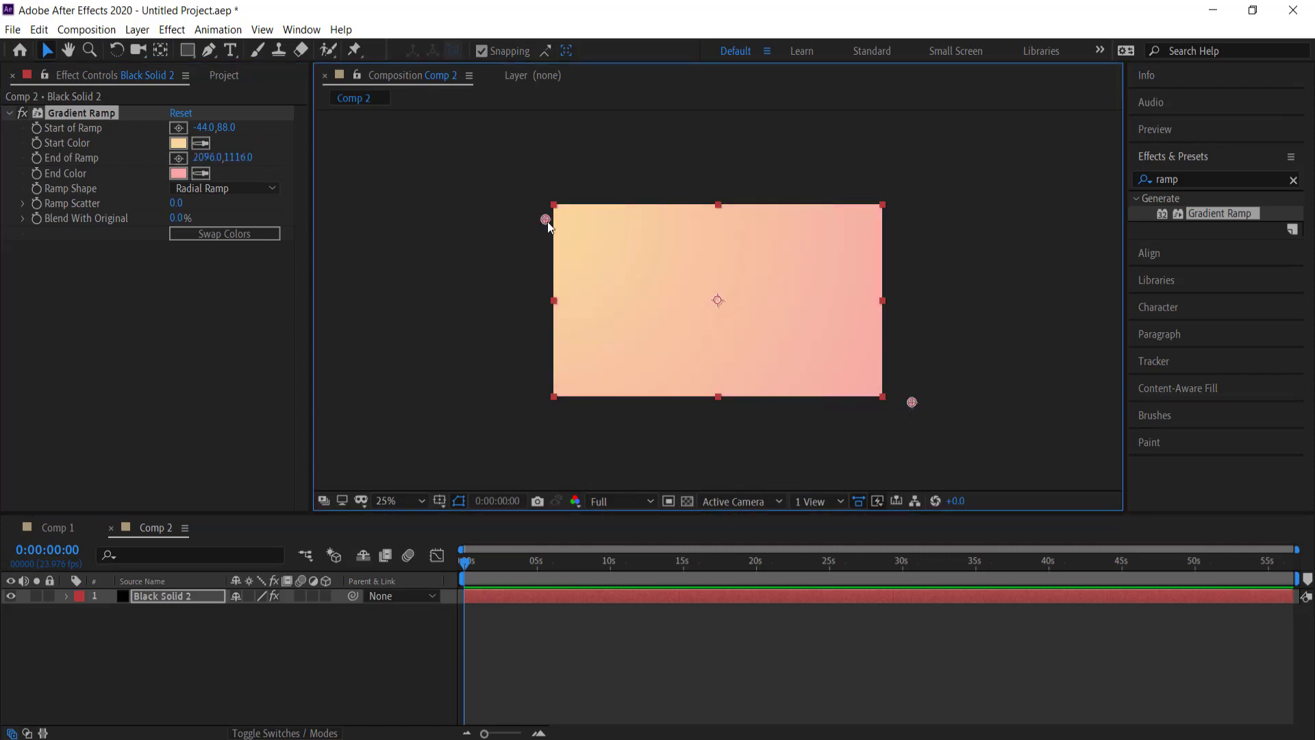
Pull the start point into the upper left and keep peach start, pink end after toggling Swap Colors.
{"action": "left_click_drag", "start_coordinate": [548, 222], "coordinate": [596, 261]}
{"action": "left_click", "coordinate": [258, 236]}
{"action": "left_click", "coordinate": [256, 235]}
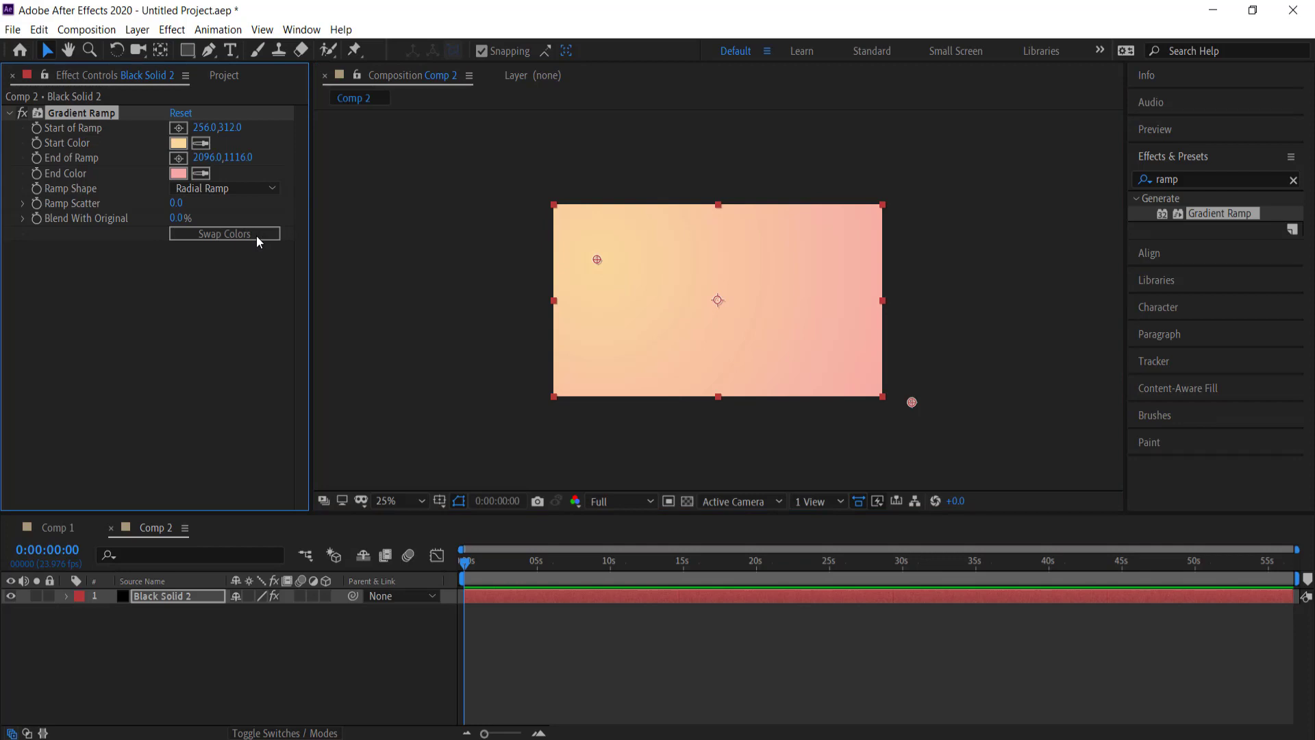
Create an ECHO text layer just left of centre.
{"action": "left_click", "coordinate": [232, 50]}
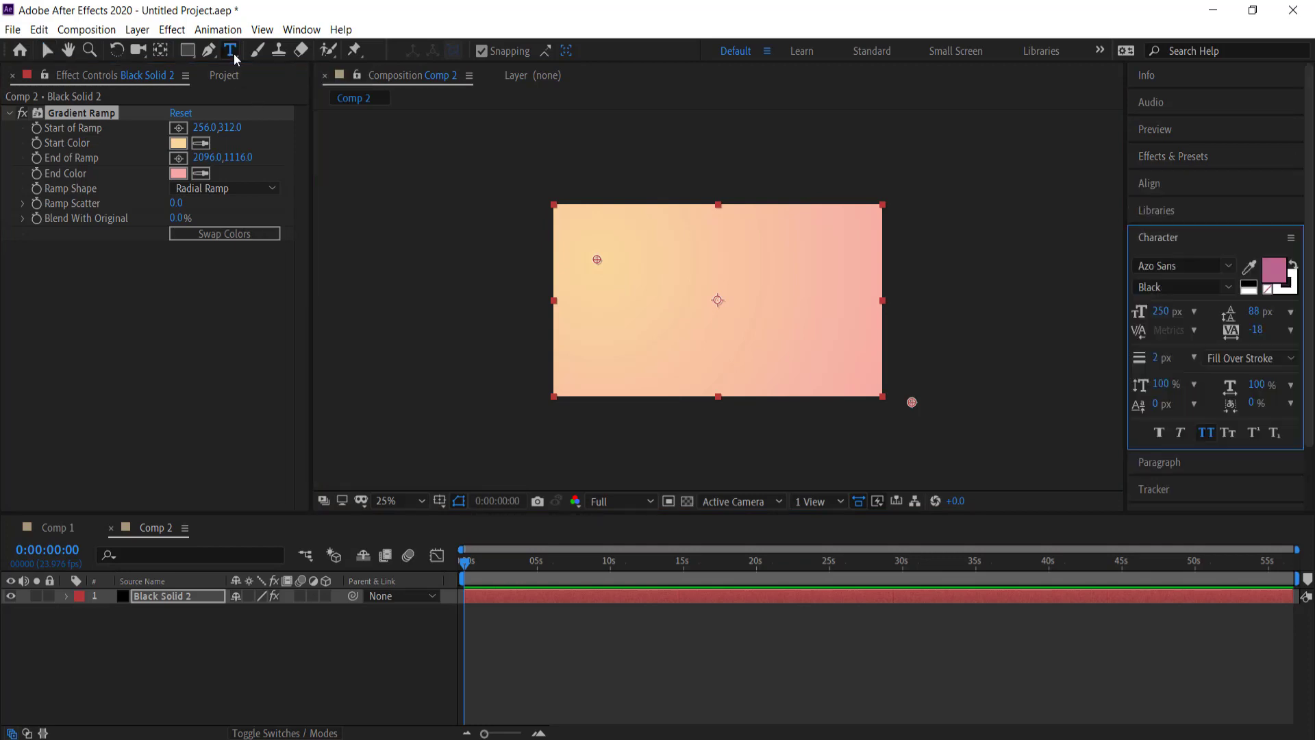
{"action": "left_click", "coordinate": [625, 303]}
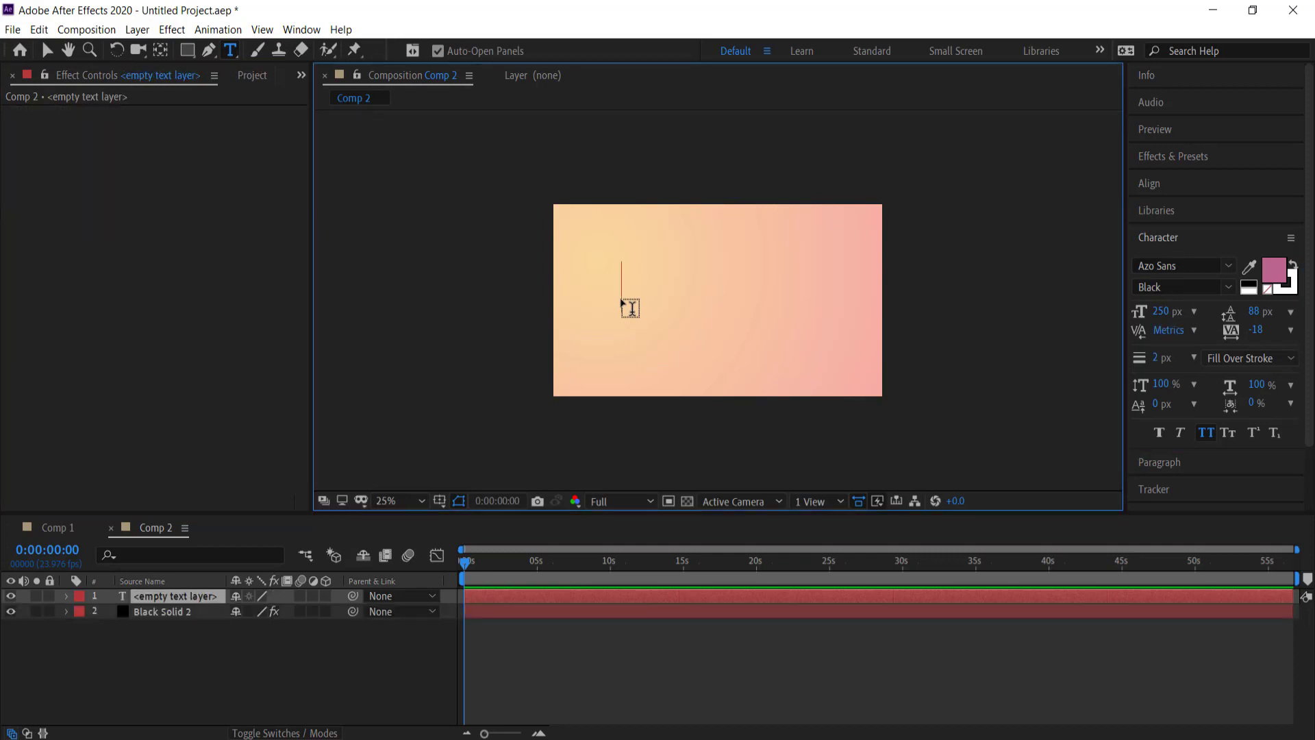
{"action": "type", "text": "echo"}
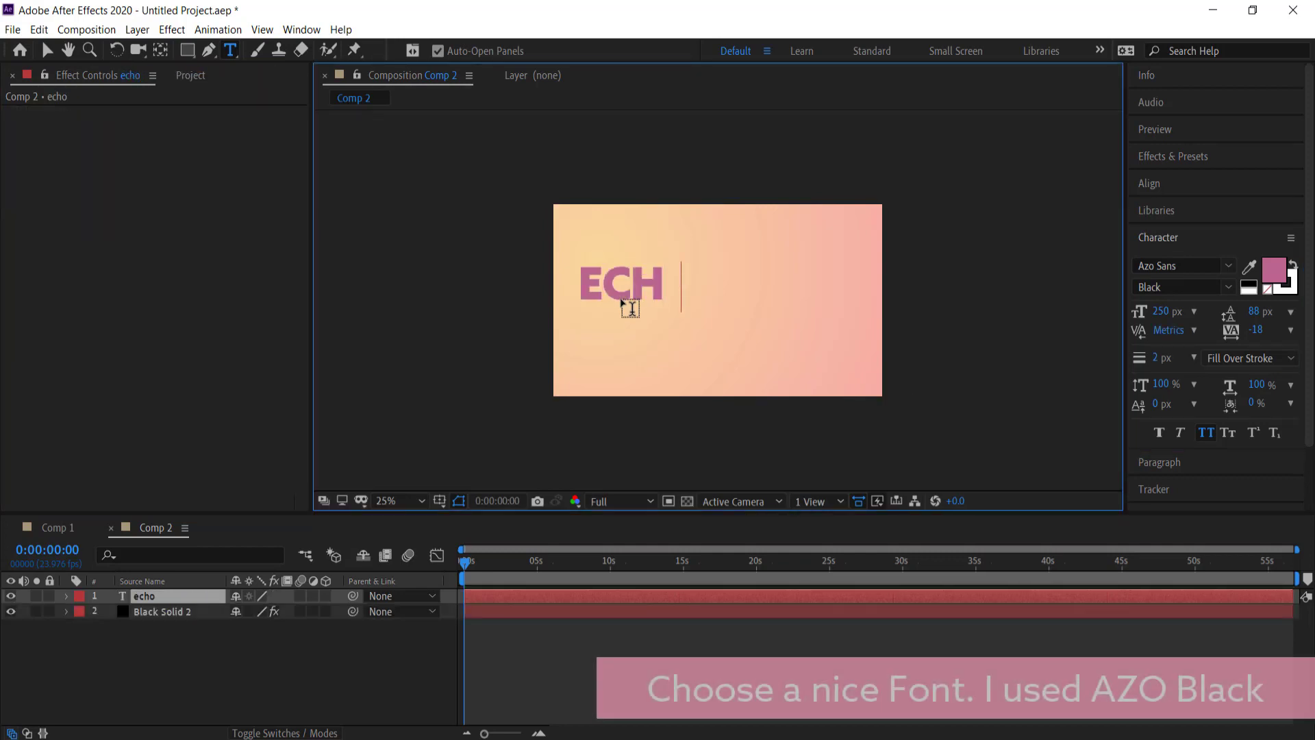
Colour the ECHO text dark pink #BC658D copied from the palette page.
{"action": "key", "text": "ctrl+a"}
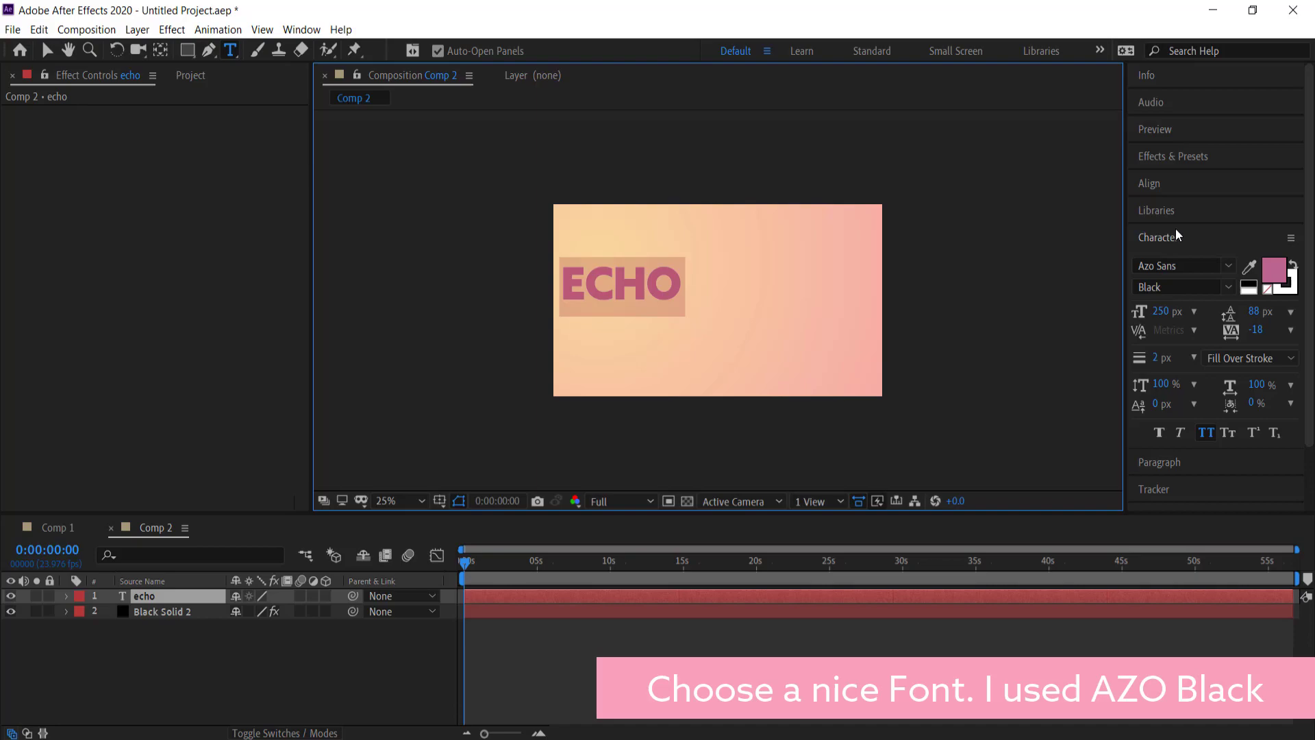
{"action": "key", "text": "alt+Tab"}
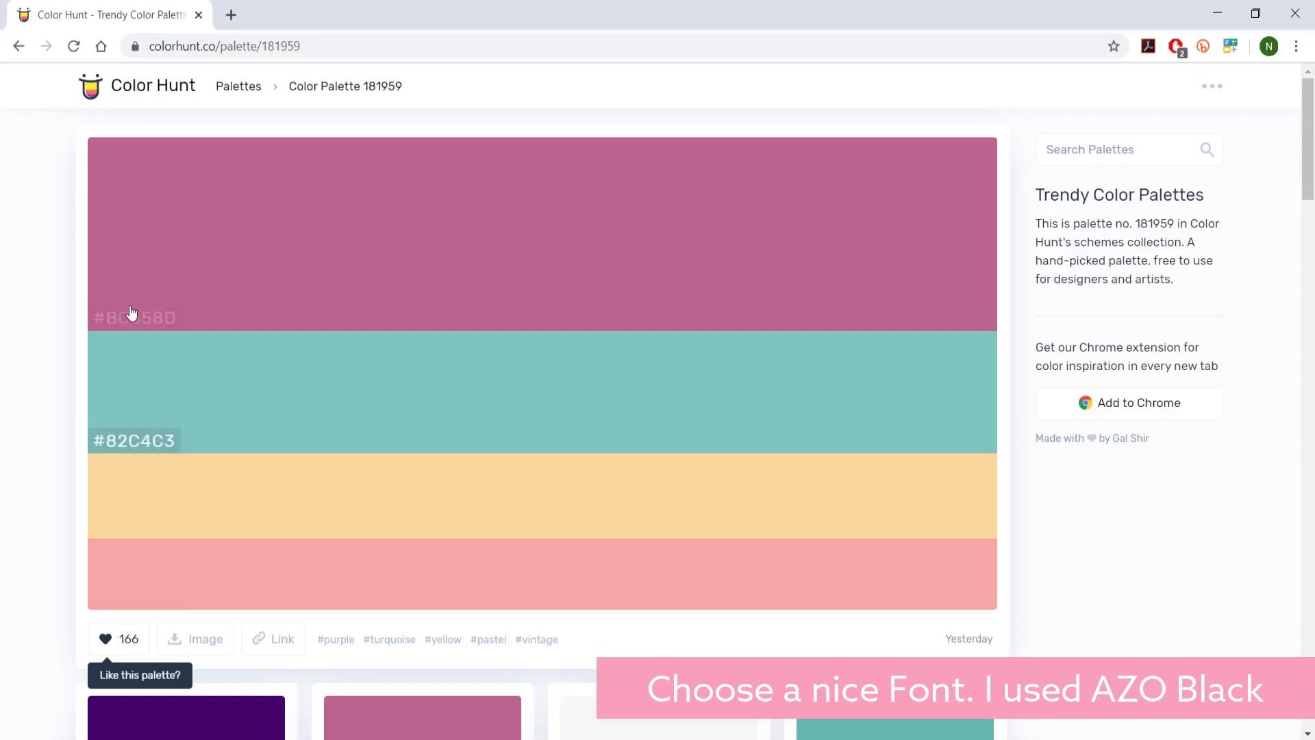
{"action": "left_click", "coordinate": [147, 319]}
{"action": "key", "text": "alt+Tab"}
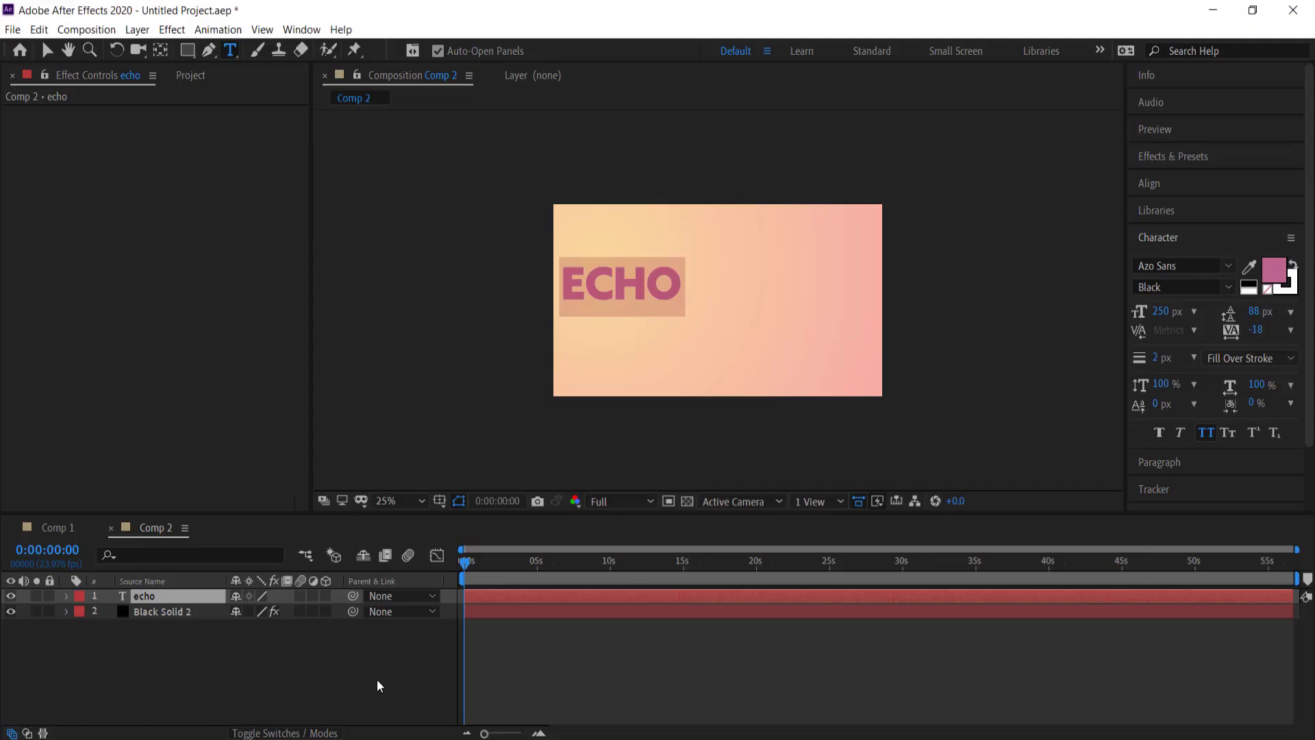
{"action": "left_click", "coordinate": [1272, 273]}
{"action": "left_click", "coordinate": [1272, 277]}
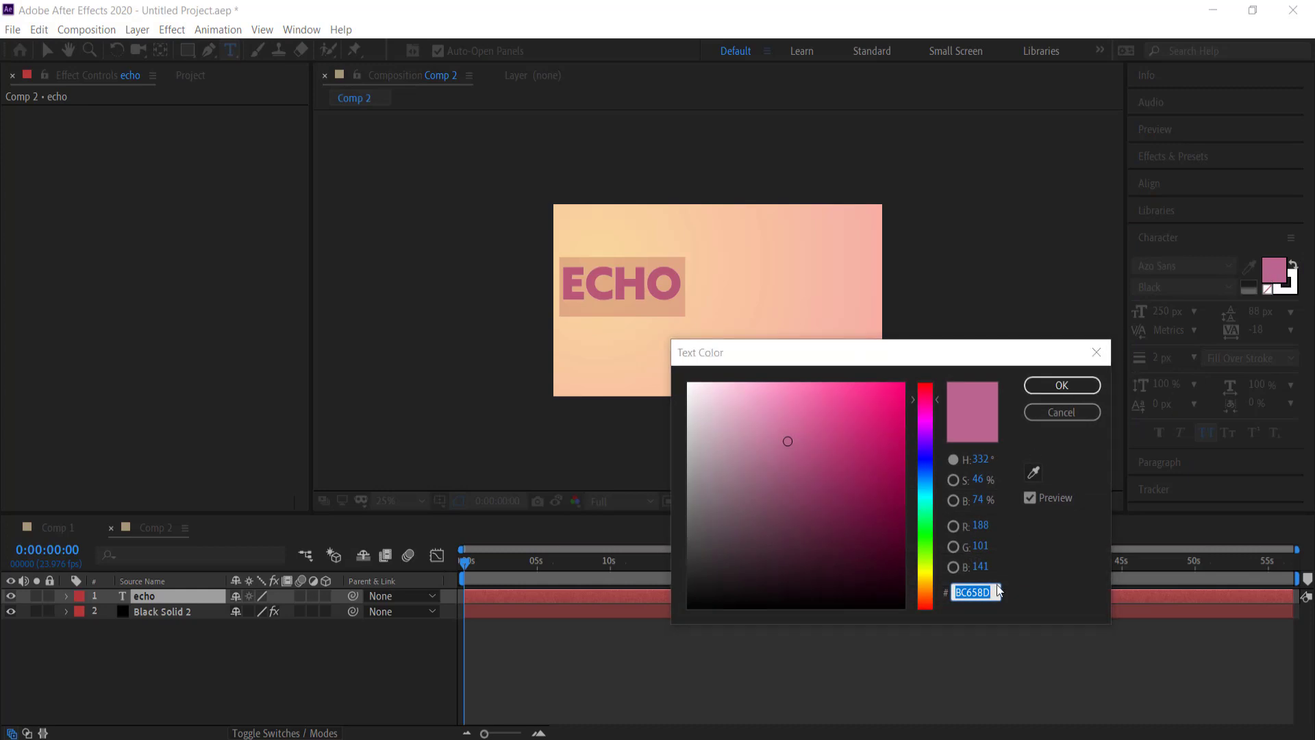
{"action": "key", "text": "ctrl+v"}
{"action": "left_click", "coordinate": [1058, 386]}
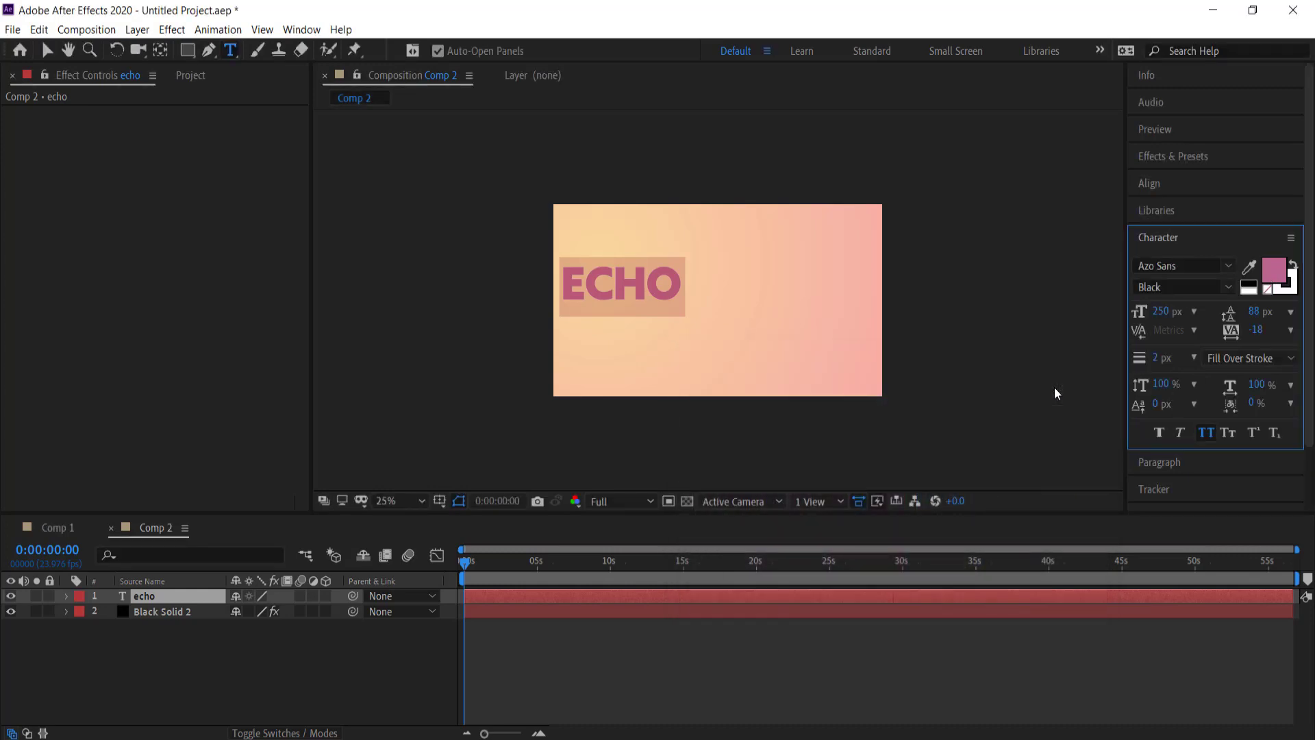
Give the ECHO text a 2 px stroke with Fill Over Stroke.
{"action": "left_click", "coordinate": [1295, 289]}
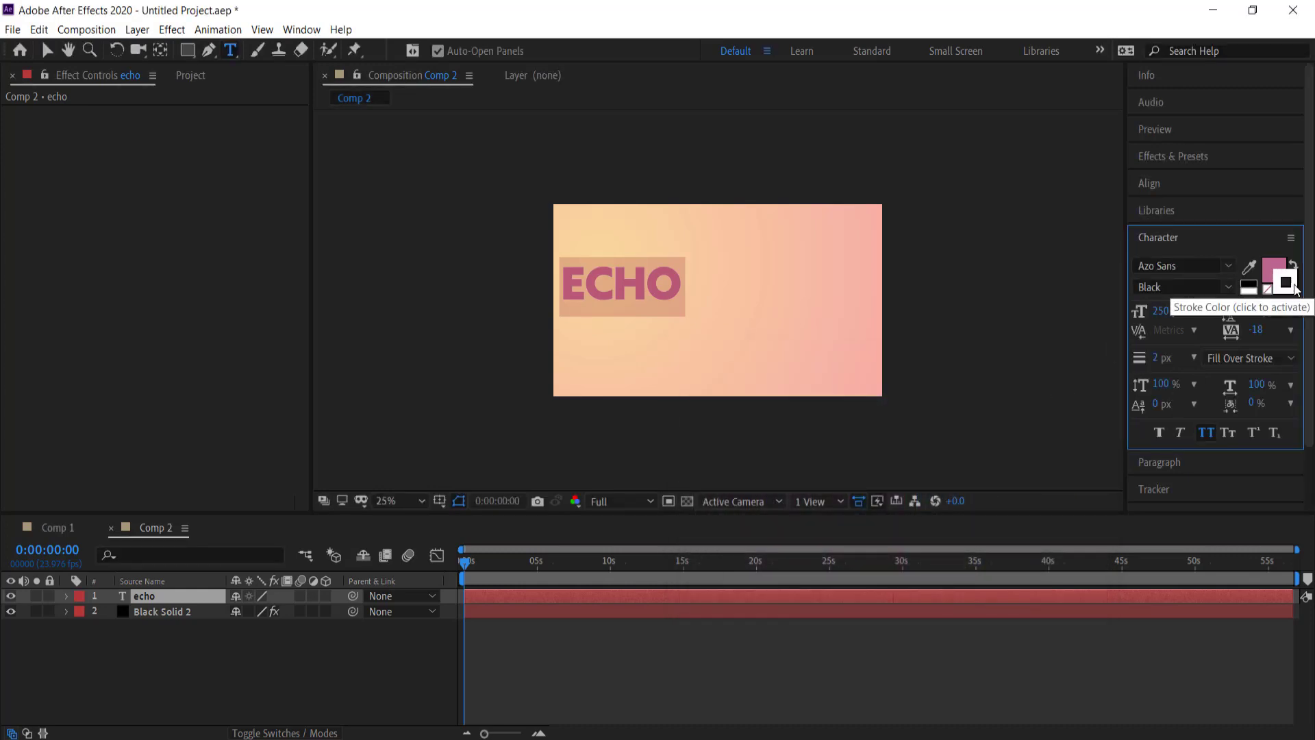
{"action": "left_click", "coordinate": [1157, 357]}
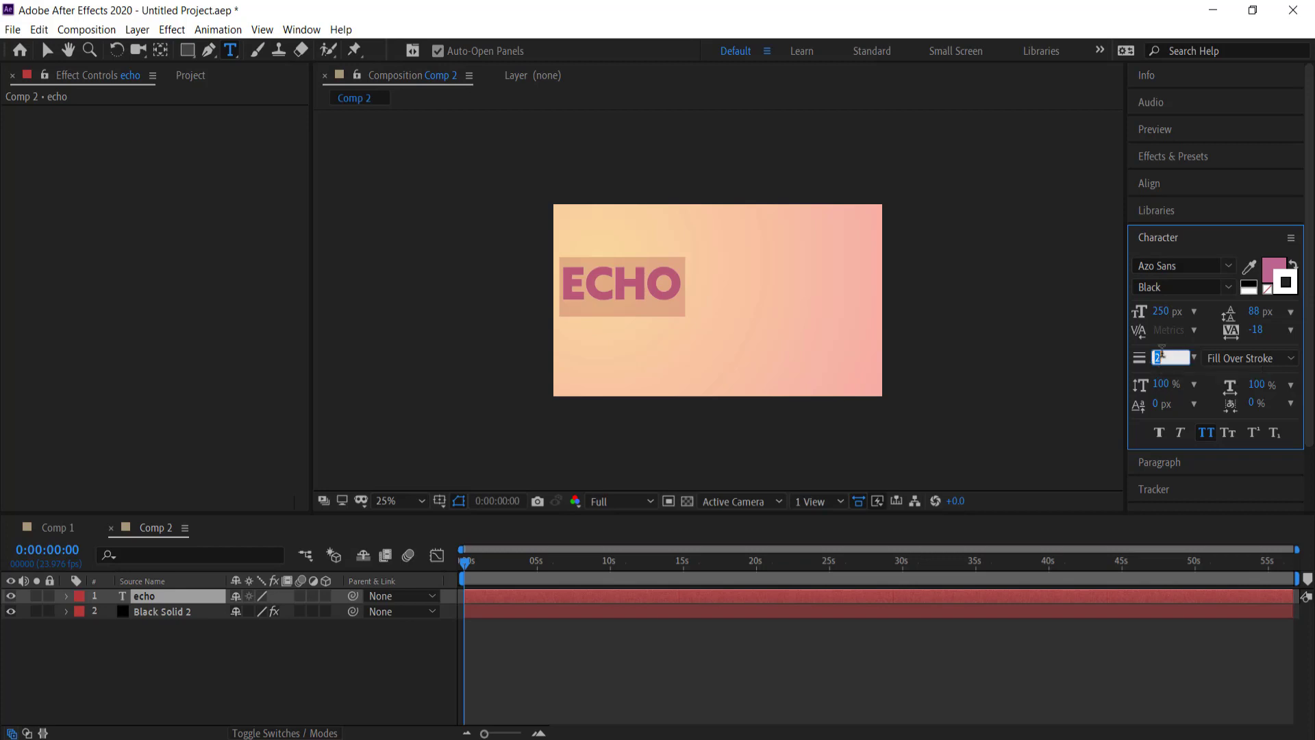
{"action": "type", "text": "2"}
{"action": "key", "text": "Return"}
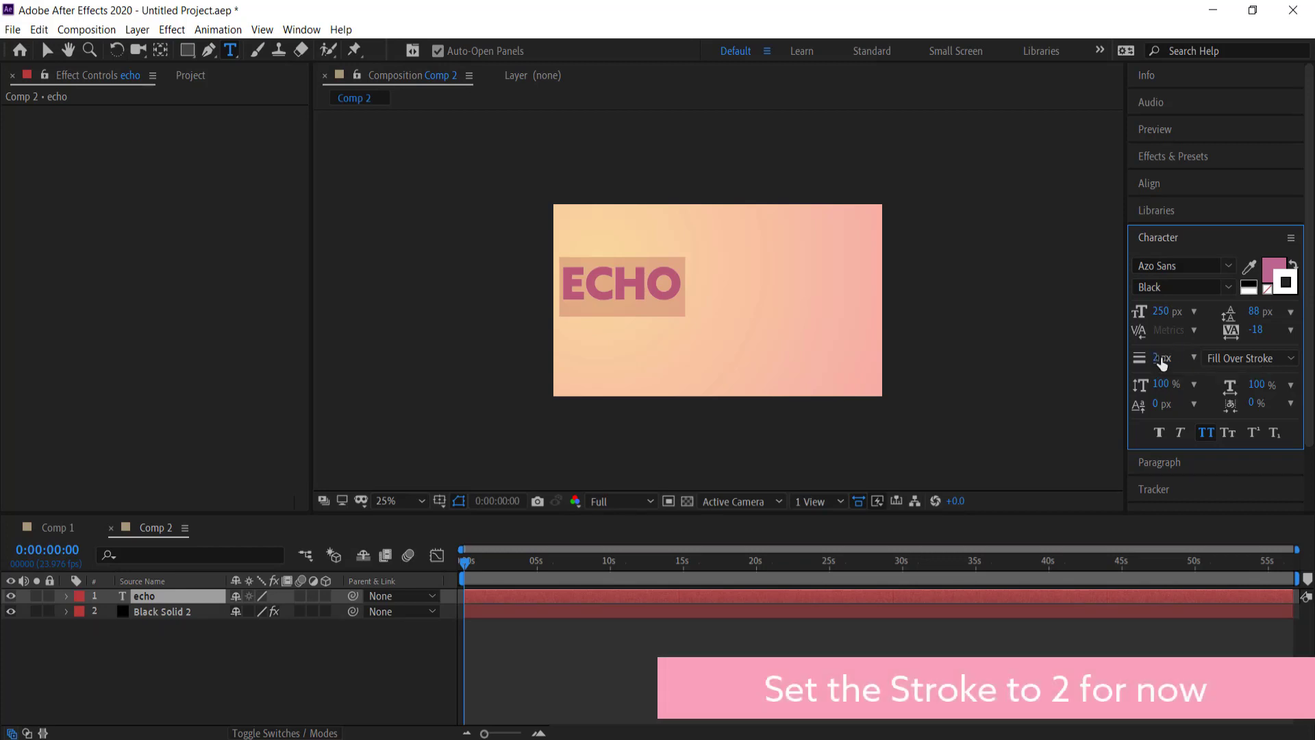
{"action": "left_click_drag", "start_coordinate": [1162, 358], "coordinate": [1208, 358]}
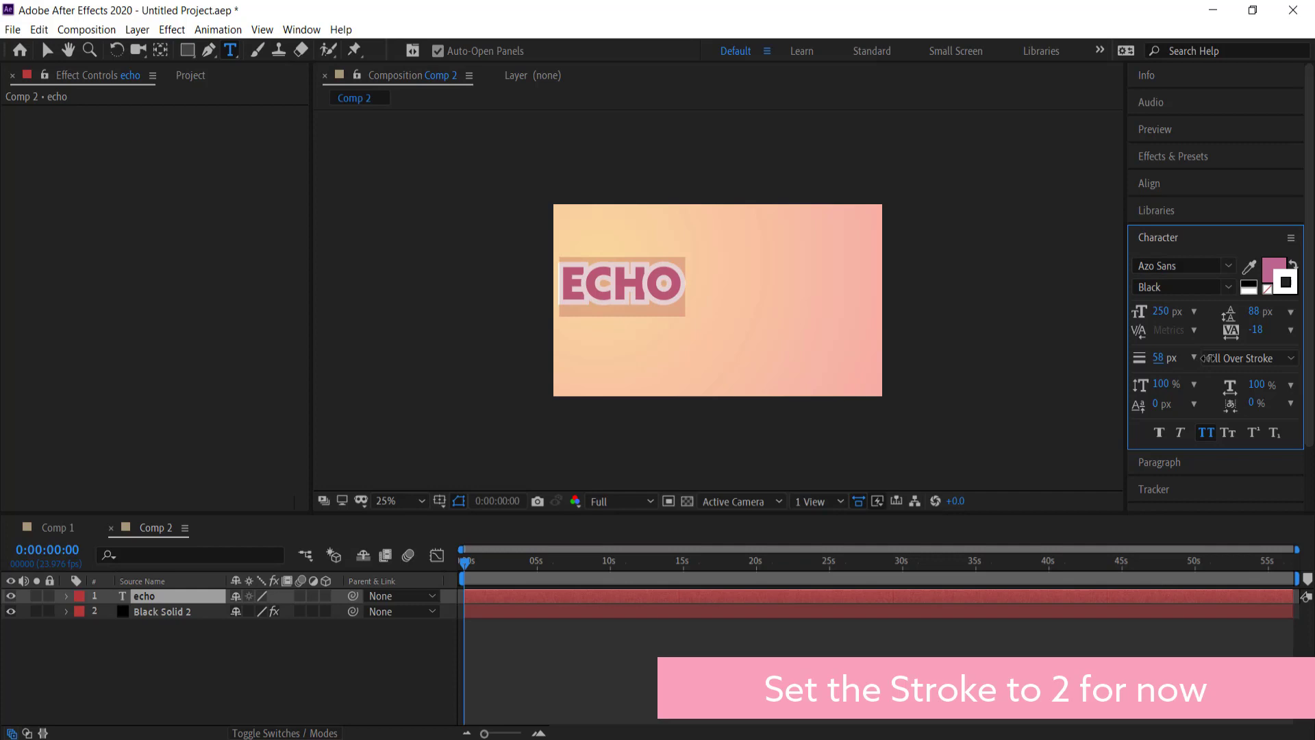
{"action": "left_click", "coordinate": [1158, 358]}
{"action": "type", "text": "2"}
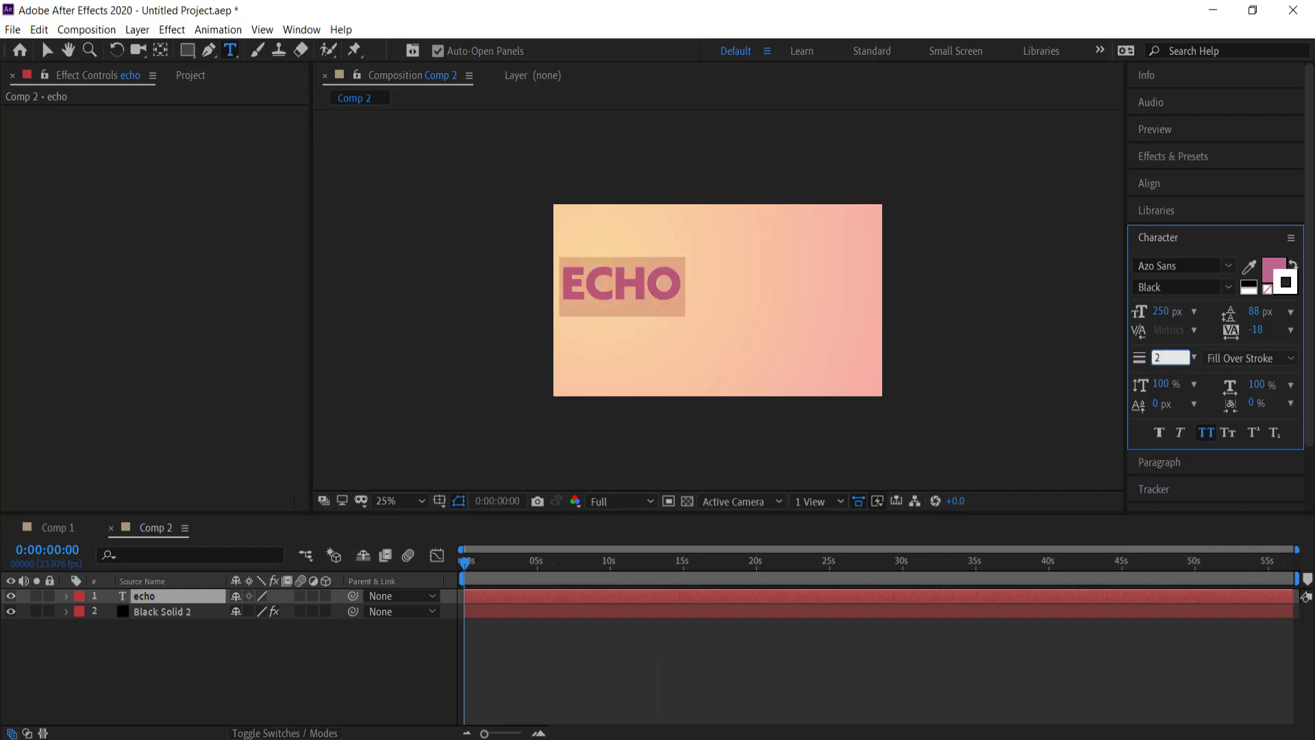
{"action": "key", "text": "Return"}
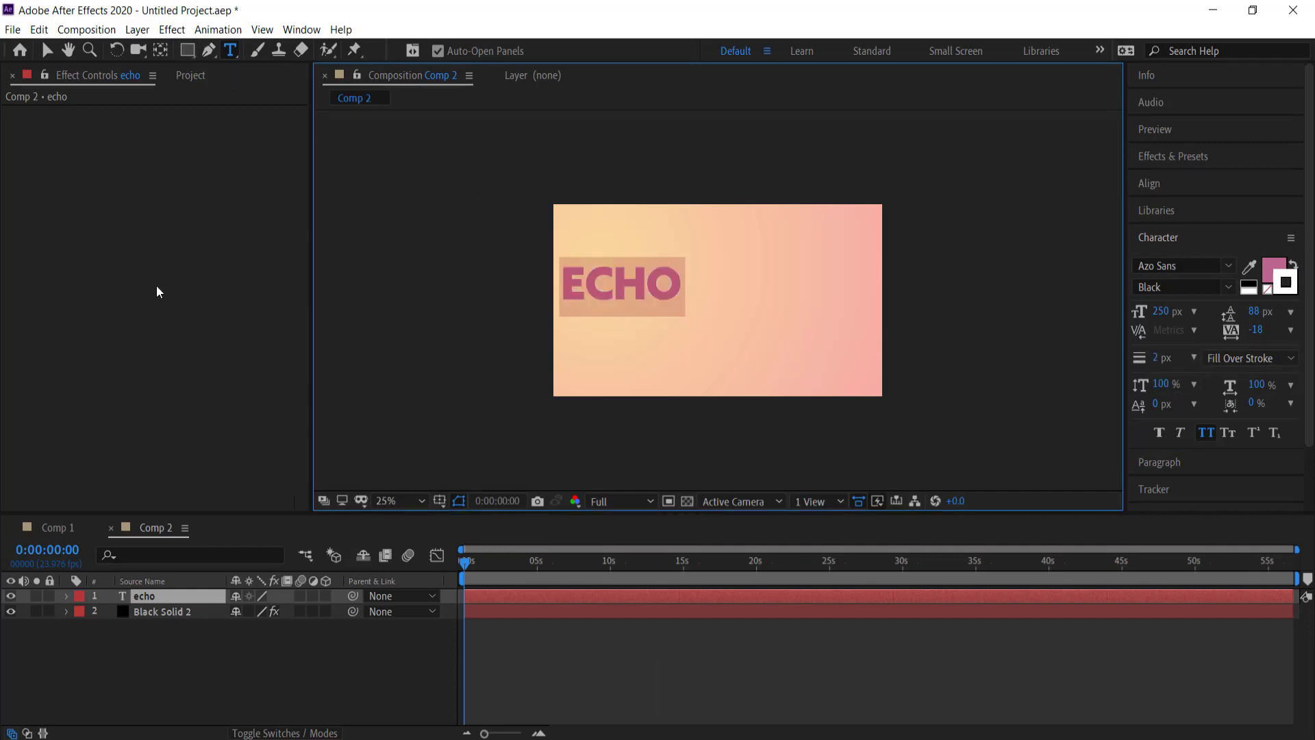
Select the ECHO layer and centre it horizontally and vertically relative to the composition.
{"action": "left_click", "coordinate": [46, 50]}
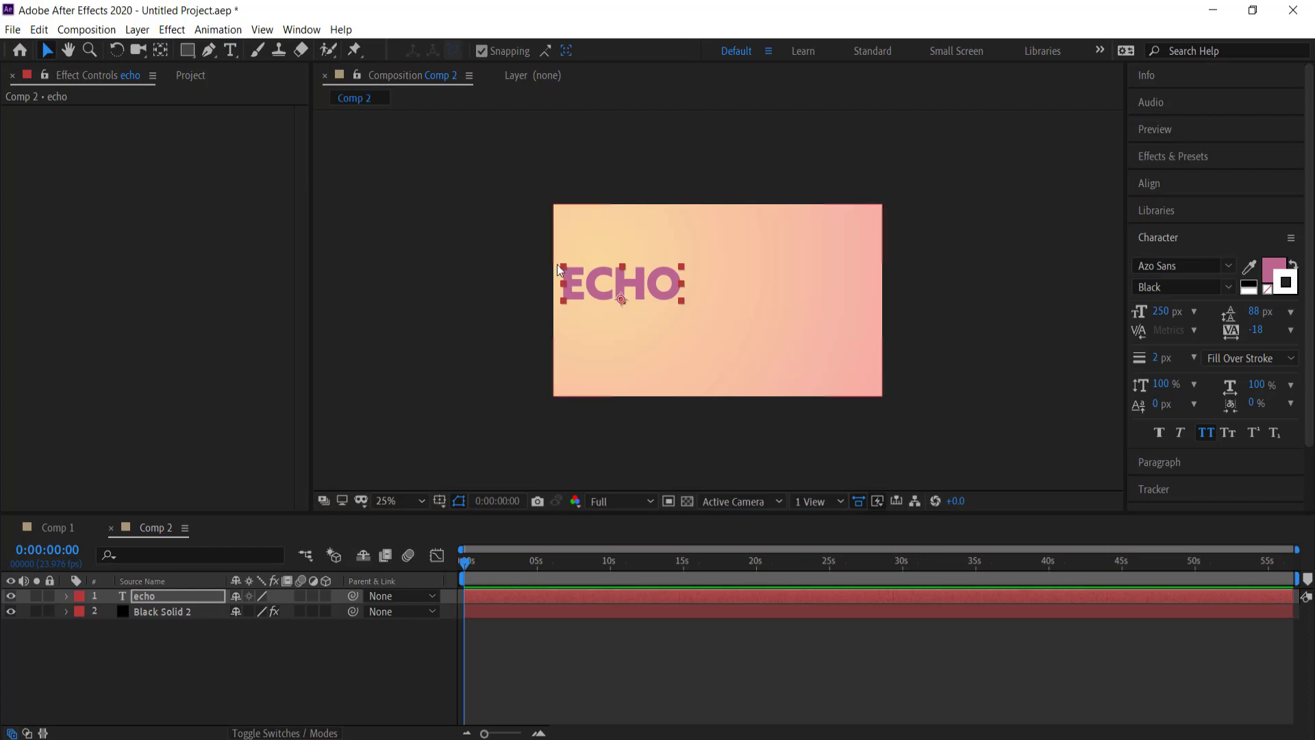
{"action": "left_click", "coordinate": [161, 50]}
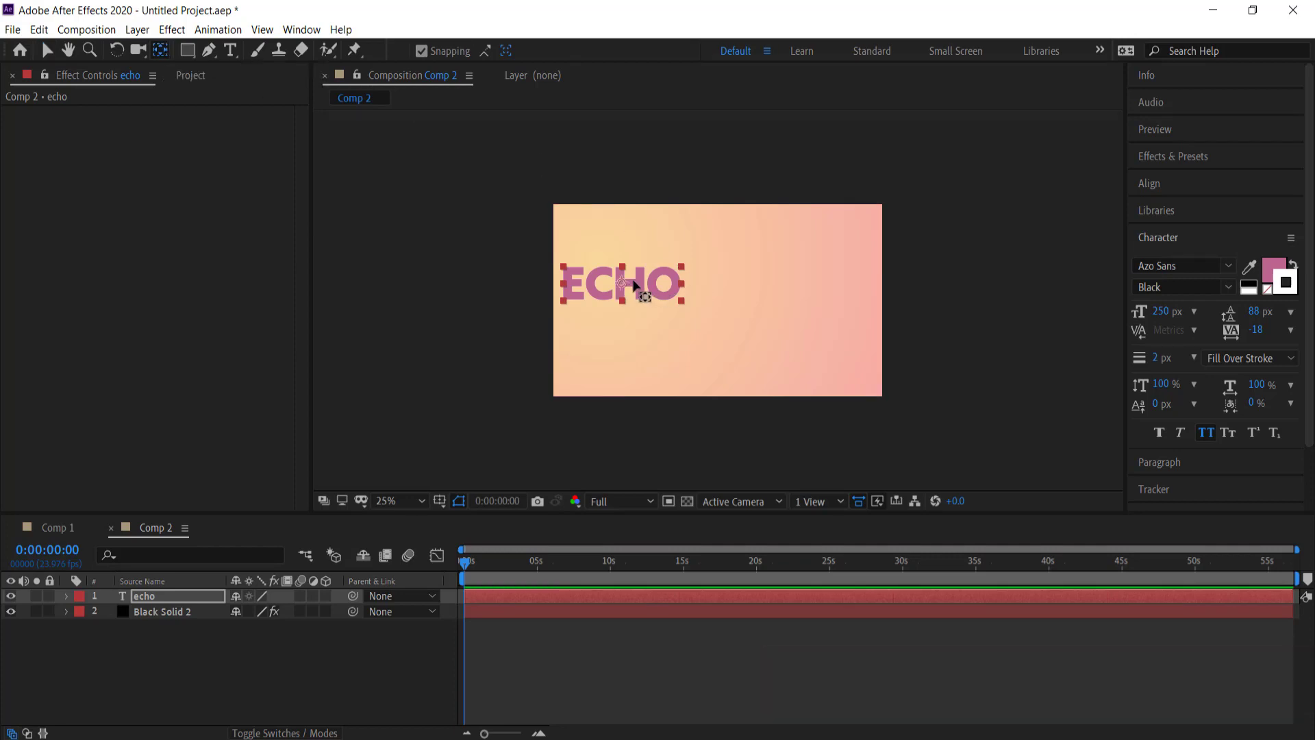
{"action": "left_click", "coordinate": [1150, 184]}
{"action": "left_click", "coordinate": [1174, 228]}
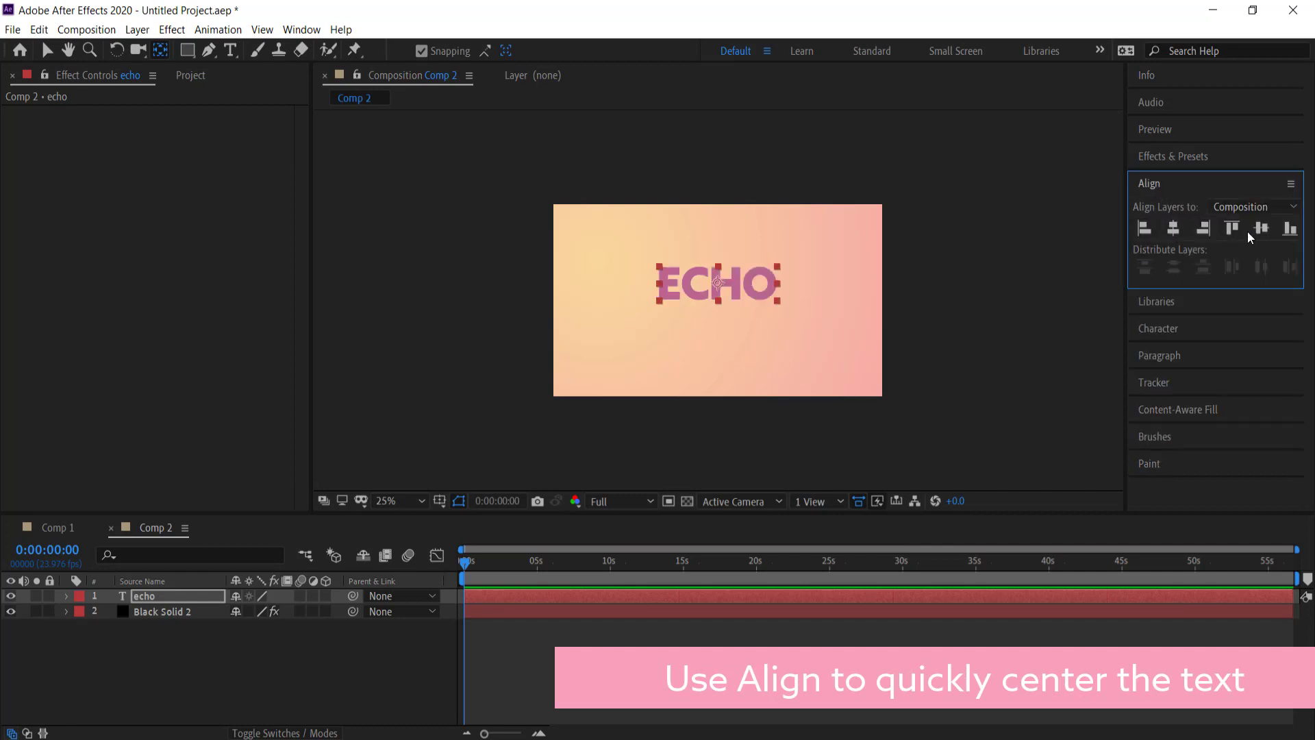
{"action": "left_click", "coordinate": [1261, 229]}
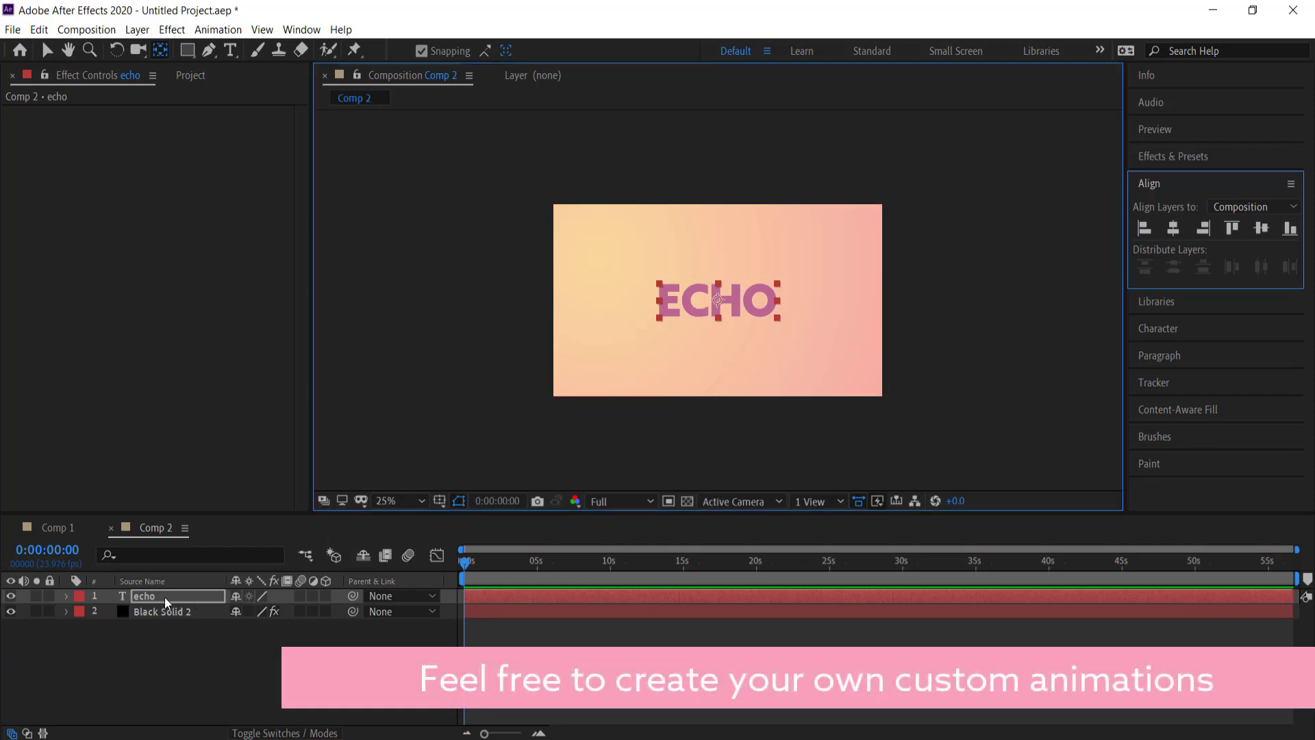
Keyframe ECHO's Position at 0s with Y at -166, above the frame.
{"action": "key", "text": "p"}
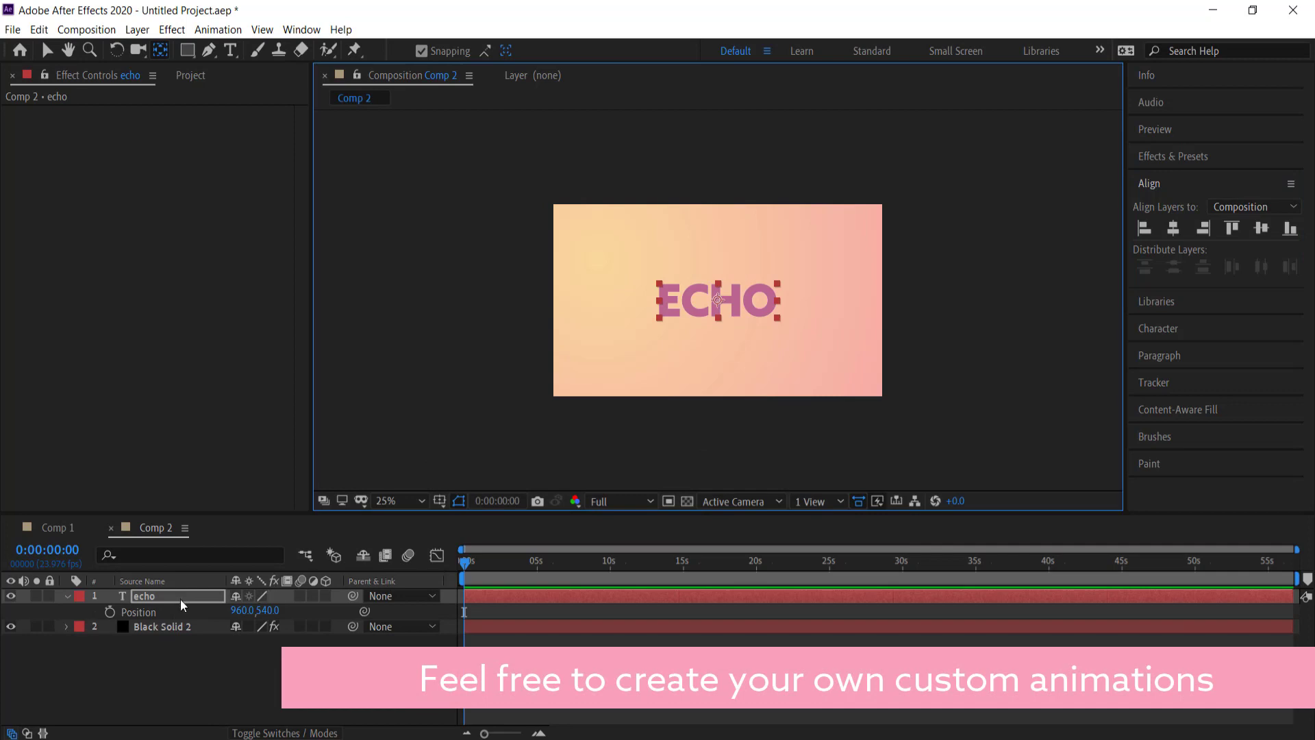
{"action": "left_click", "coordinate": [110, 612]}
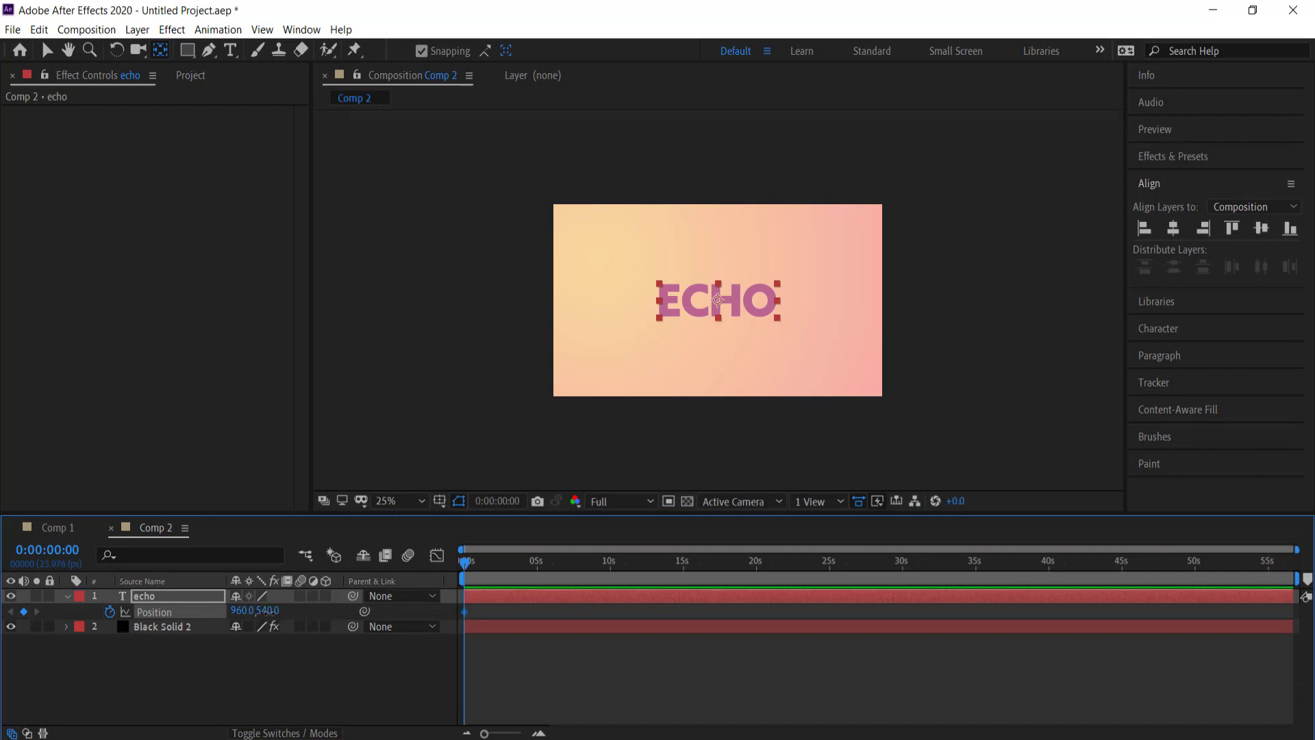
{"action": "left_click_drag", "start_coordinate": [265, 614], "coordinate": [156, 614]}
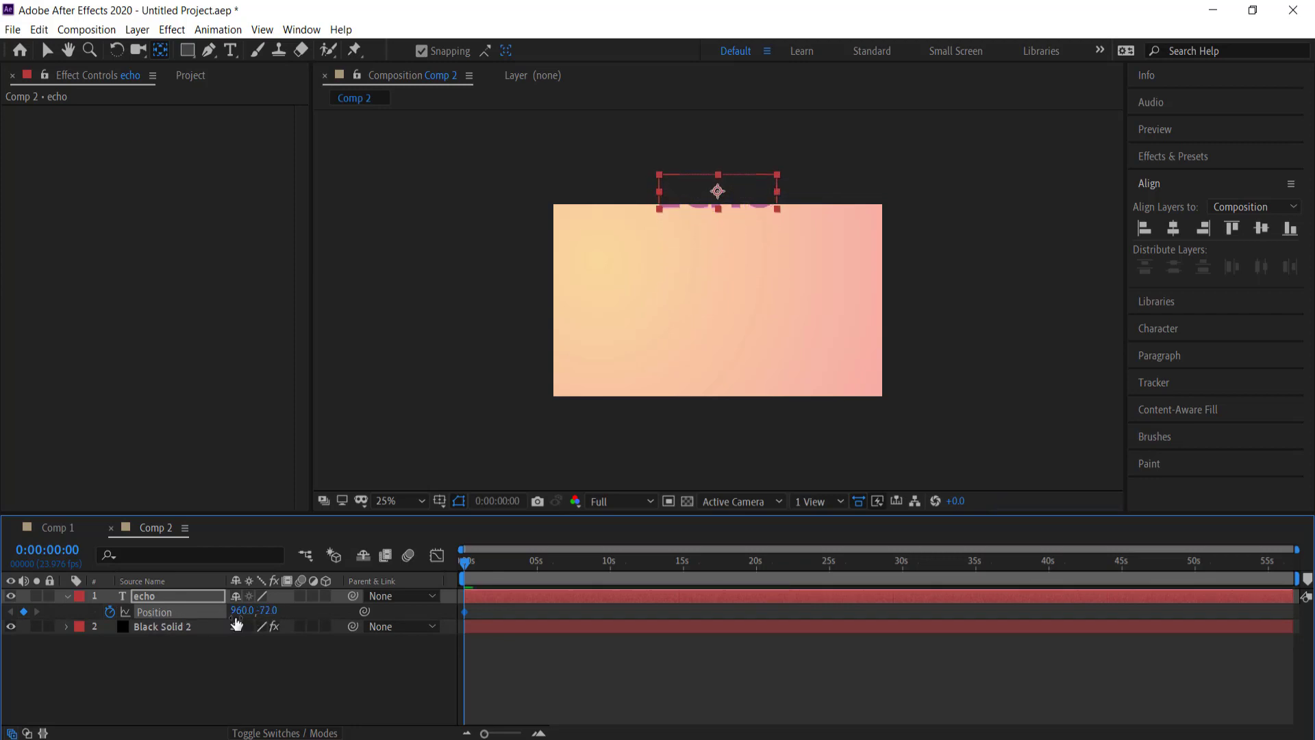
{"action": "left_click_drag", "start_coordinate": [267, 611], "coordinate": [193, 612]}
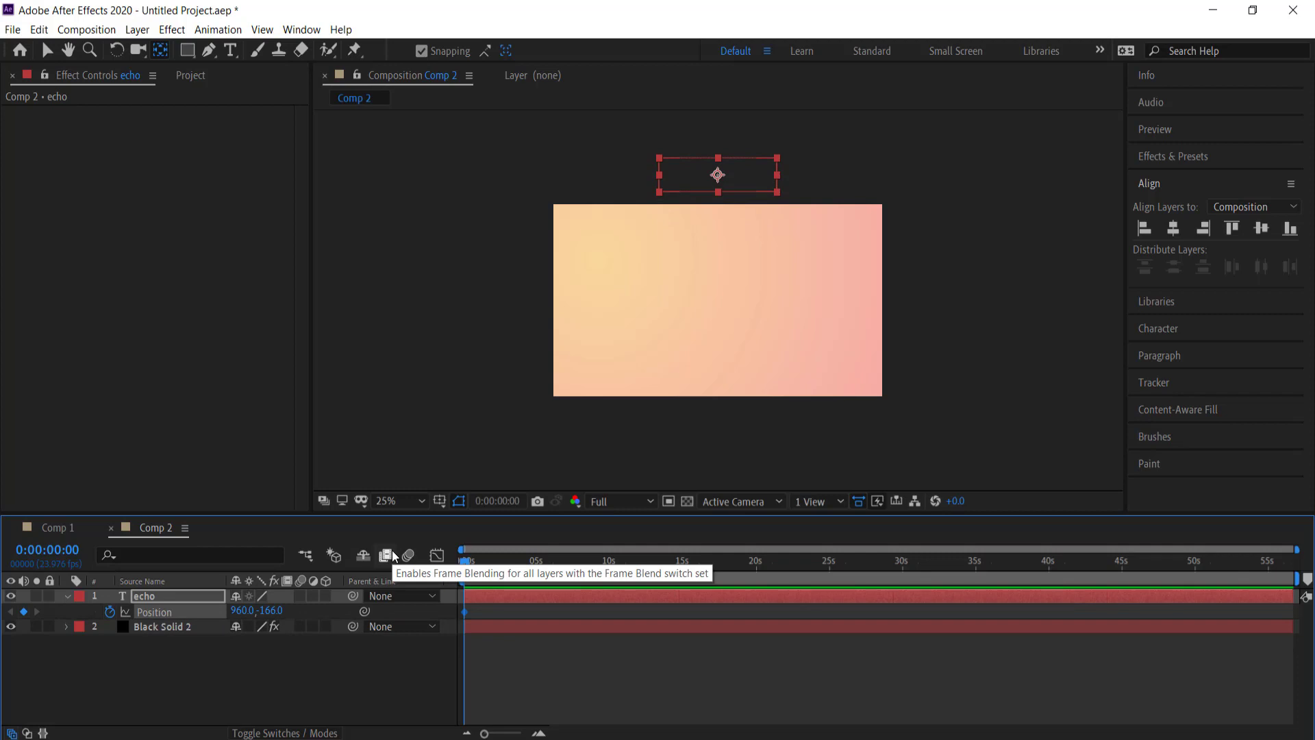
At frame 10, keyframe ECHO centred at 960,540.
{"action": "key", "text": "shift+Page_Down"}
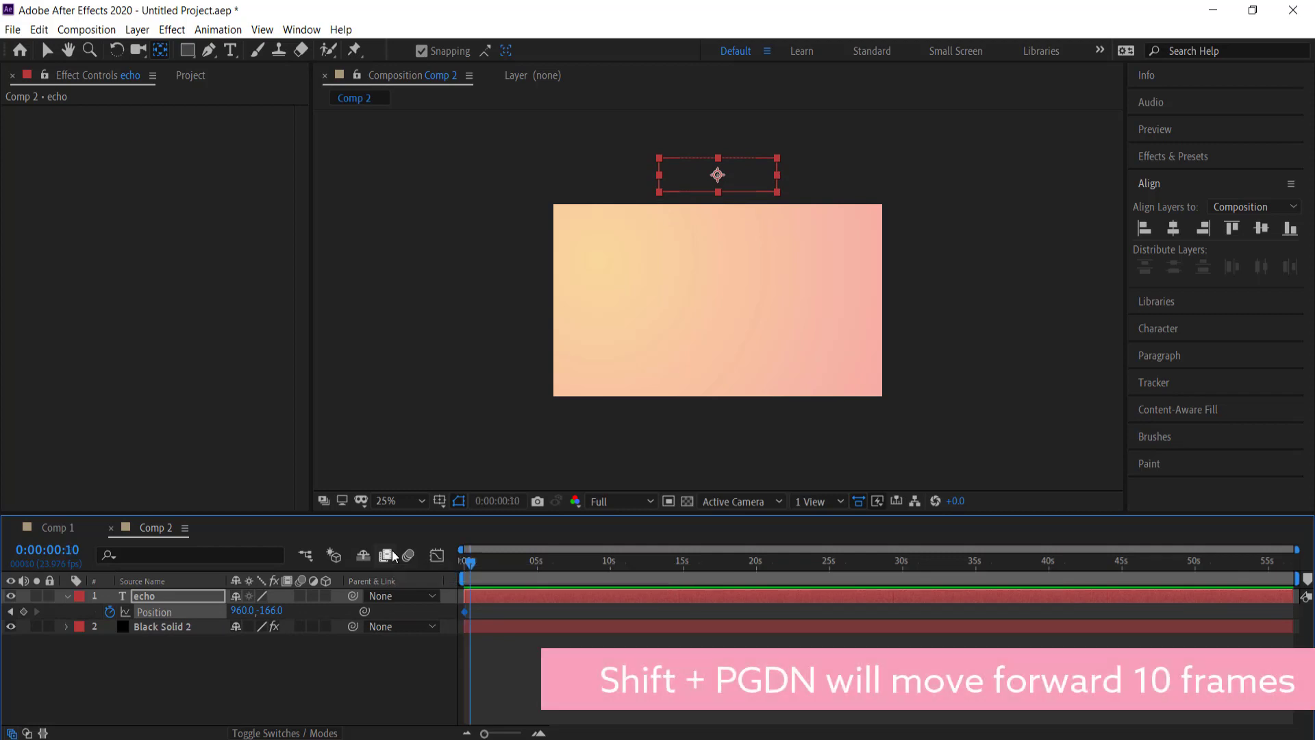
{"action": "key", "text": "semicolon"}
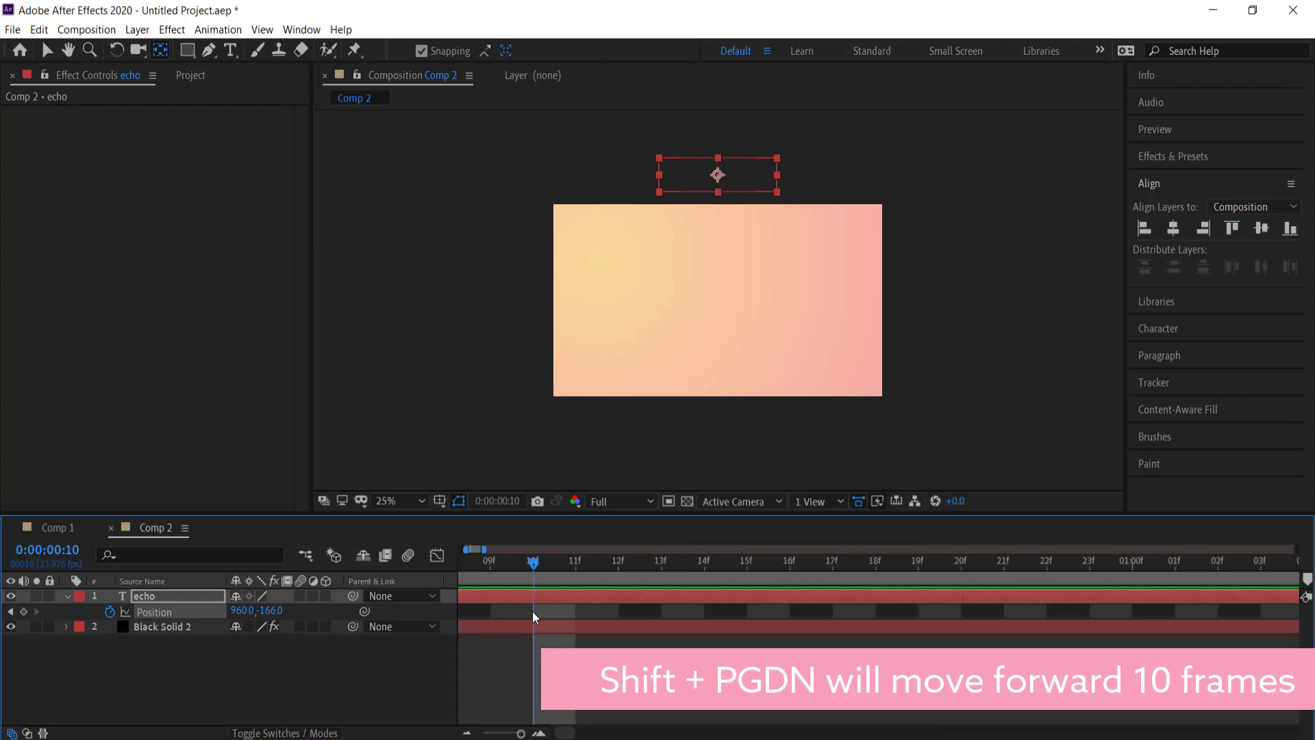
{"action": "scroll", "coordinate": [575, 731], "scroll_direction": "left", "scroll_amount": 3}
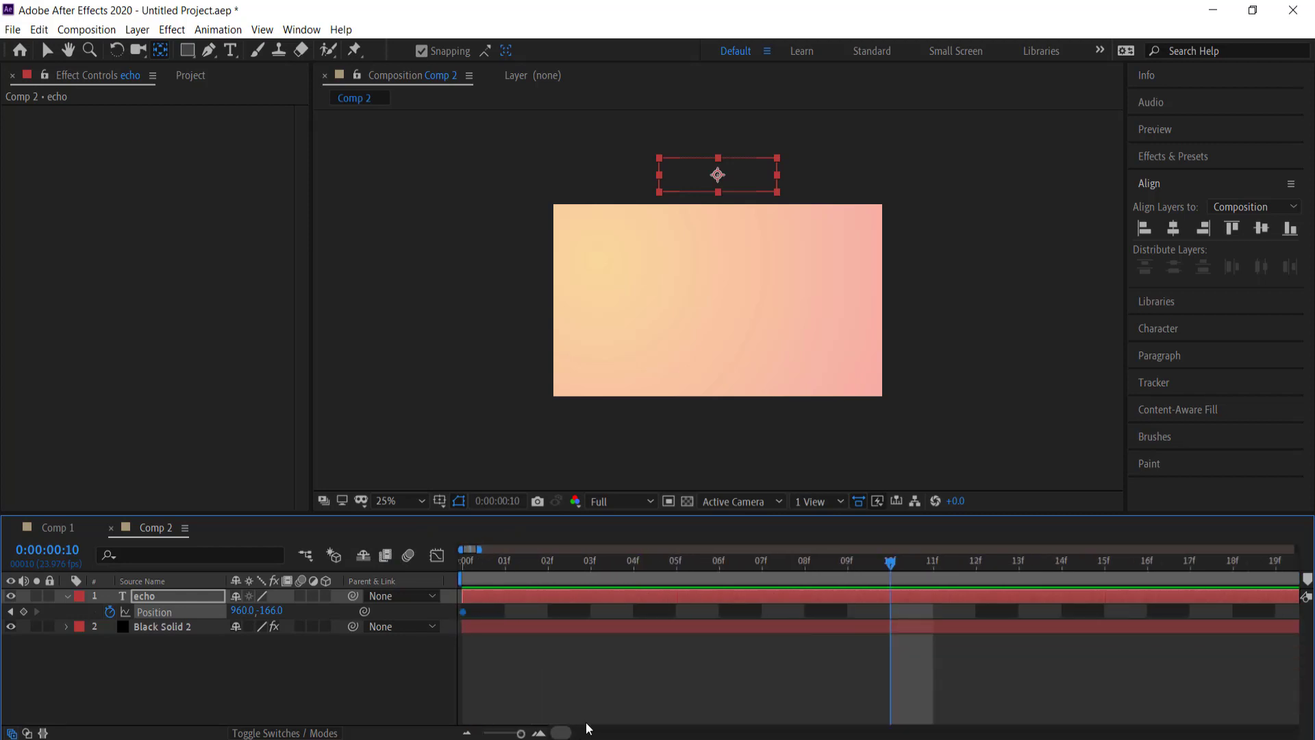
{"action": "left_click", "coordinate": [1262, 230]}
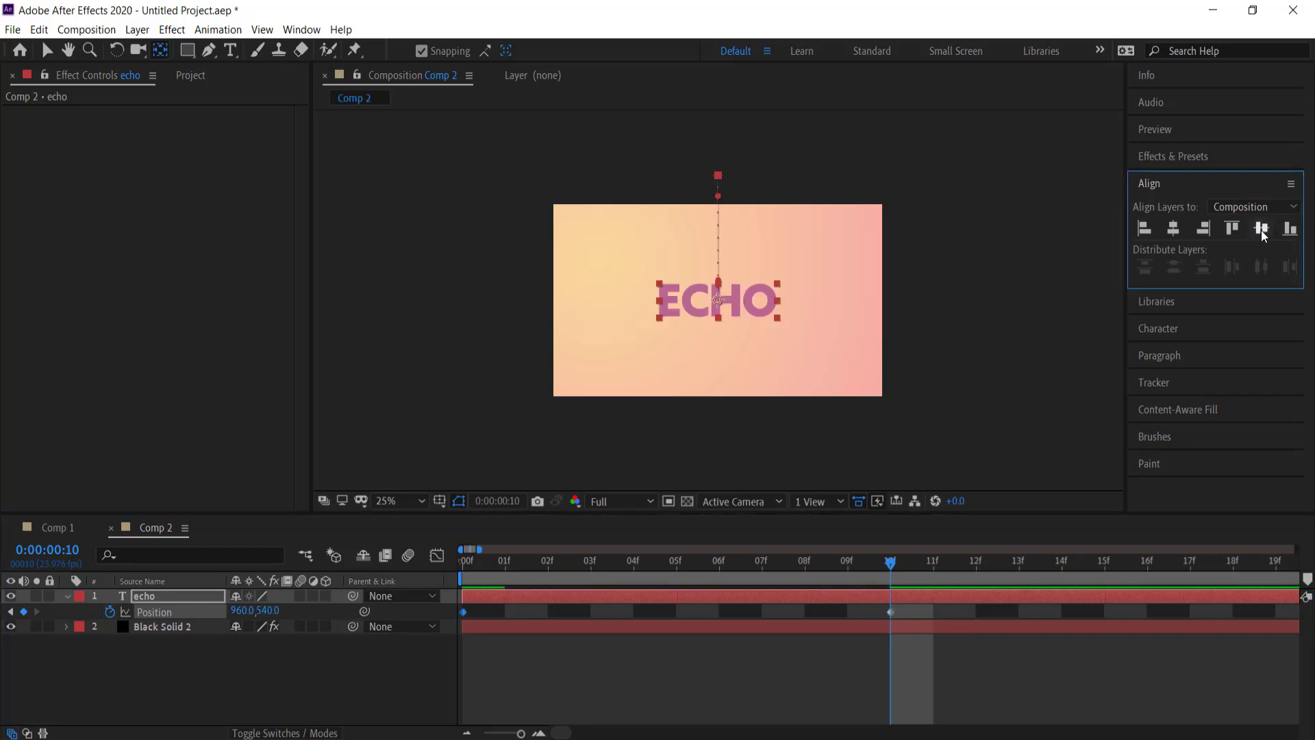
{"action": "key", "text": "minus"}
{"action": "key", "text": "minus"}
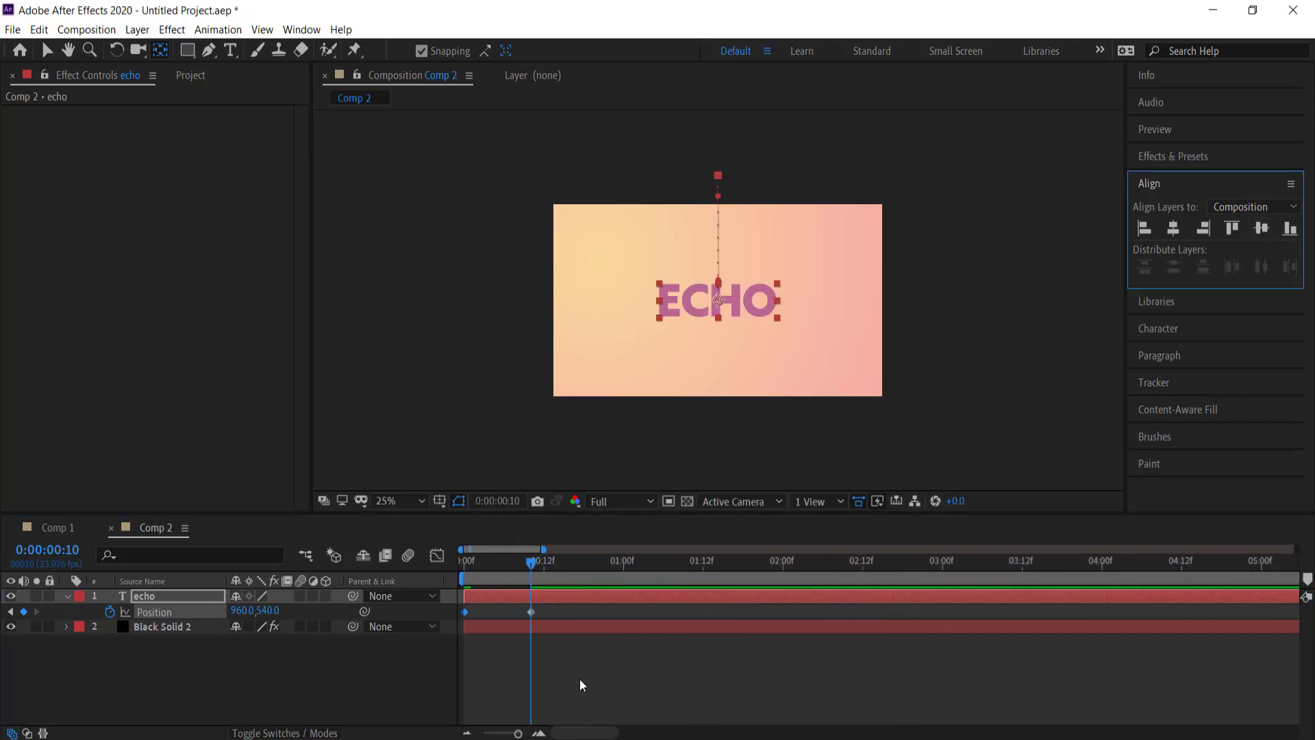
{"action": "key", "text": "minus"}
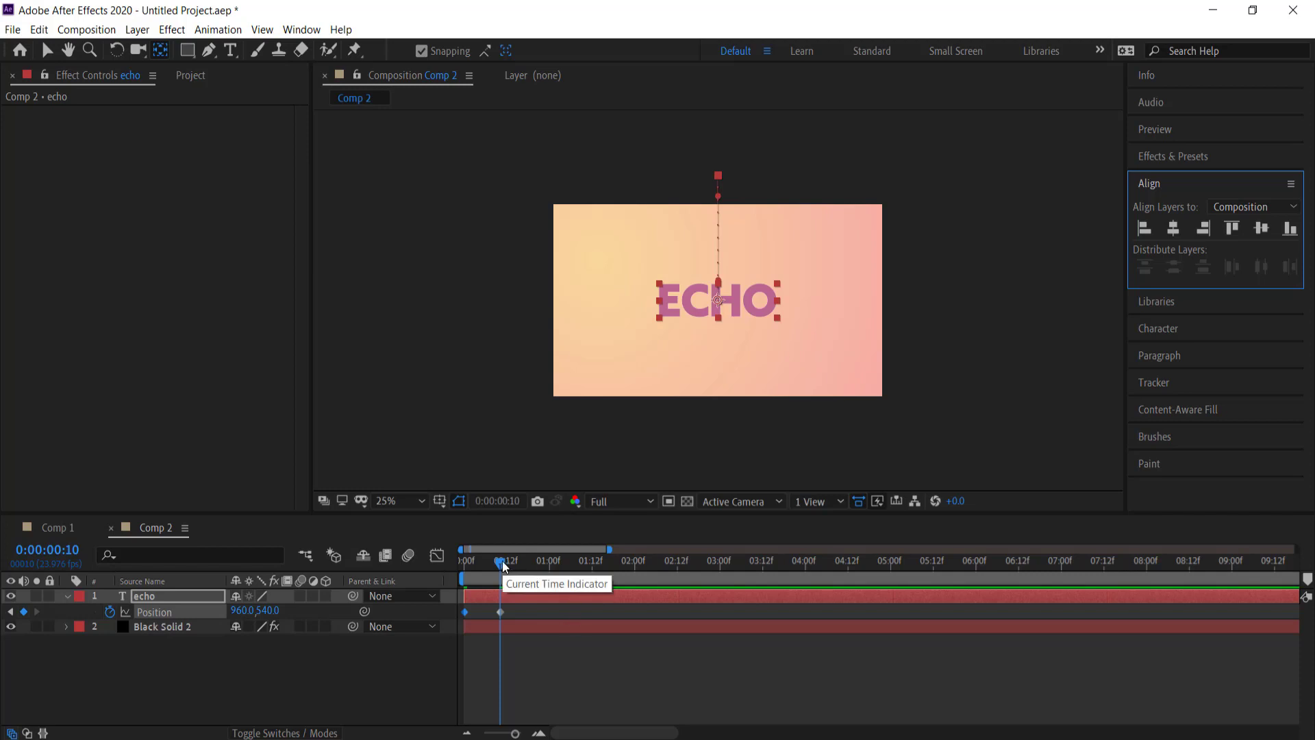
Add a hold Position keyframe at 1:00 and drop ECHO to 960,1246 by 1:10.
{"action": "left_click_drag", "start_coordinate": [502, 563], "coordinate": [552, 565]}
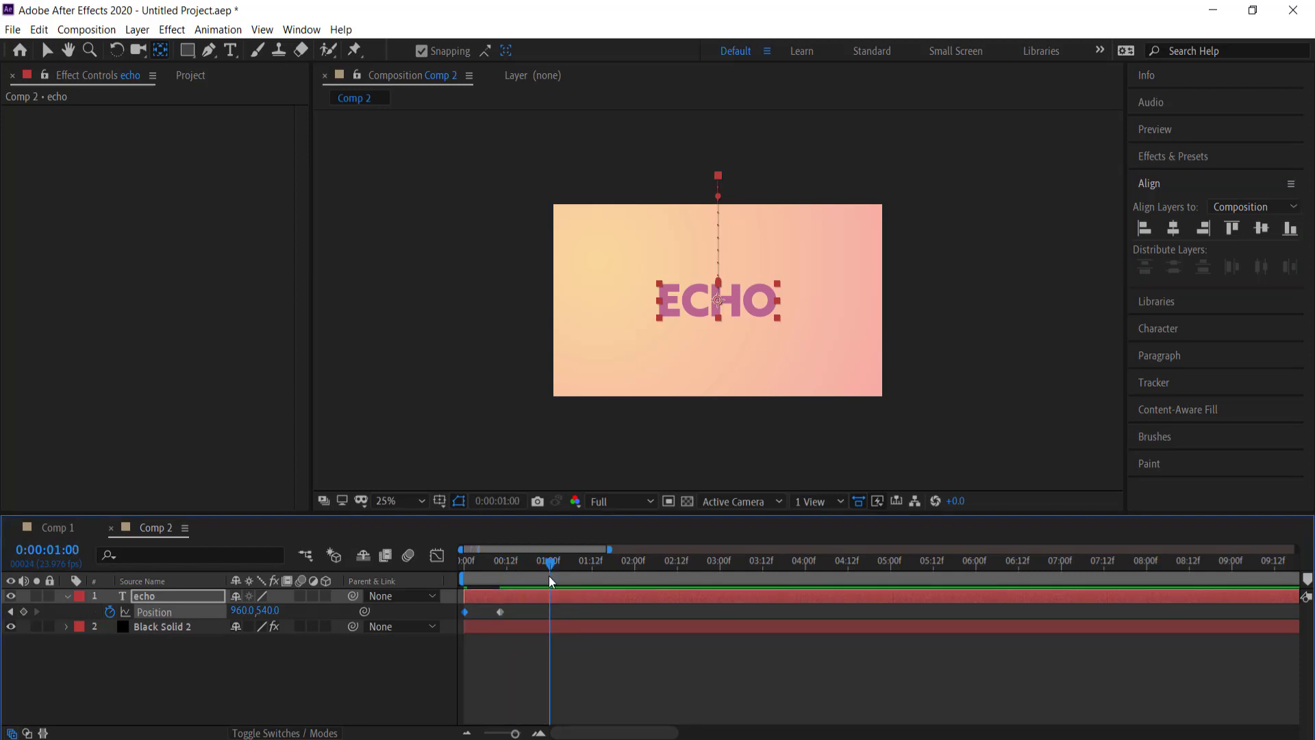
{"action": "left_click", "coordinate": [23, 612]}
{"action": "key", "text": "shift+Page_Down"}
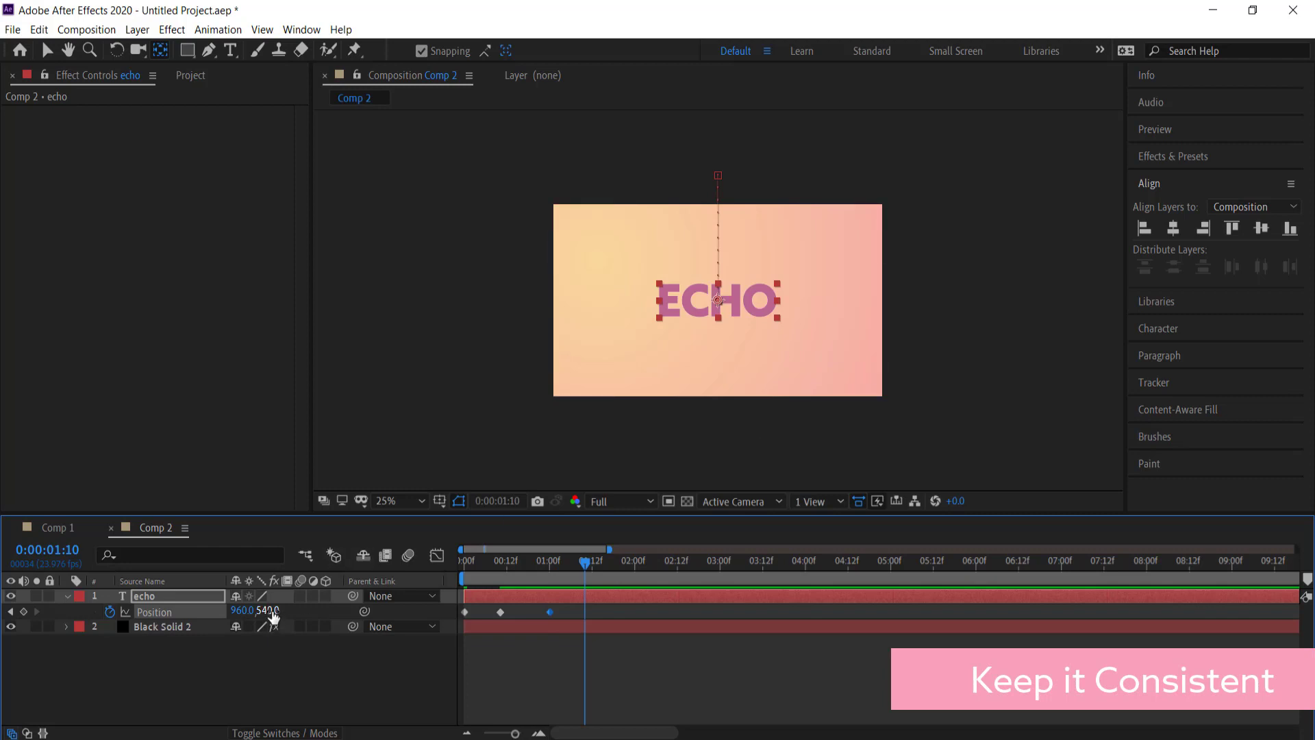
{"action": "left_click_drag", "start_coordinate": [272, 610], "coordinate": [894, 586]}
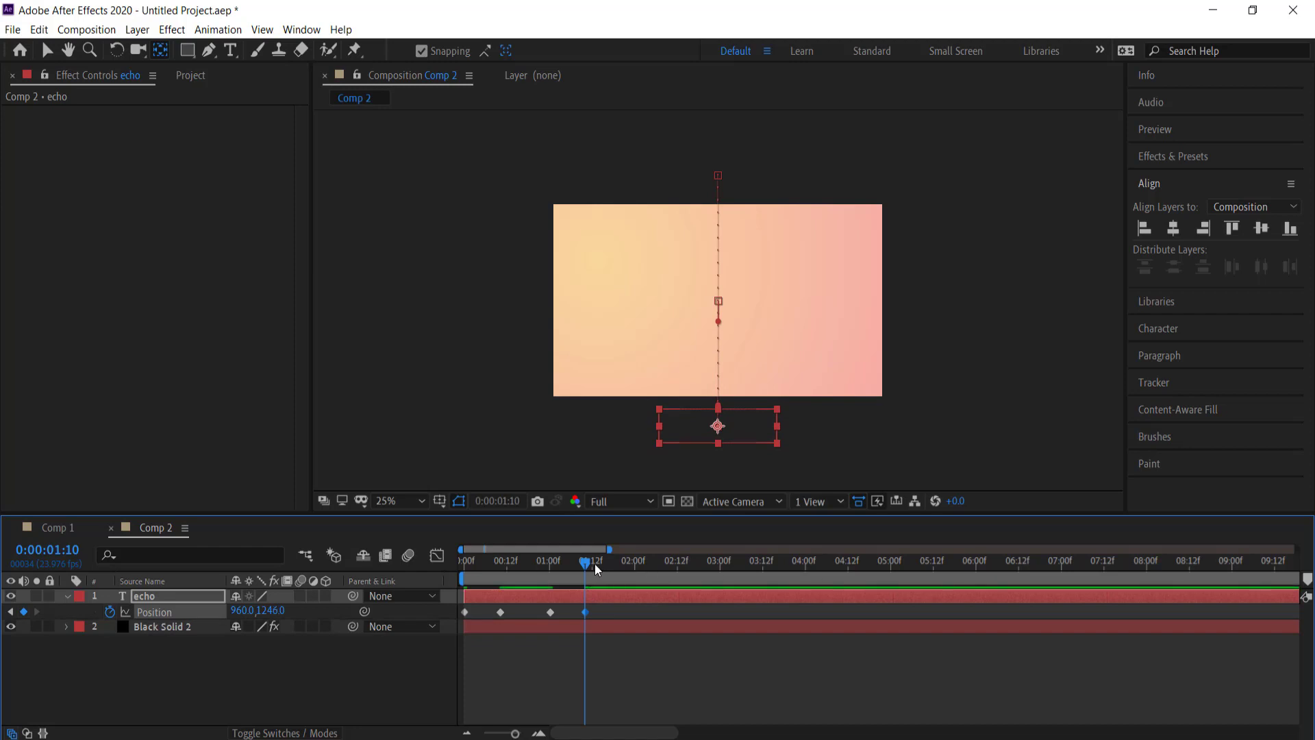
Preview the animation from the start and select all four Position keyframes.
{"action": "left_click_drag", "start_coordinate": [586, 563], "coordinate": [395, 562]}
{"action": "key", "text": "space"}
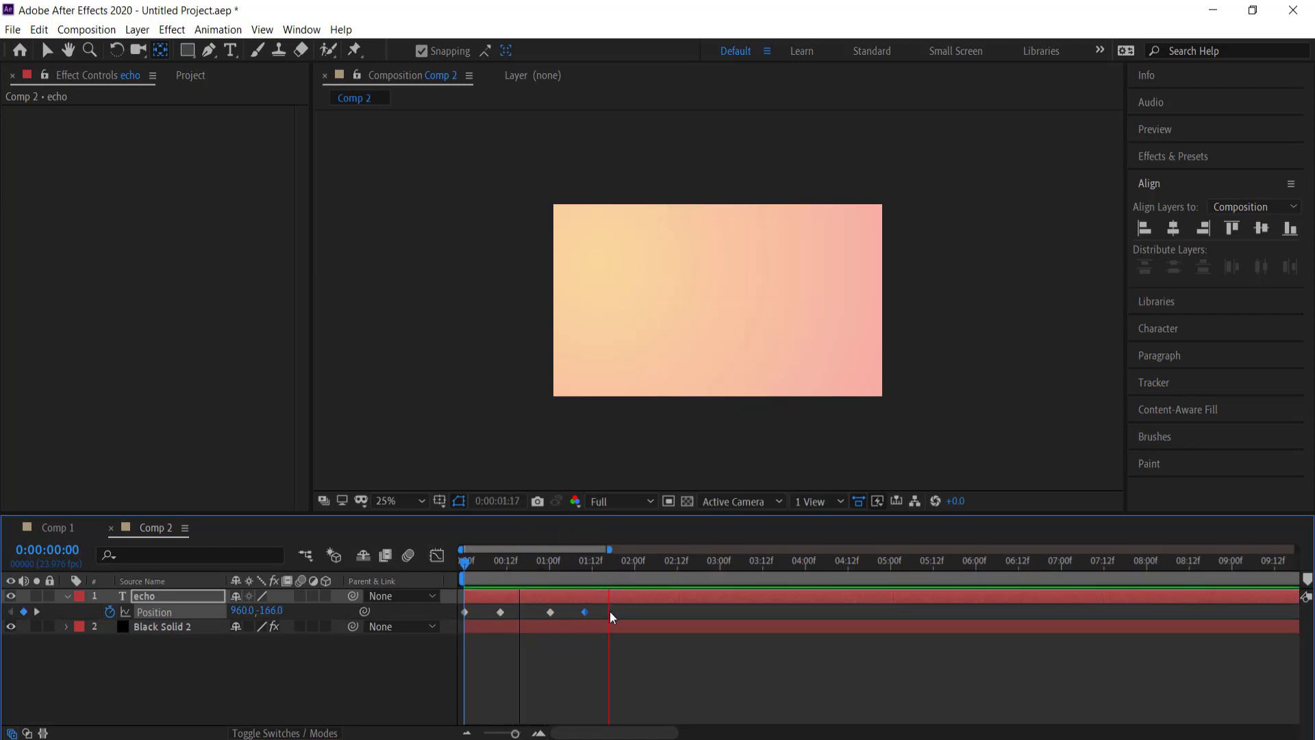
{"action": "left_click_drag", "start_coordinate": [606, 606], "coordinate": [462, 615]}
Easy Ease the four Position keyframes and steepen their speed-graph influence to about 83%.
{"action": "right_click", "coordinate": [464, 614]}
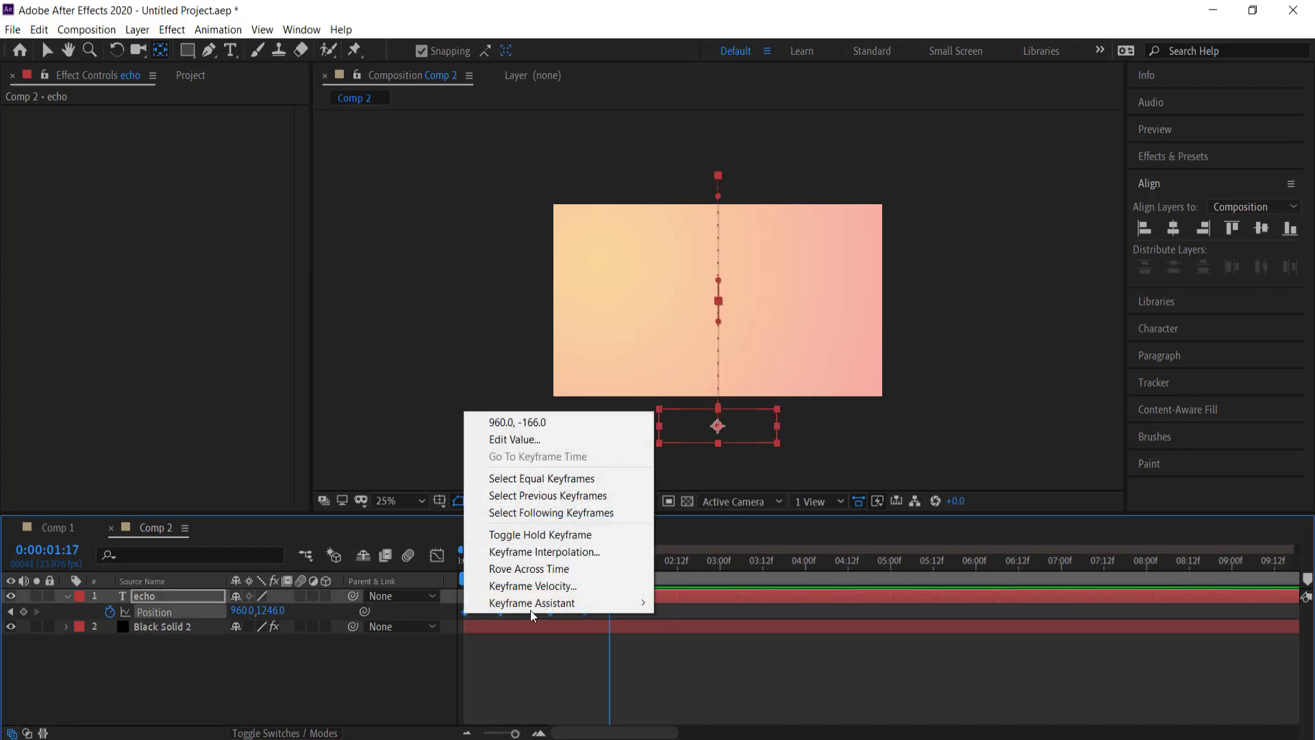
{"action": "mouse_move", "coordinate": [537, 602]}
{"action": "left_click", "coordinate": [705, 655]}
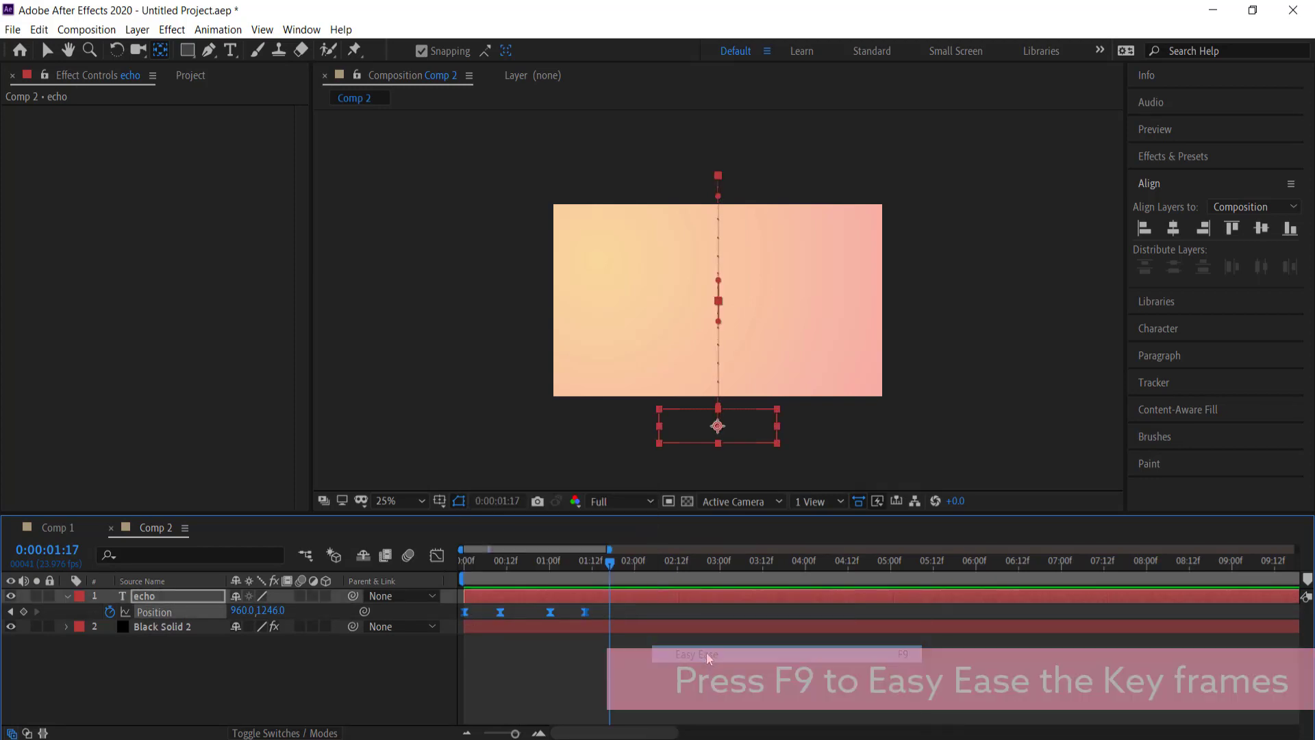
{"action": "left_click", "coordinate": [437, 555]}
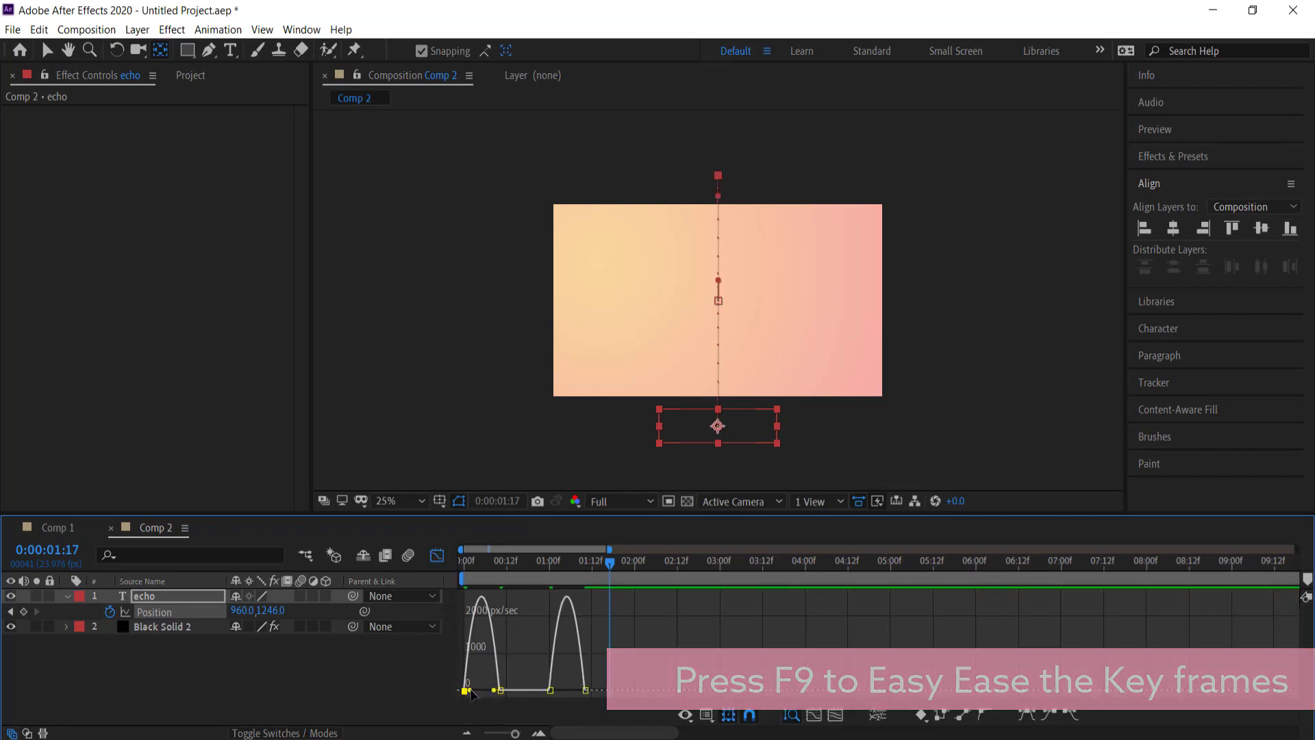
{"action": "left_click_drag", "start_coordinate": [470, 692], "coordinate": [487, 698]}
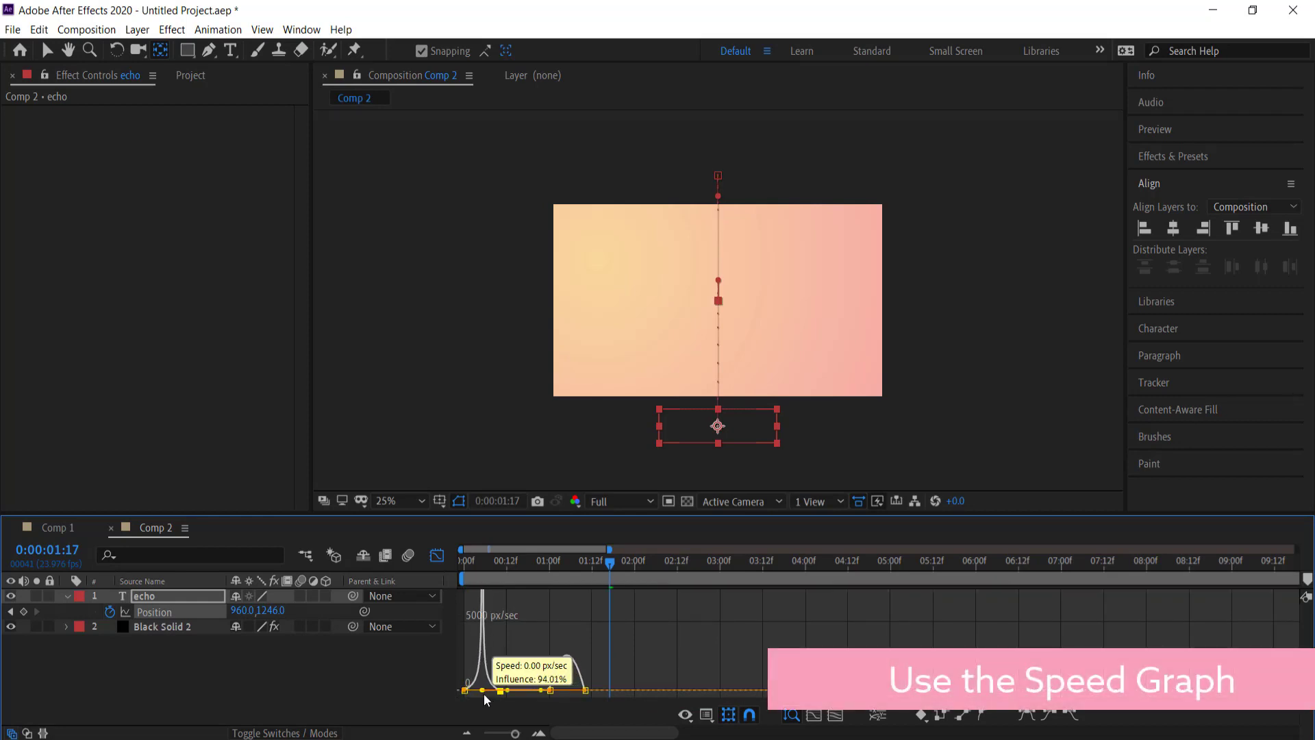
{"action": "left_click_drag", "start_coordinate": [484, 698], "coordinate": [484, 696]}
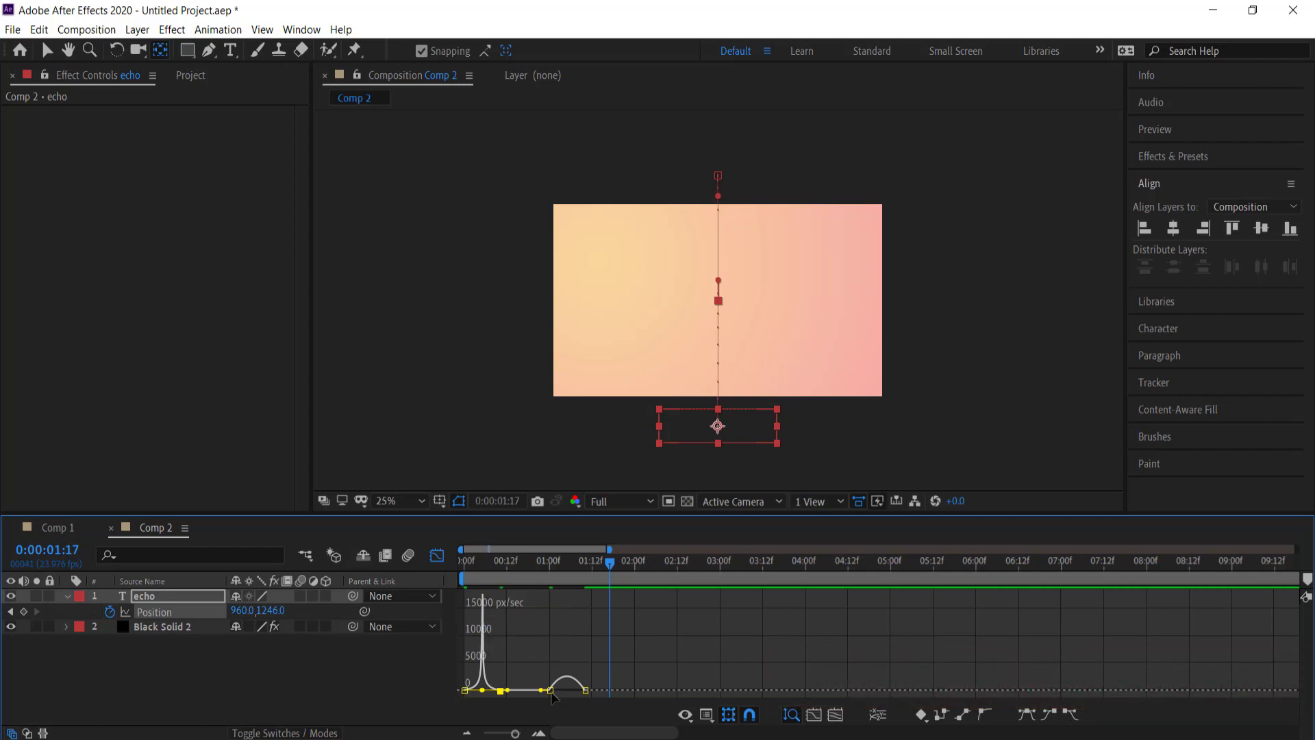
{"action": "left_click", "coordinate": [550, 689]}
{"action": "left_click_drag", "start_coordinate": [559, 693], "coordinate": [572, 693]}
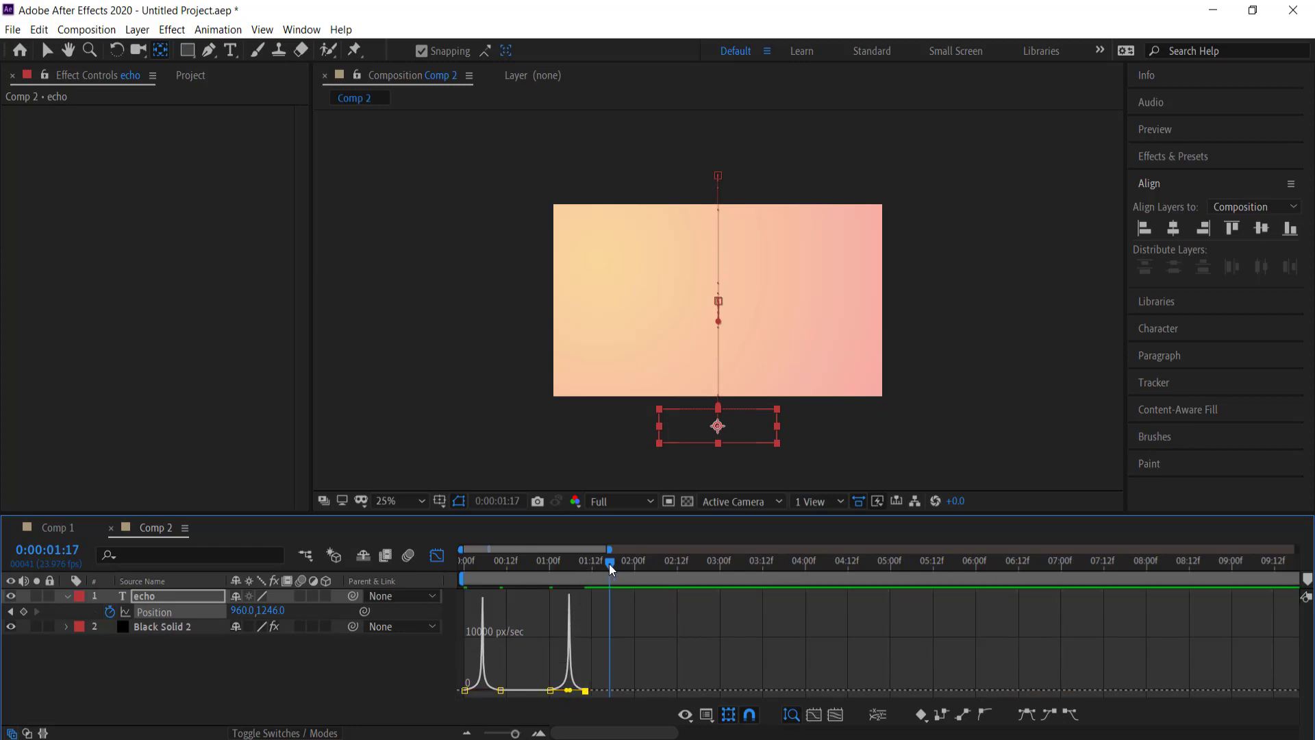
Preview the eased drop from the first frame and return to the layer bar view.
{"action": "key", "text": "Home"}
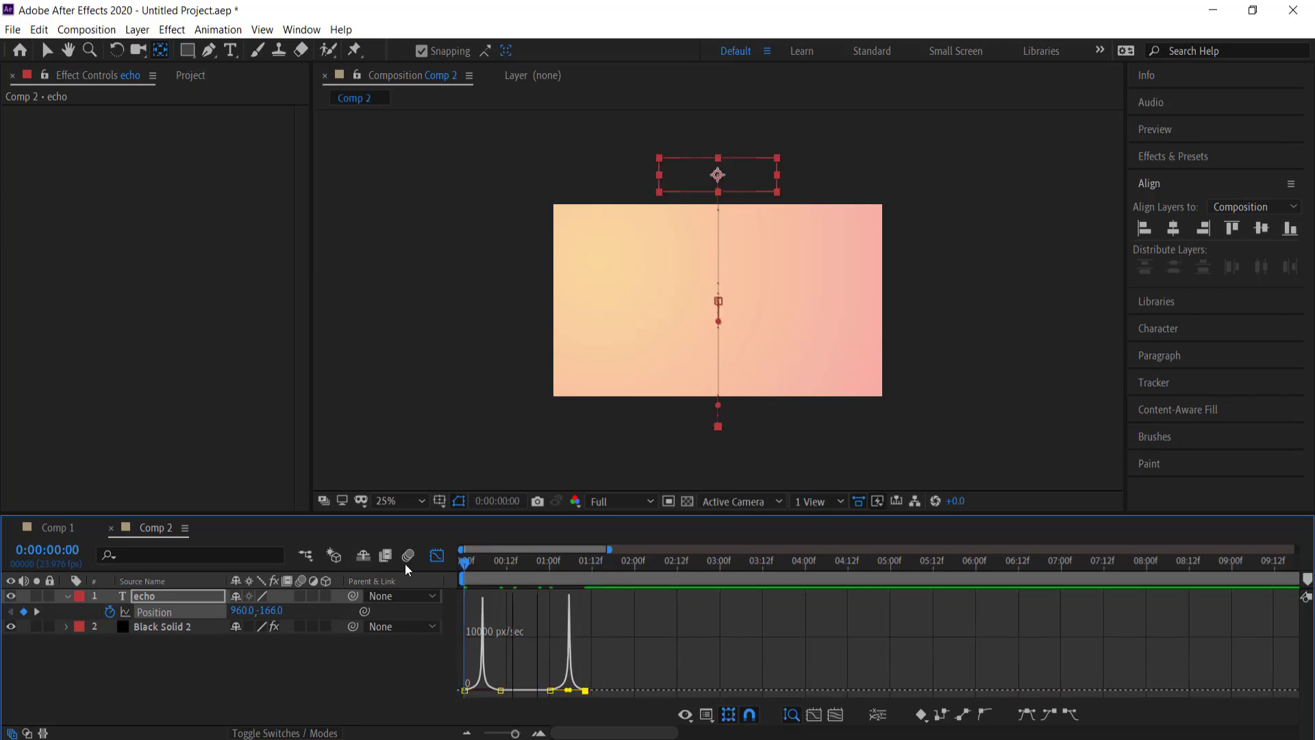
{"action": "key", "text": "space"}
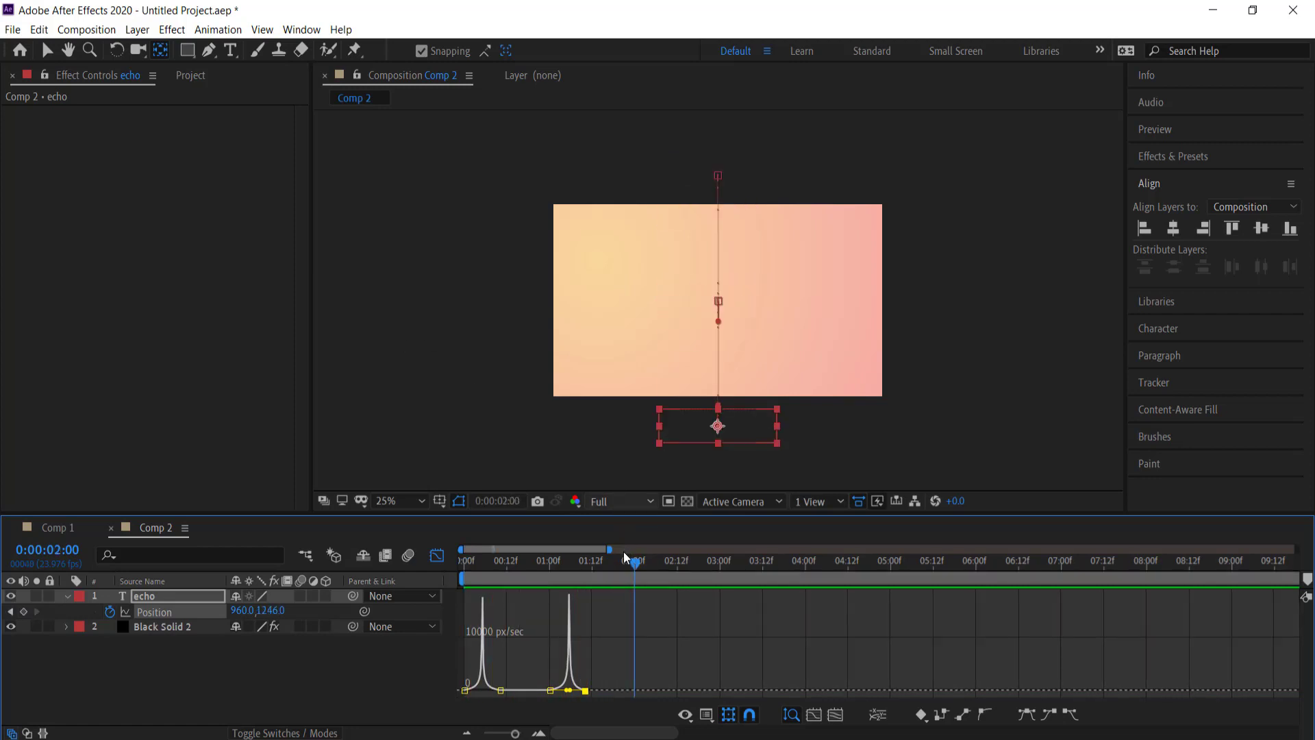
{"action": "key", "text": "space"}
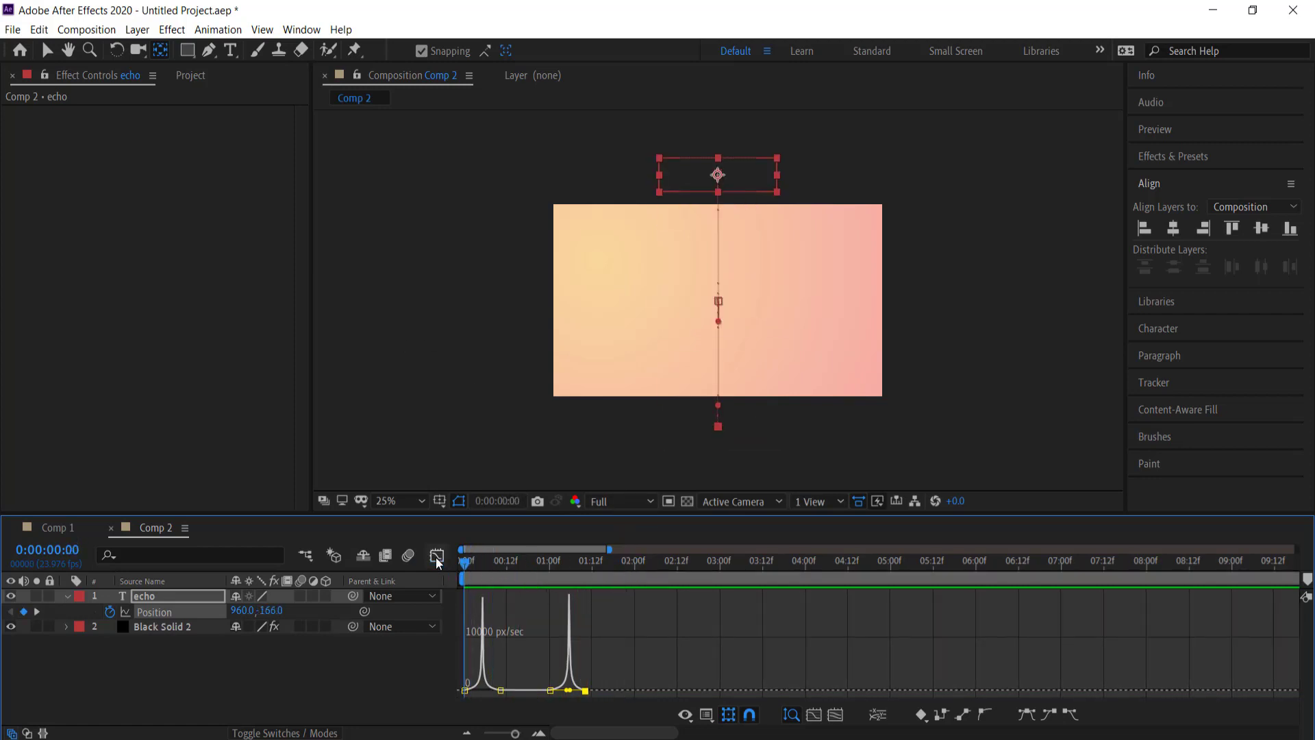
{"action": "left_click", "coordinate": [437, 554]}
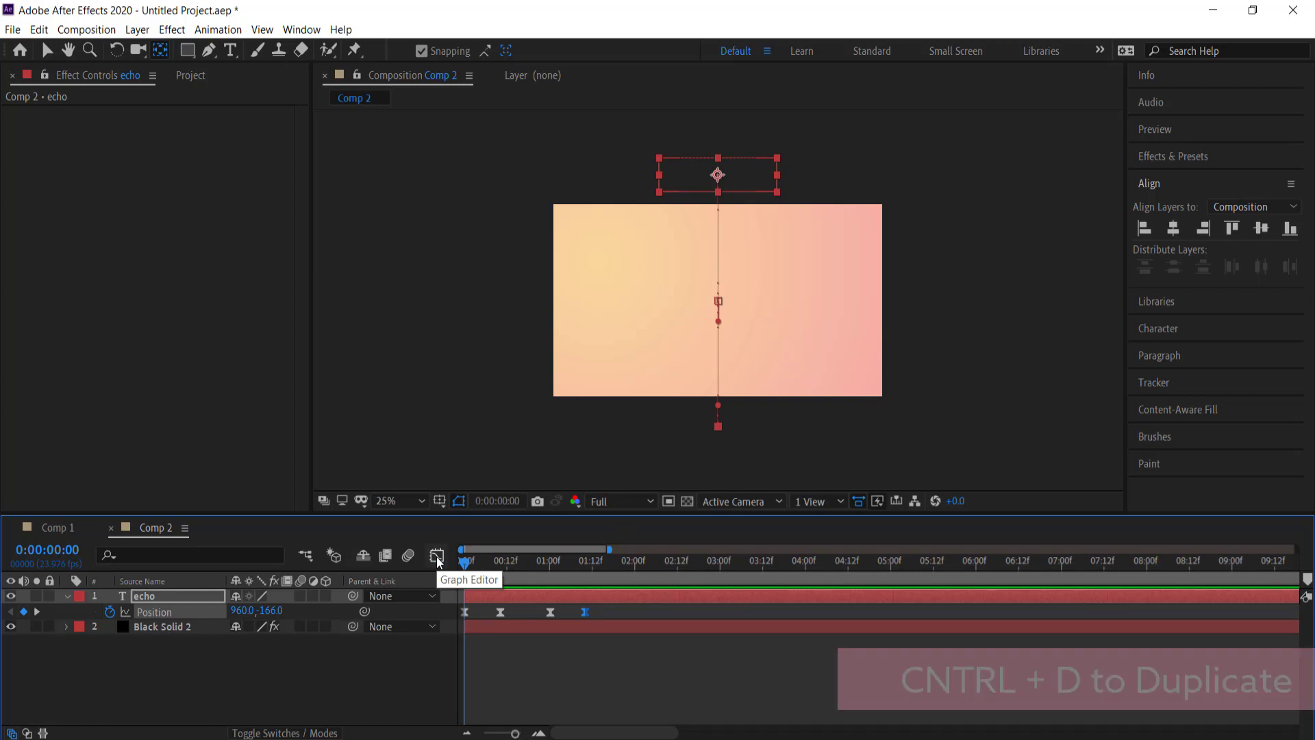
Duplicate the echo layer and rename the copy 'Echo trail'.
{"action": "left_click", "coordinate": [133, 670]}
{"action": "left_click", "coordinate": [146, 600]}
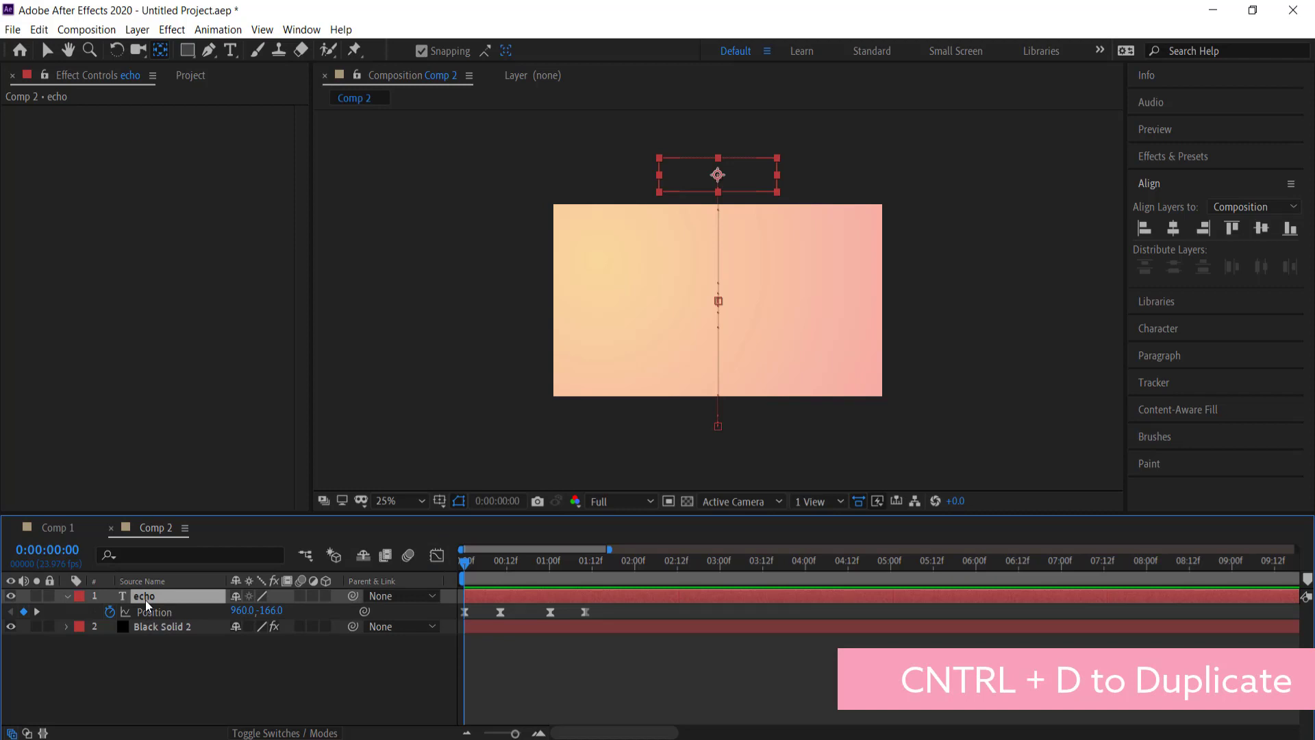
{"action": "key", "text": "ctrl+d"}
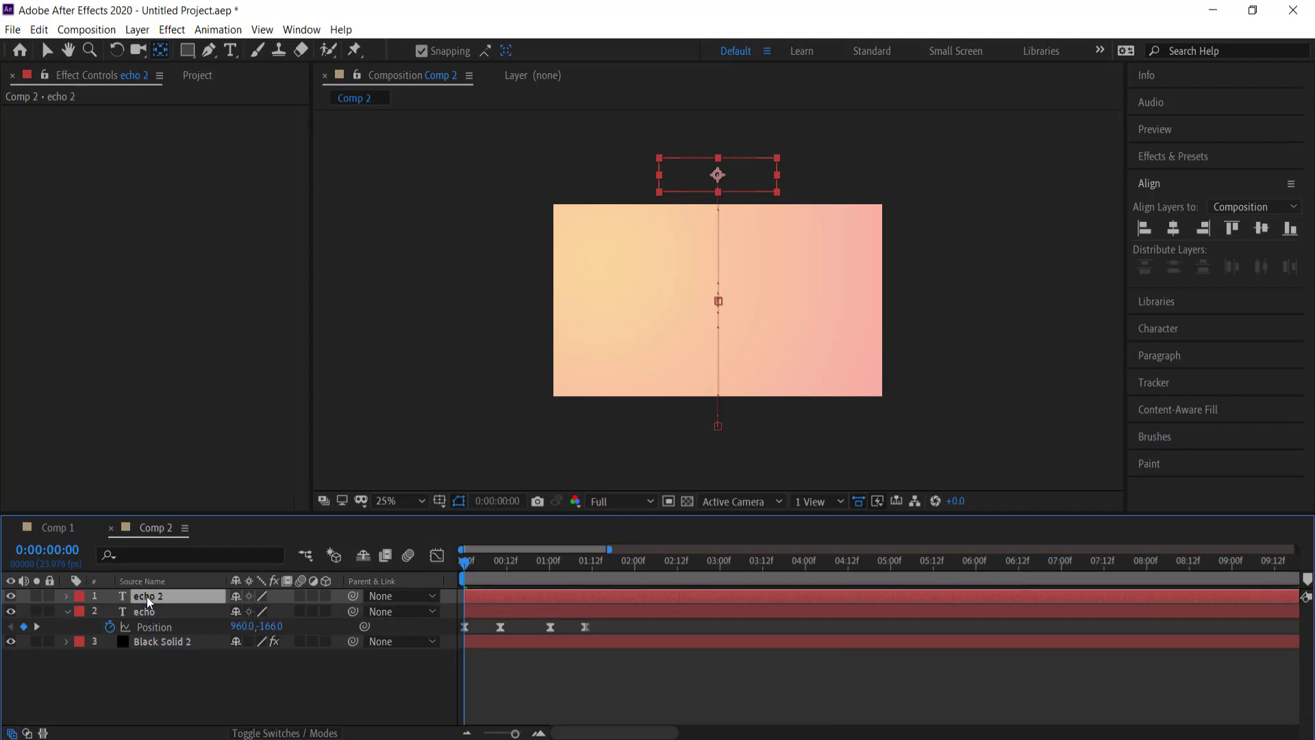
{"action": "key", "text": "Return"}
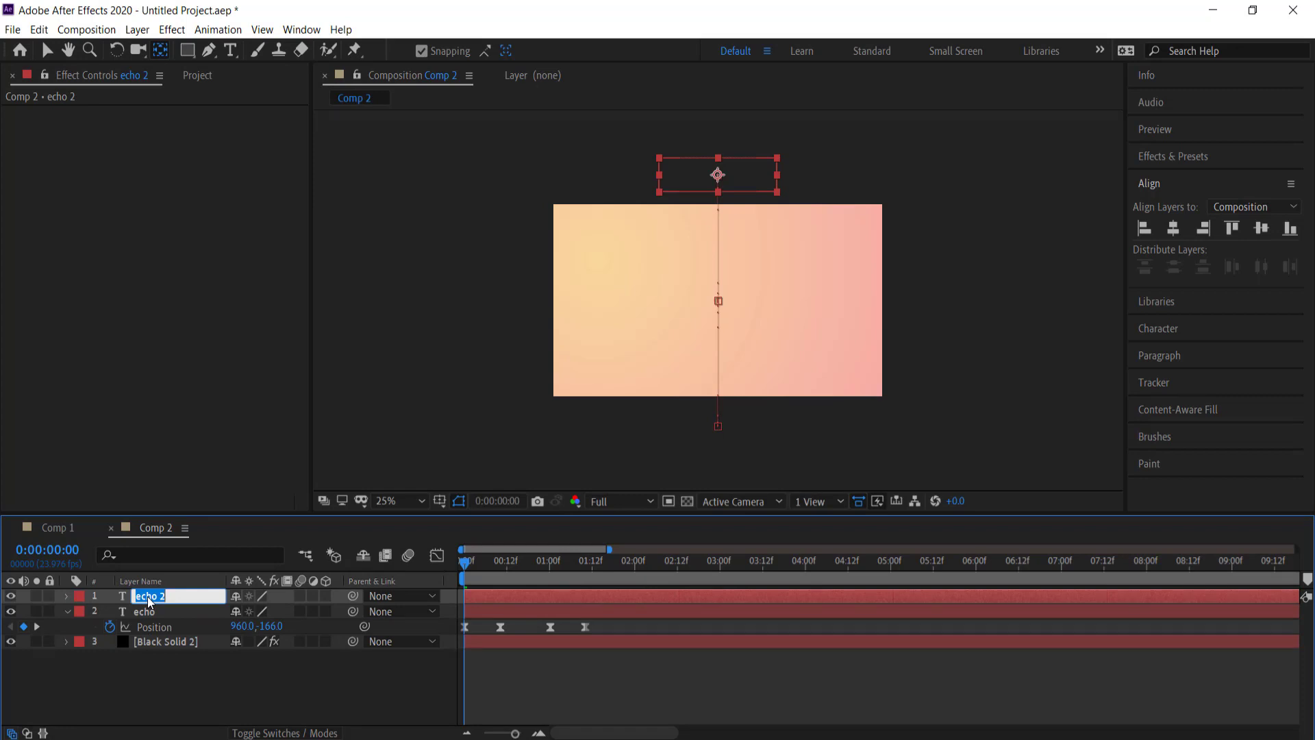
{"action": "type", "text": "E"}
{"action": "left_click", "coordinate": [194, 696]}
Move Echo trail beneath echo, go to frame 11, and select Echo trail.
{"action": "left_click_drag", "start_coordinate": [178, 597], "coordinate": [176, 630]}
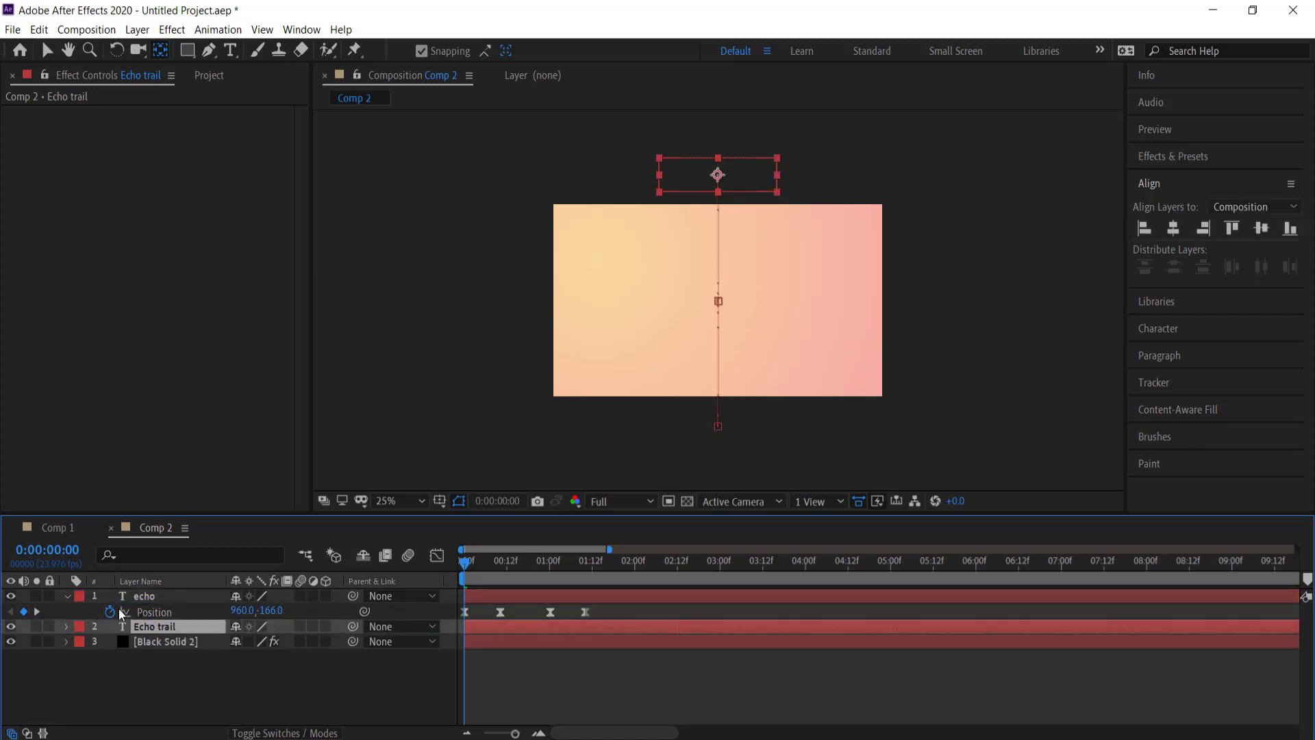
{"action": "left_click", "coordinate": [161, 601]}
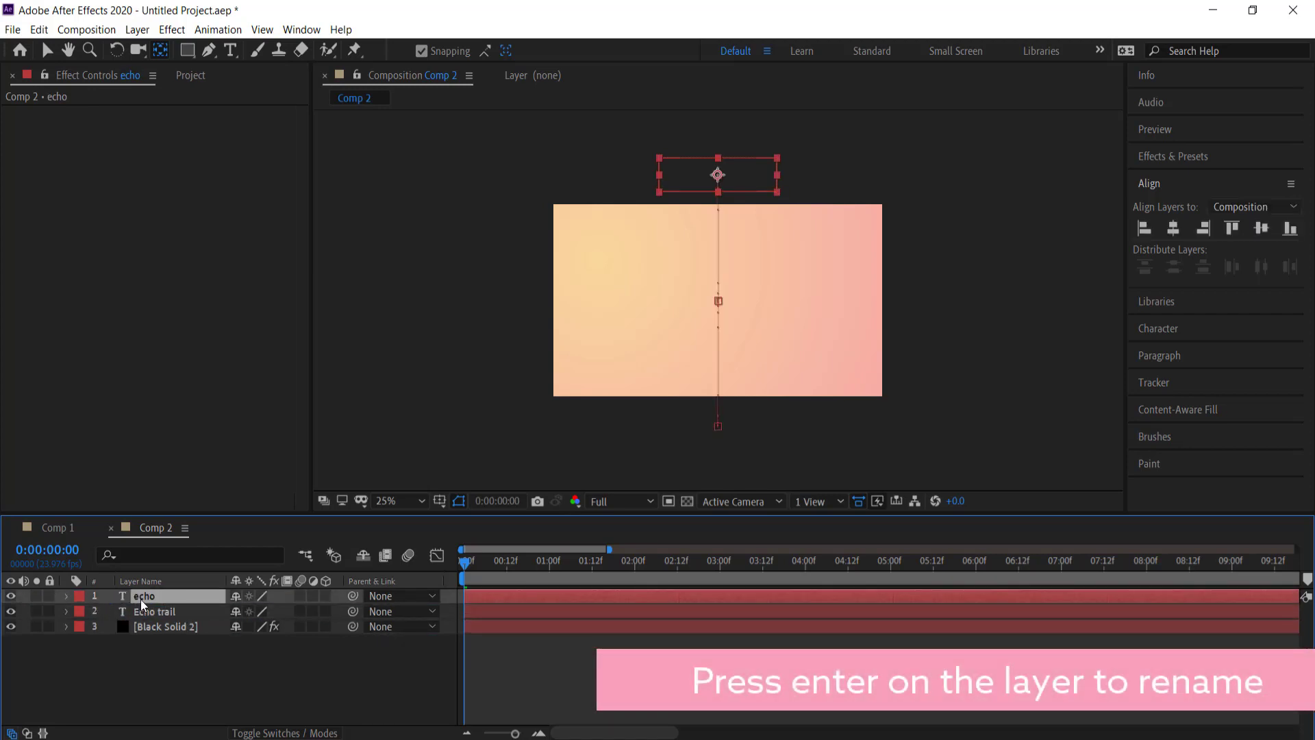
{"action": "left_click_drag", "start_coordinate": [470, 569], "coordinate": [504, 568]}
{"action": "left_click", "coordinate": [168, 613]}
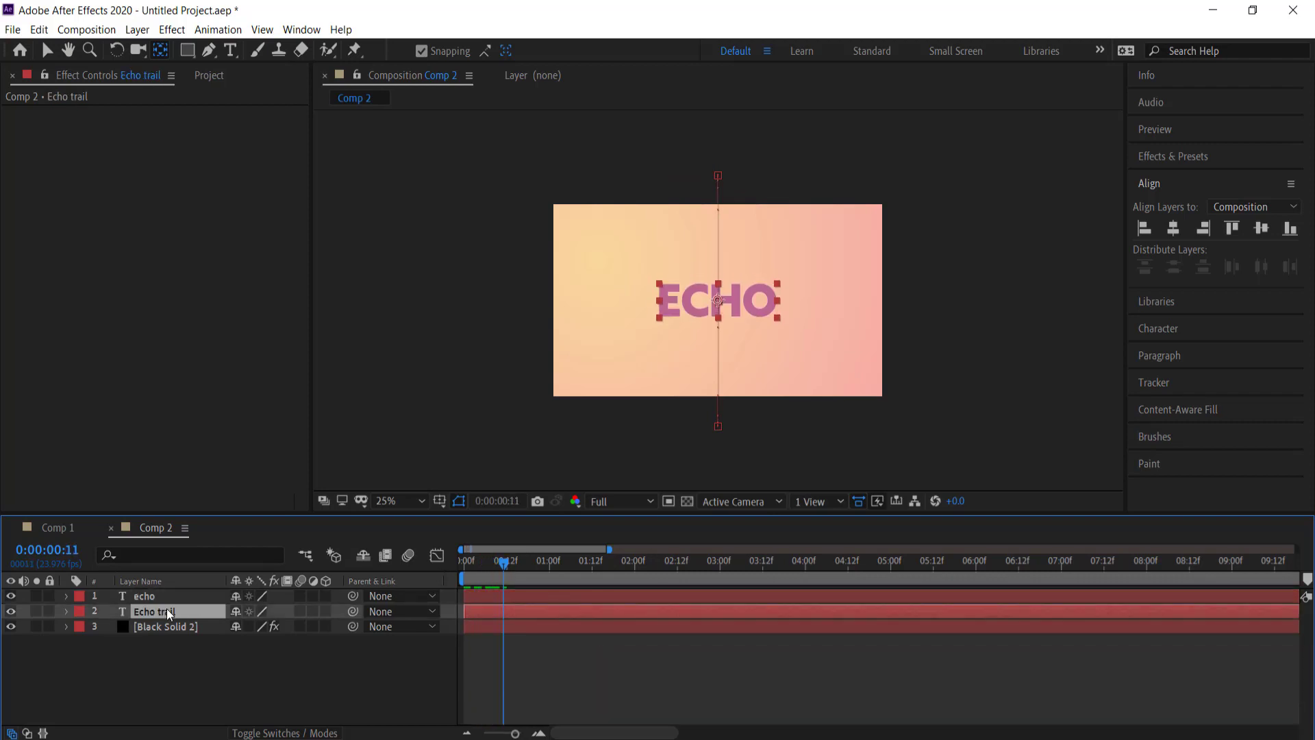
Find the Echo effect in Effects & Presets and apply it to the Echo trail layer.
{"action": "left_click", "coordinate": [1189, 160]}
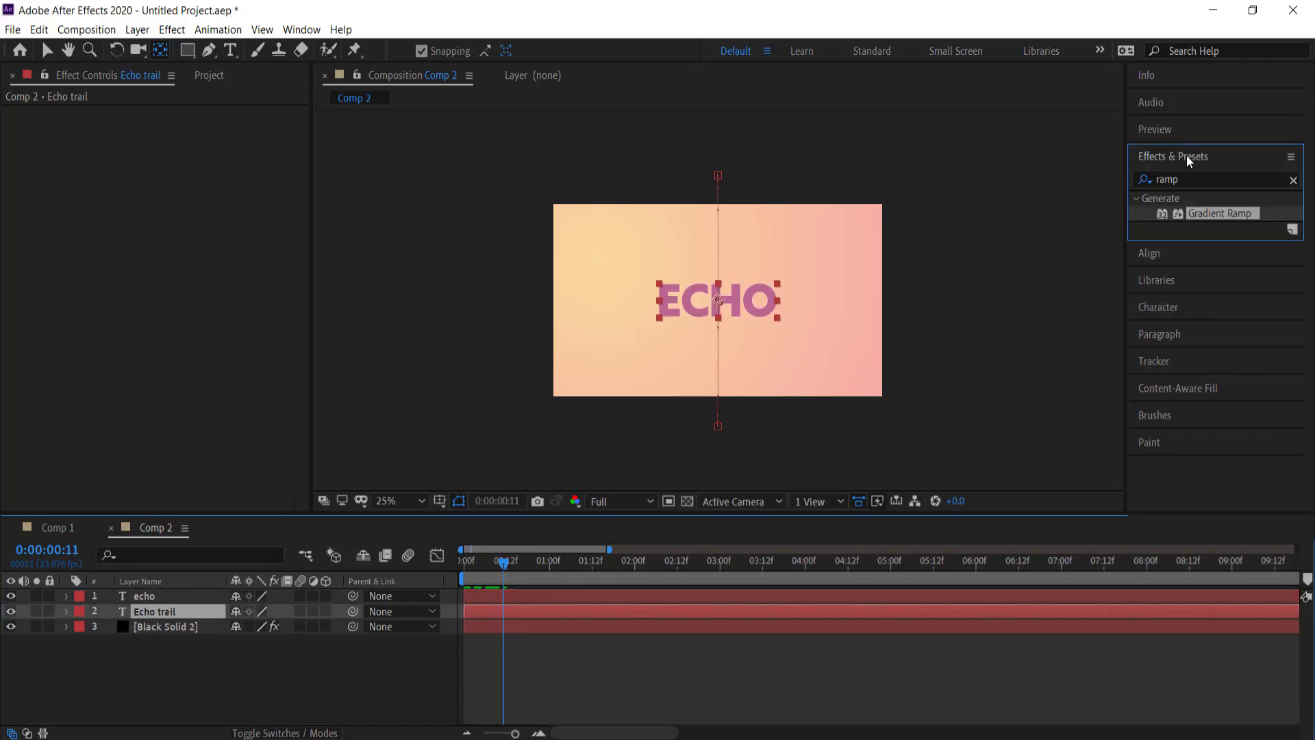
{"action": "left_click_drag", "start_coordinate": [1233, 178], "coordinate": [1095, 186]}
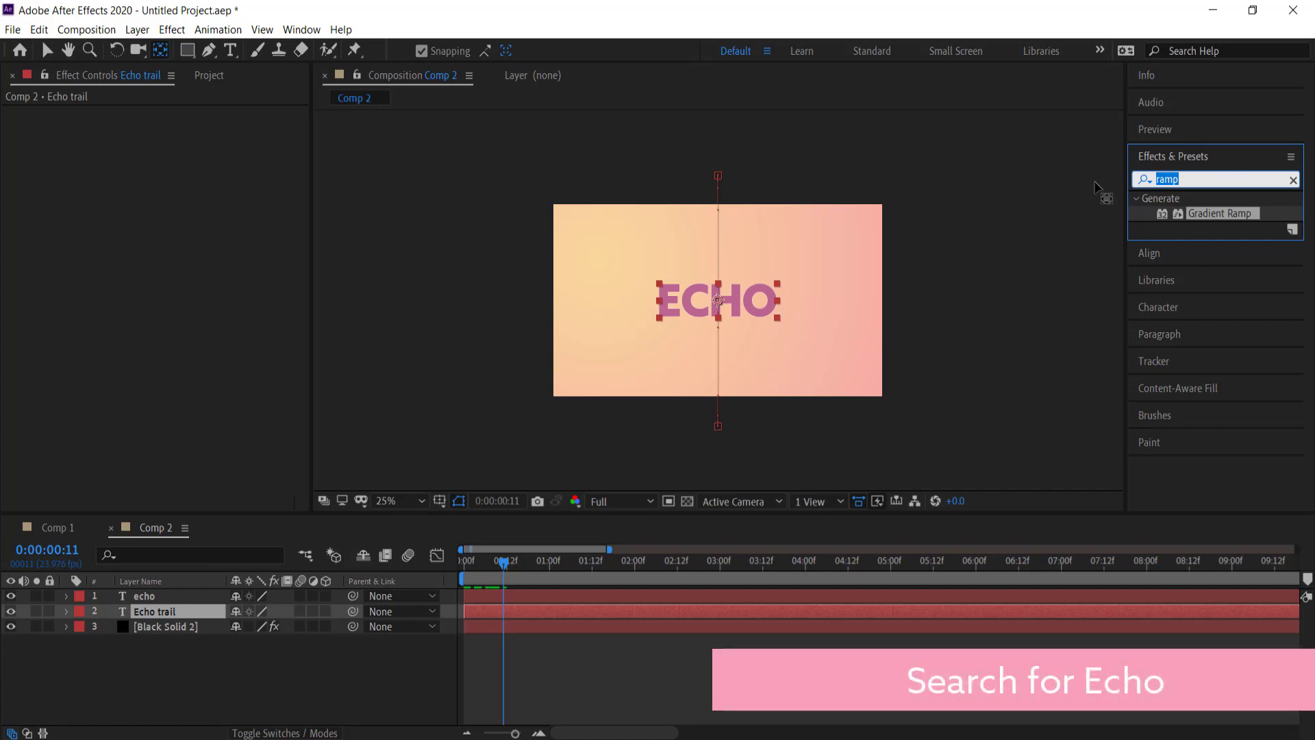
{"action": "type", "text": "echo"}
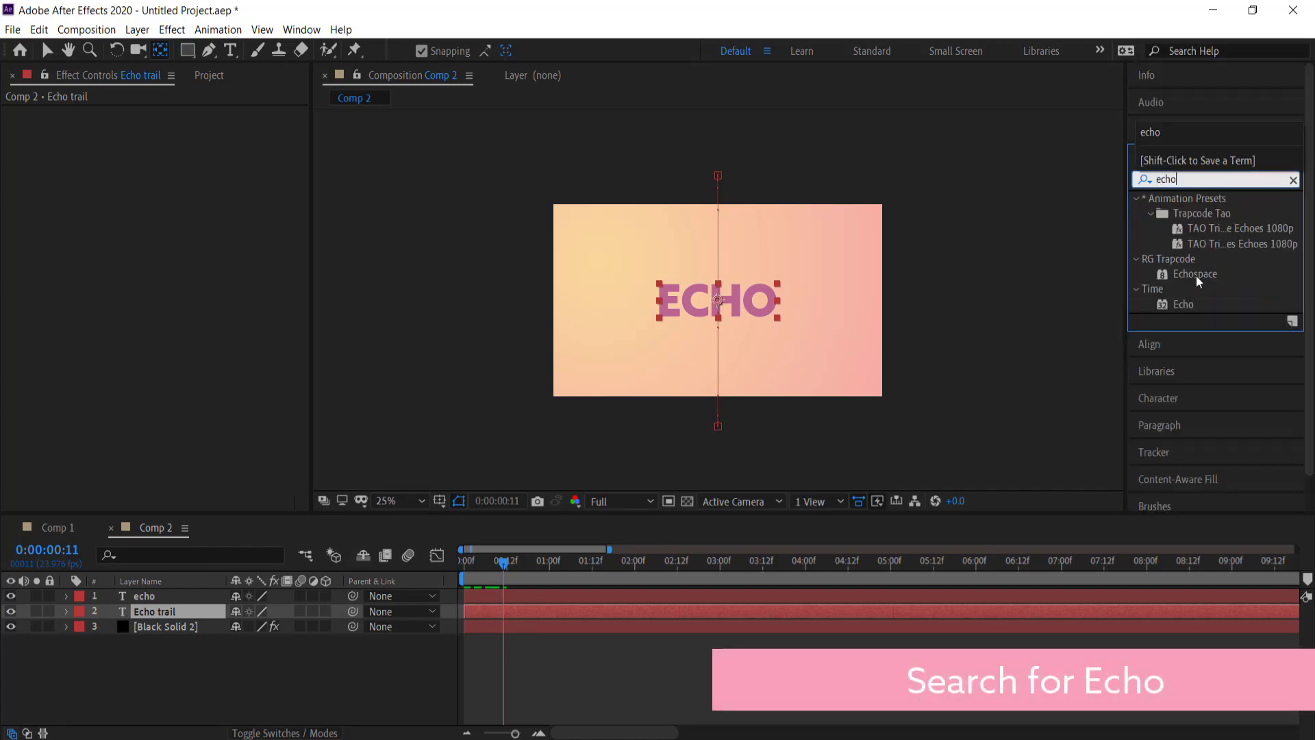
{"action": "left_click_drag", "start_coordinate": [1185, 304], "coordinate": [669, 248]}
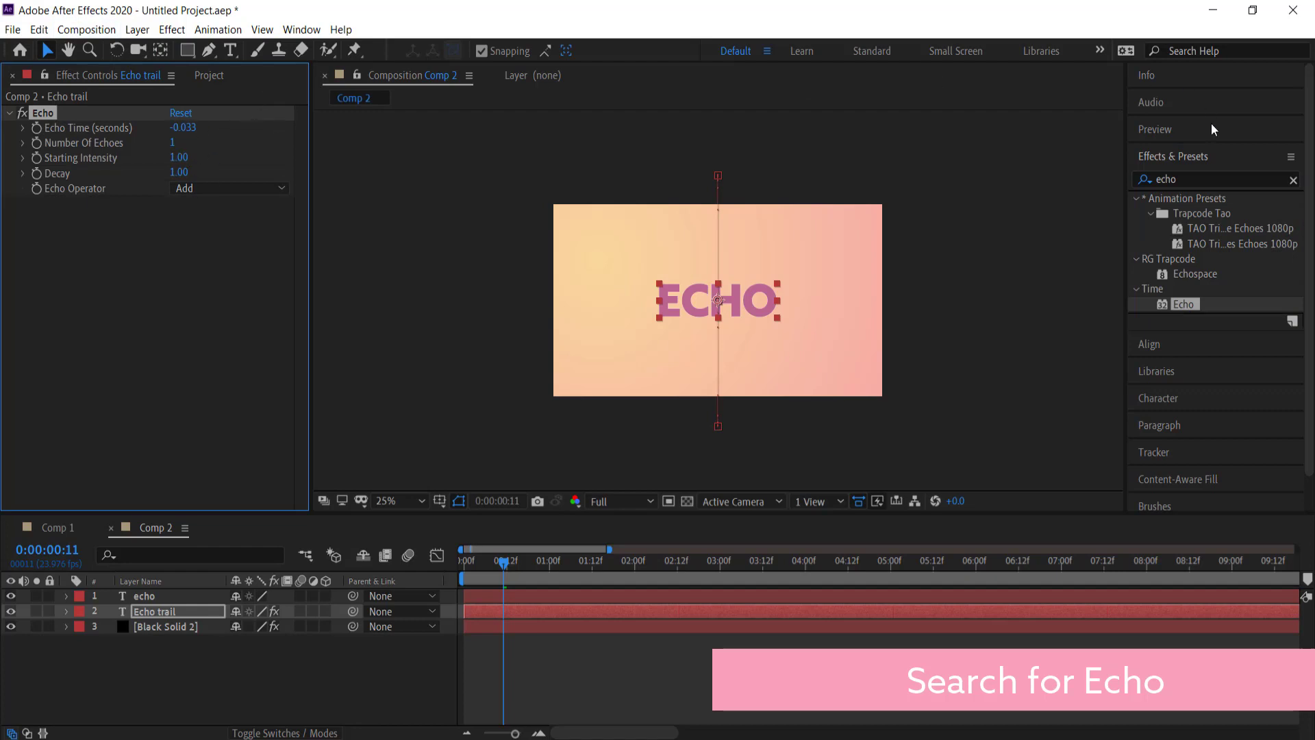
Set Echo Time to -0.0333, Number Of Echoes to 30, and the operator to Composite In Front.
{"action": "left_click", "coordinate": [1166, 397]}
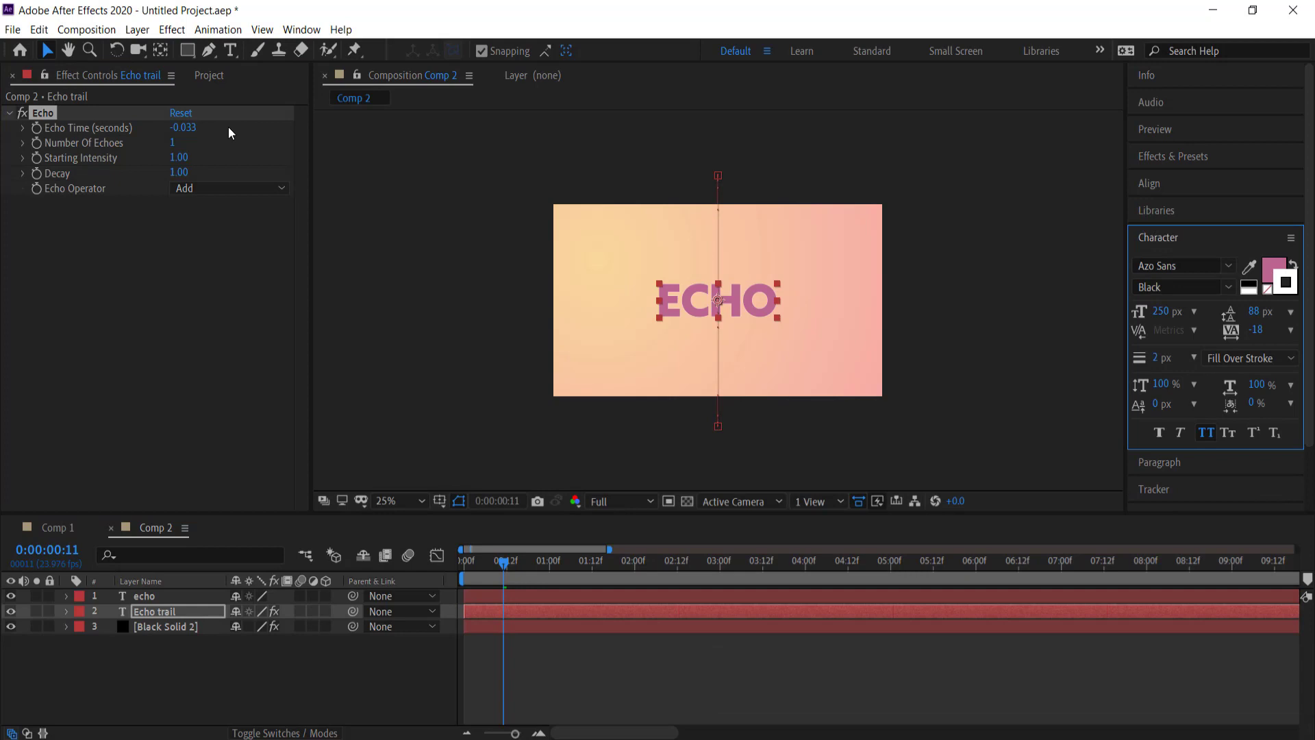
{"action": "left_click", "coordinate": [183, 129]}
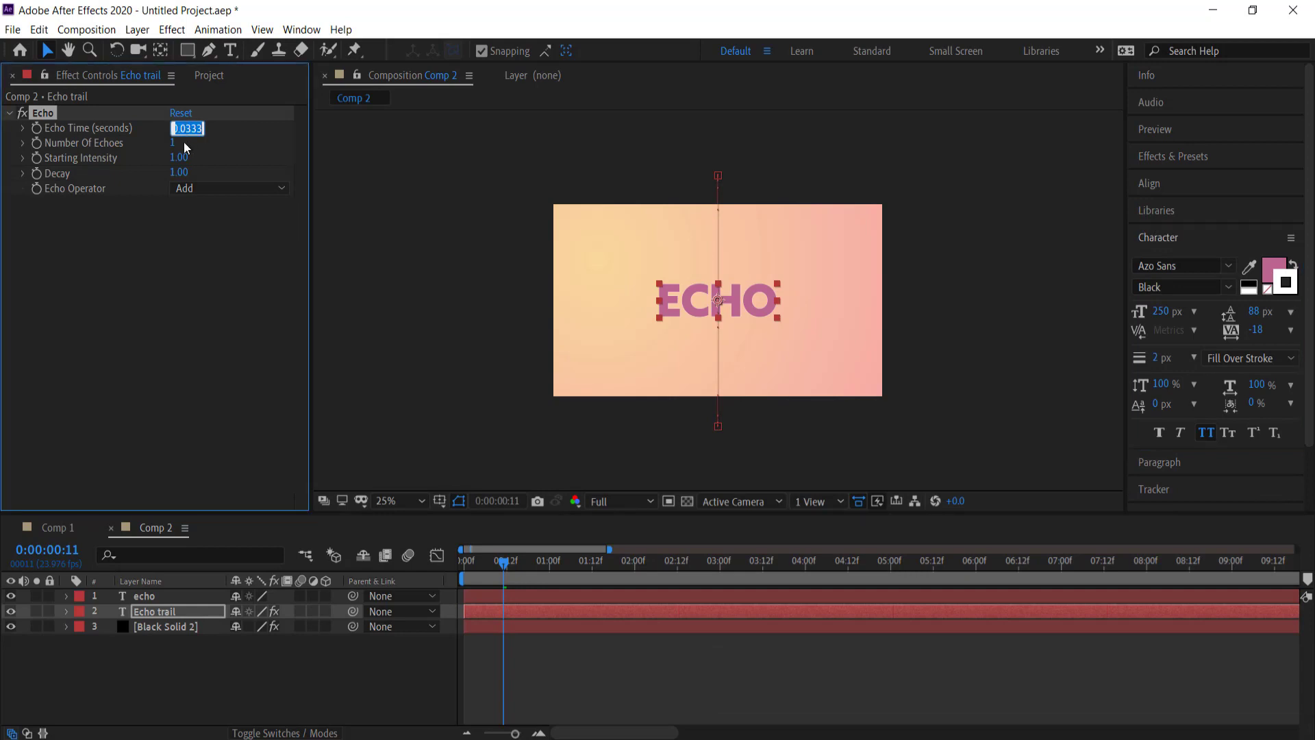
{"action": "type", "text": "-0.0333"}
{"action": "key", "text": "Return"}
{"action": "left_click", "coordinate": [185, 143]}
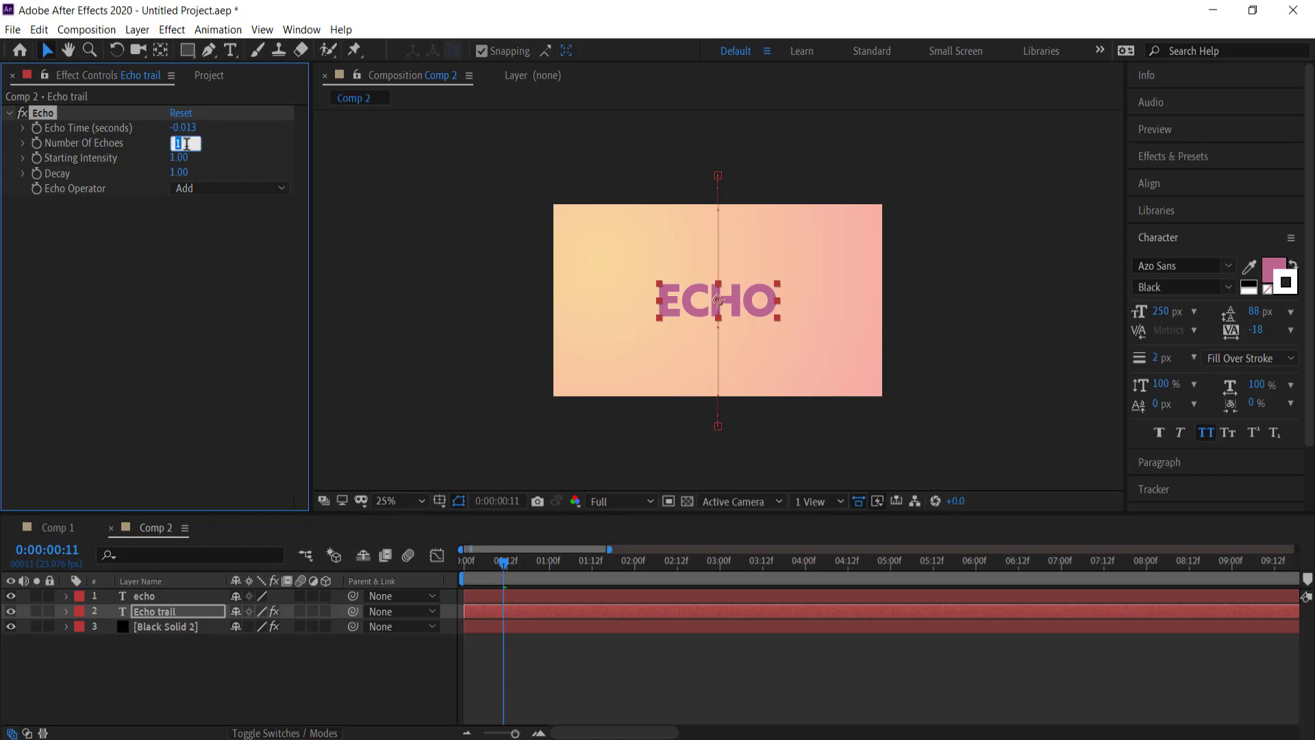
{"action": "type", "text": "30"}
{"action": "key", "text": "Return"}
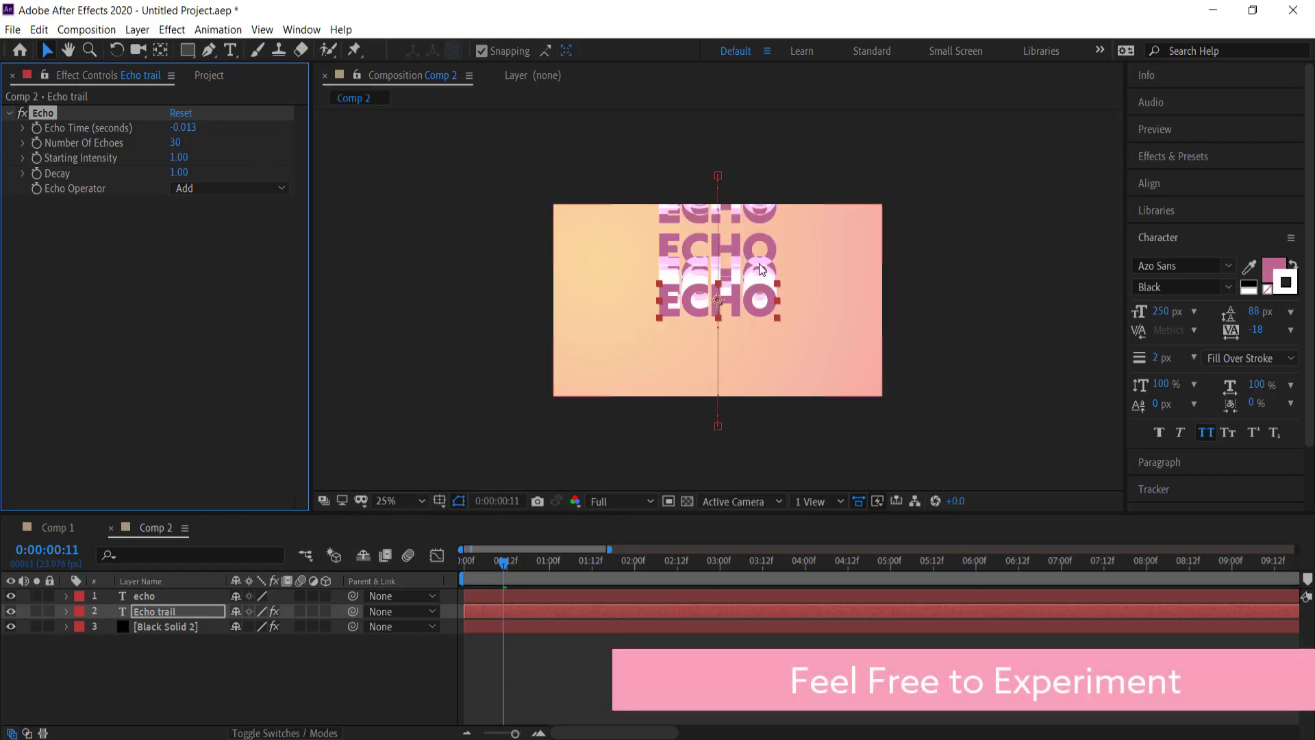
{"action": "left_click", "coordinate": [214, 185]}
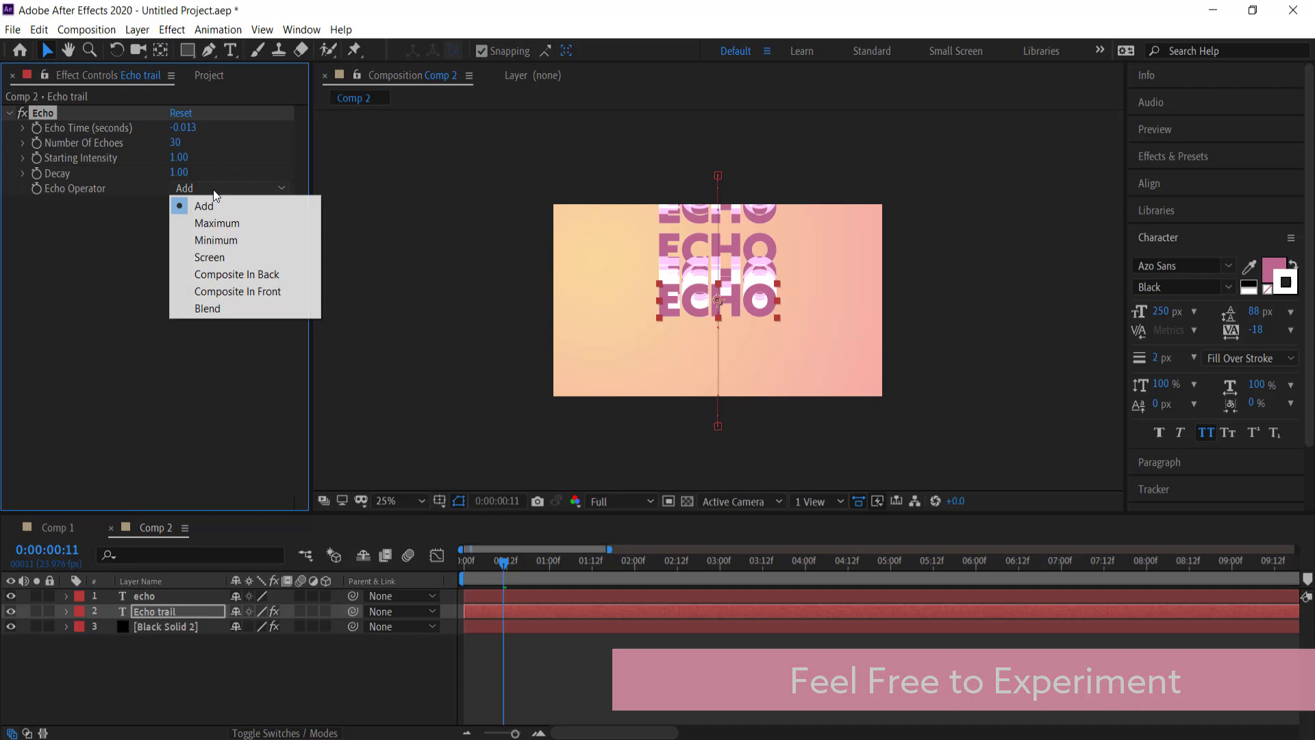
{"action": "left_click", "coordinate": [220, 298]}
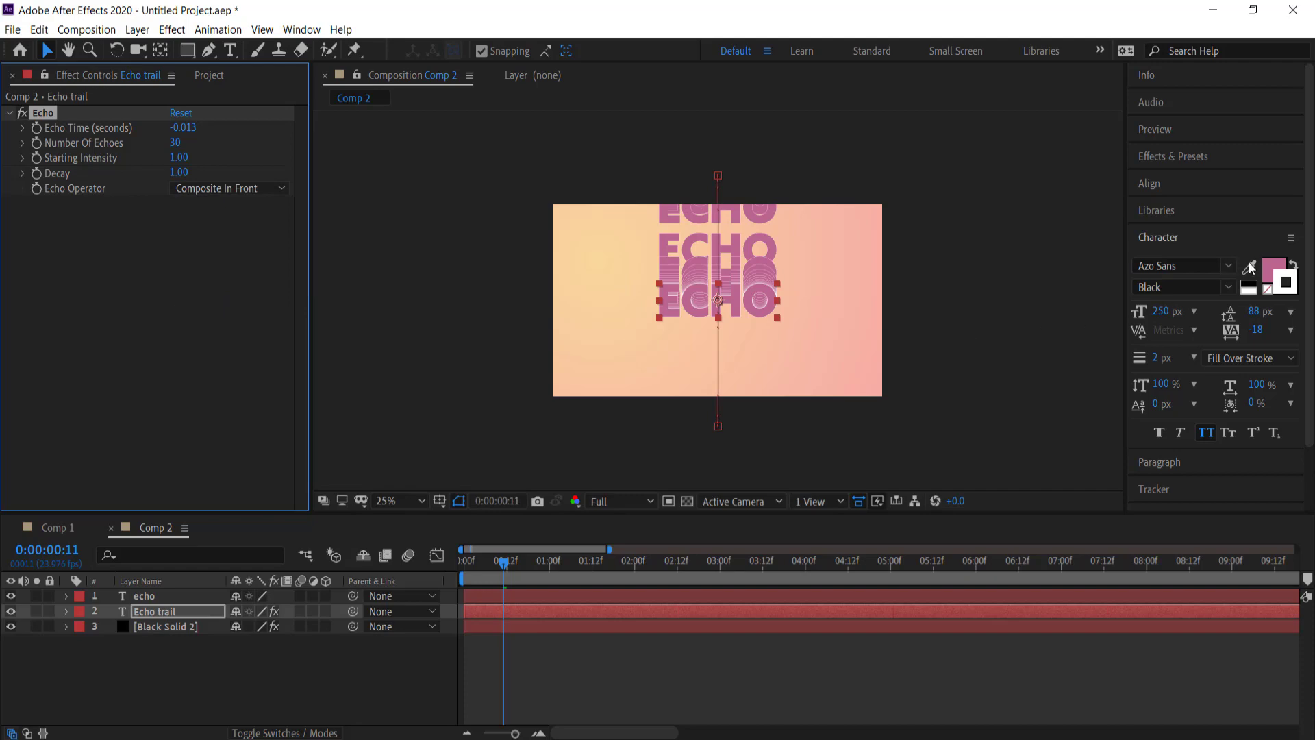
Copy the teal colour code #82C4C3 from the Color Hunt palette in the browser.
{"action": "key", "text": "alt+Tab"}
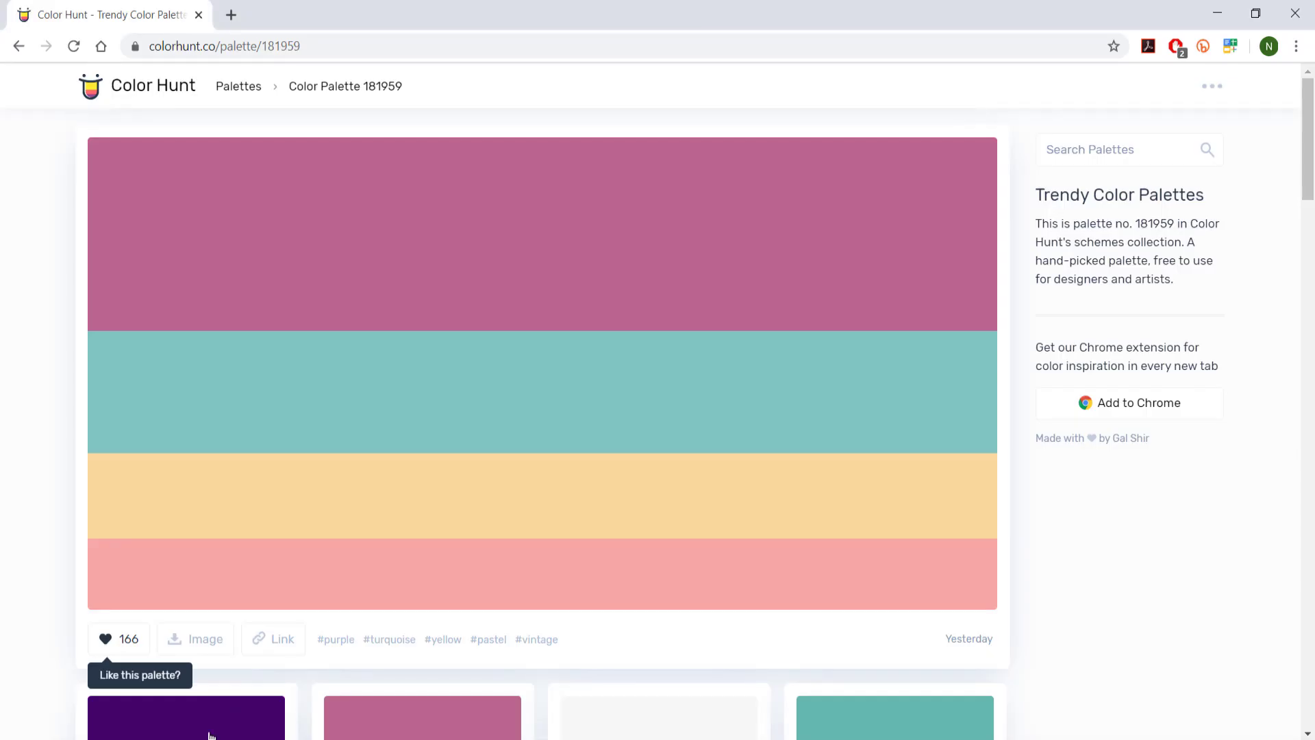
{"action": "mouse_move", "coordinate": [175, 408]}
{"action": "left_click", "coordinate": [140, 442]}
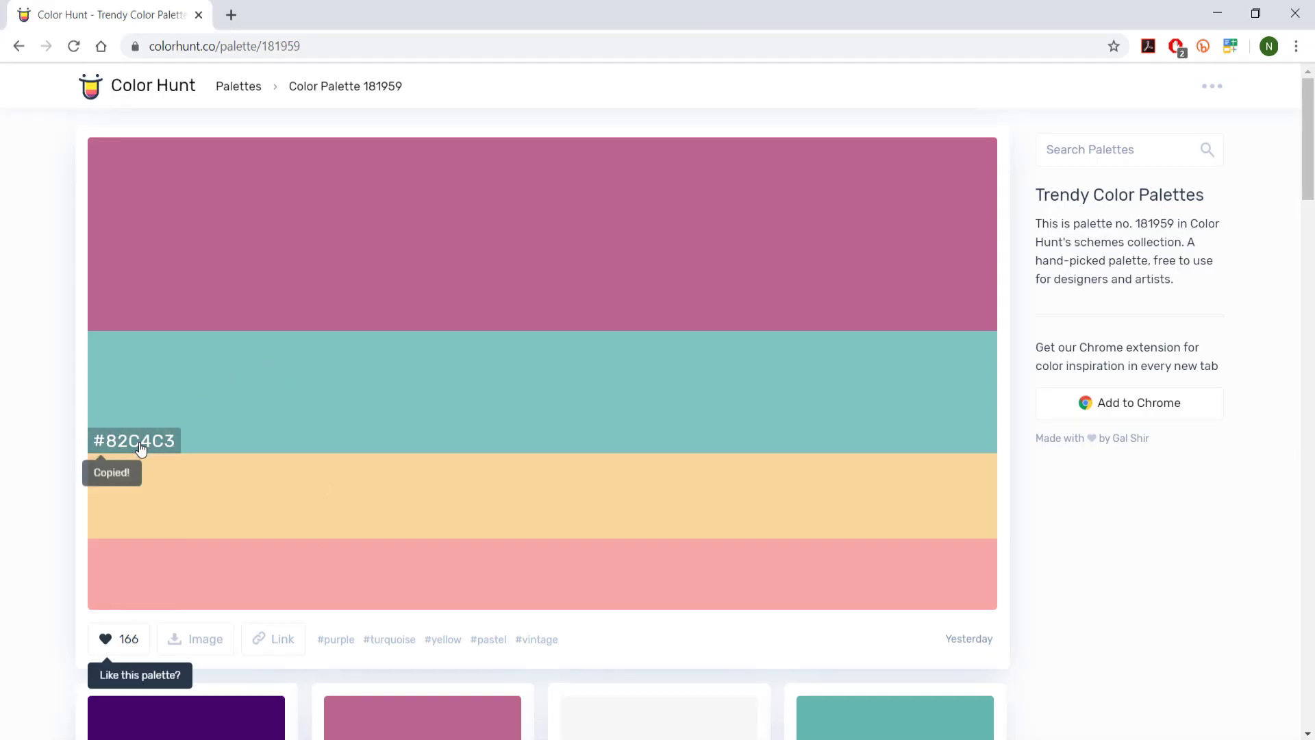
{"action": "key", "text": "alt+Tab"}
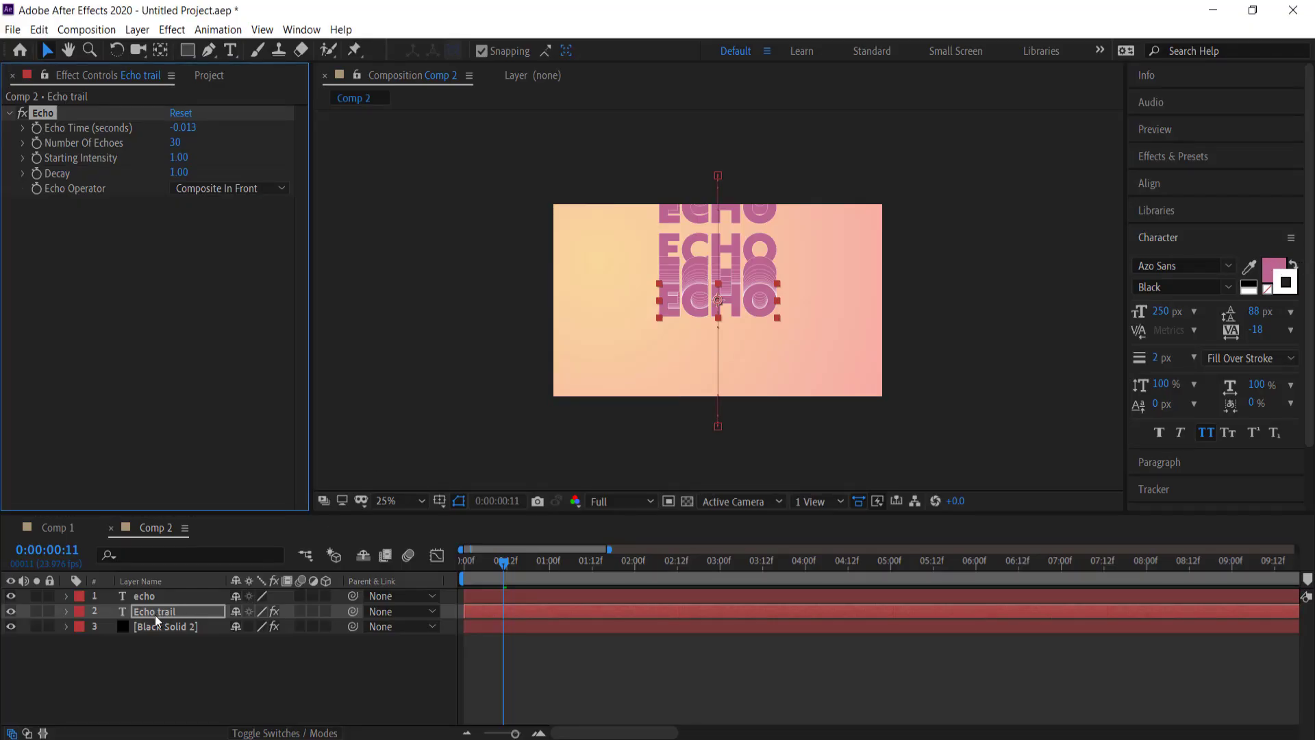
Paste #82C4C3 as the Echo trail text's fill colour, then return to the first frame.
{"action": "left_click", "coordinate": [1272, 269]}
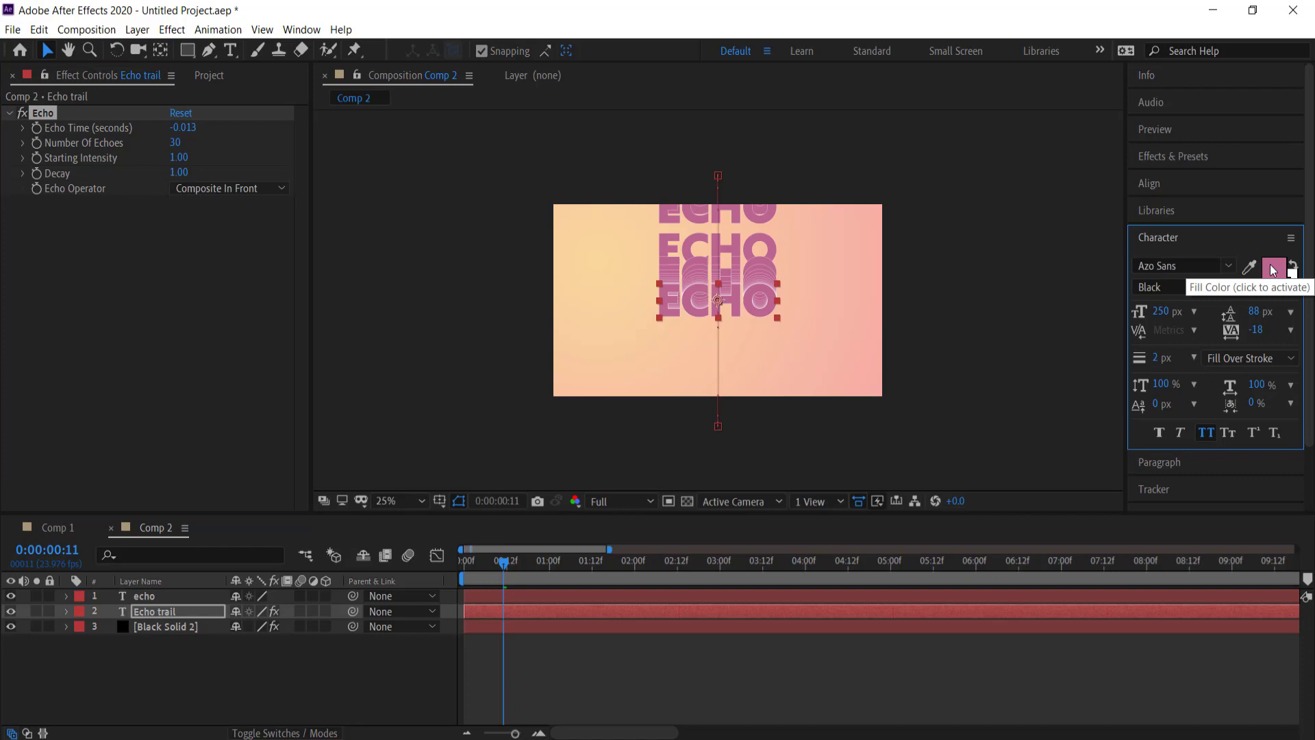
{"action": "left_click", "coordinate": [1272, 269]}
{"action": "key", "text": "ctrl+v"}
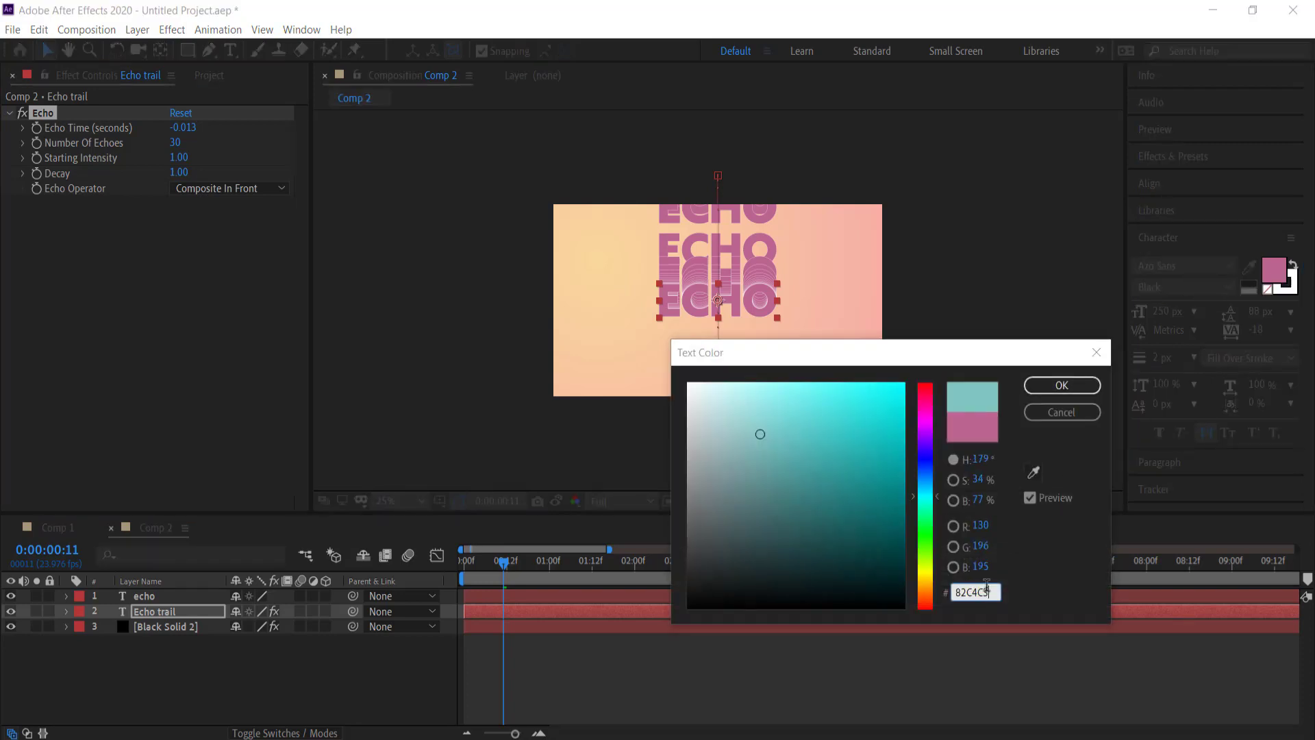
{"action": "left_click", "coordinate": [1057, 387]}
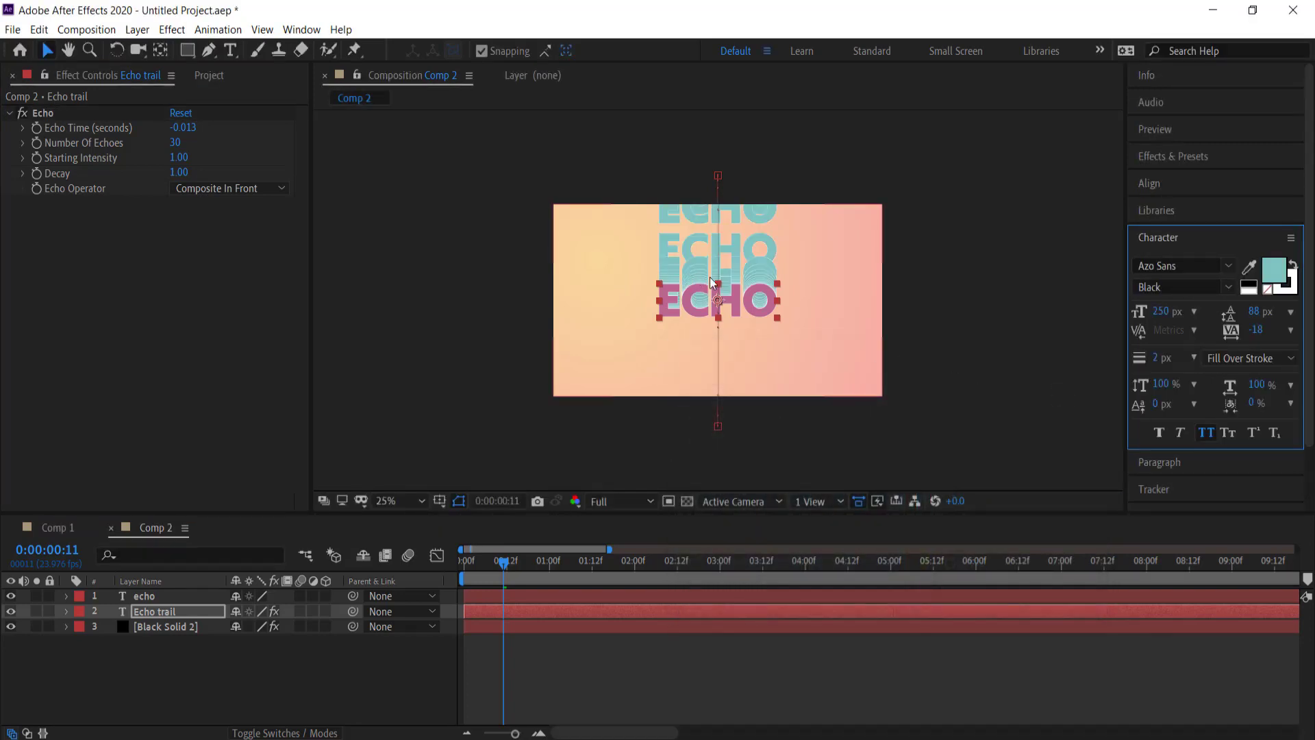
{"action": "scroll", "coordinate": [688, 258], "scroll_direction": "up", "scroll_amount": 2}
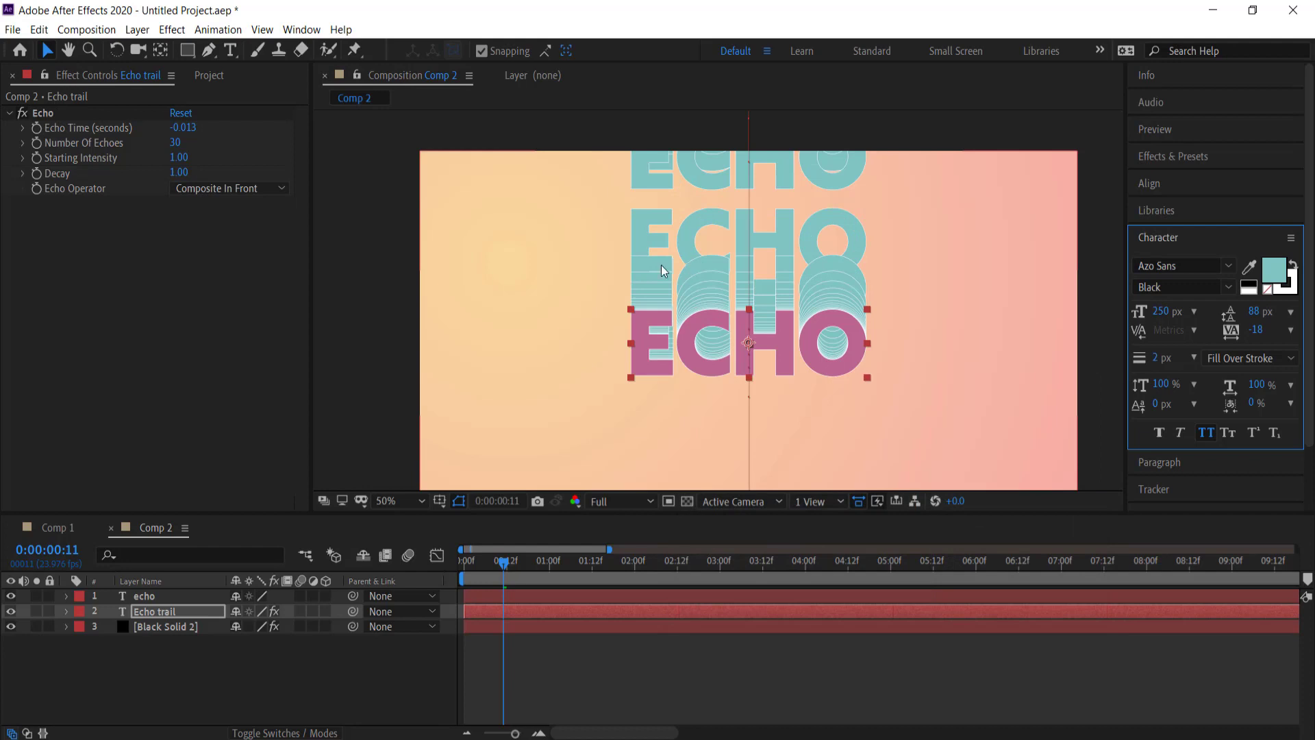
{"action": "left_click", "coordinate": [434, 564]}
{"action": "key", "text": "Home"}
Preview the teal echo trail, park on frame 19, and select the pink echo text layer.
{"action": "scroll", "coordinate": [358, 355], "scroll_direction": "down", "scroll_amount": 2}
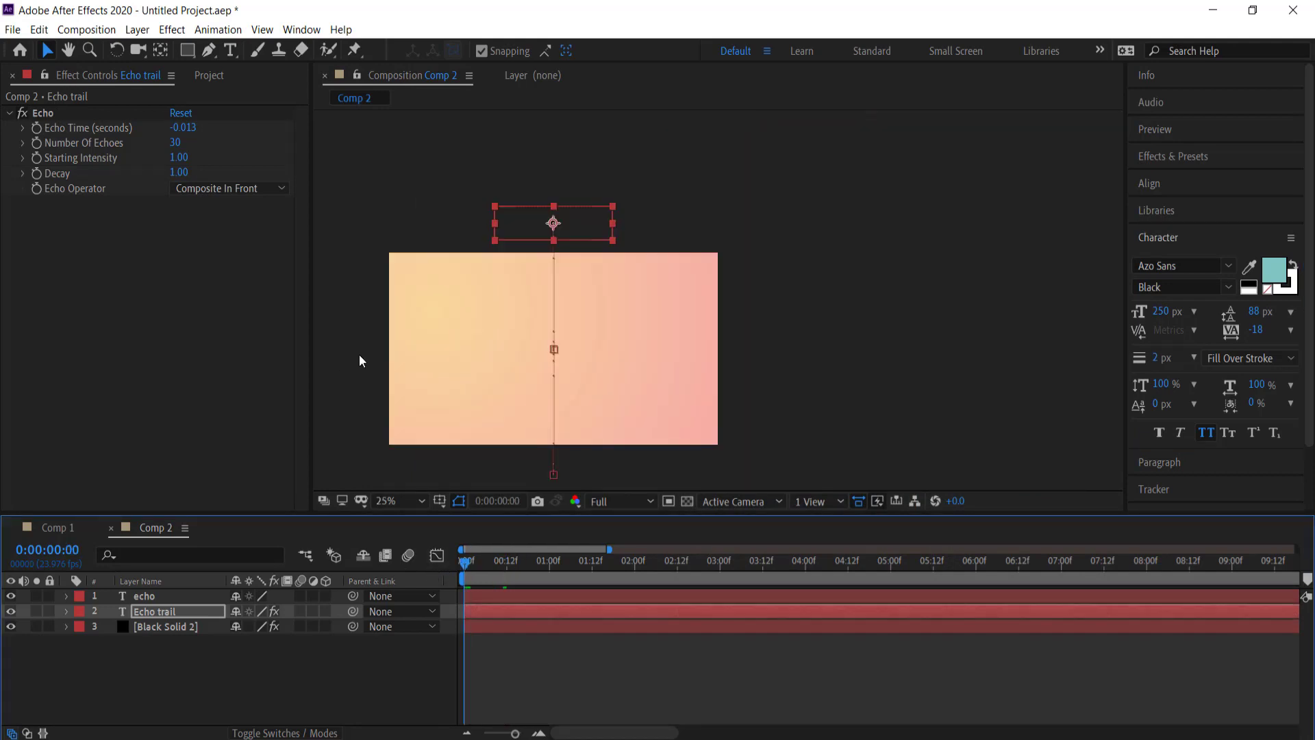
{"action": "key", "text": "space"}
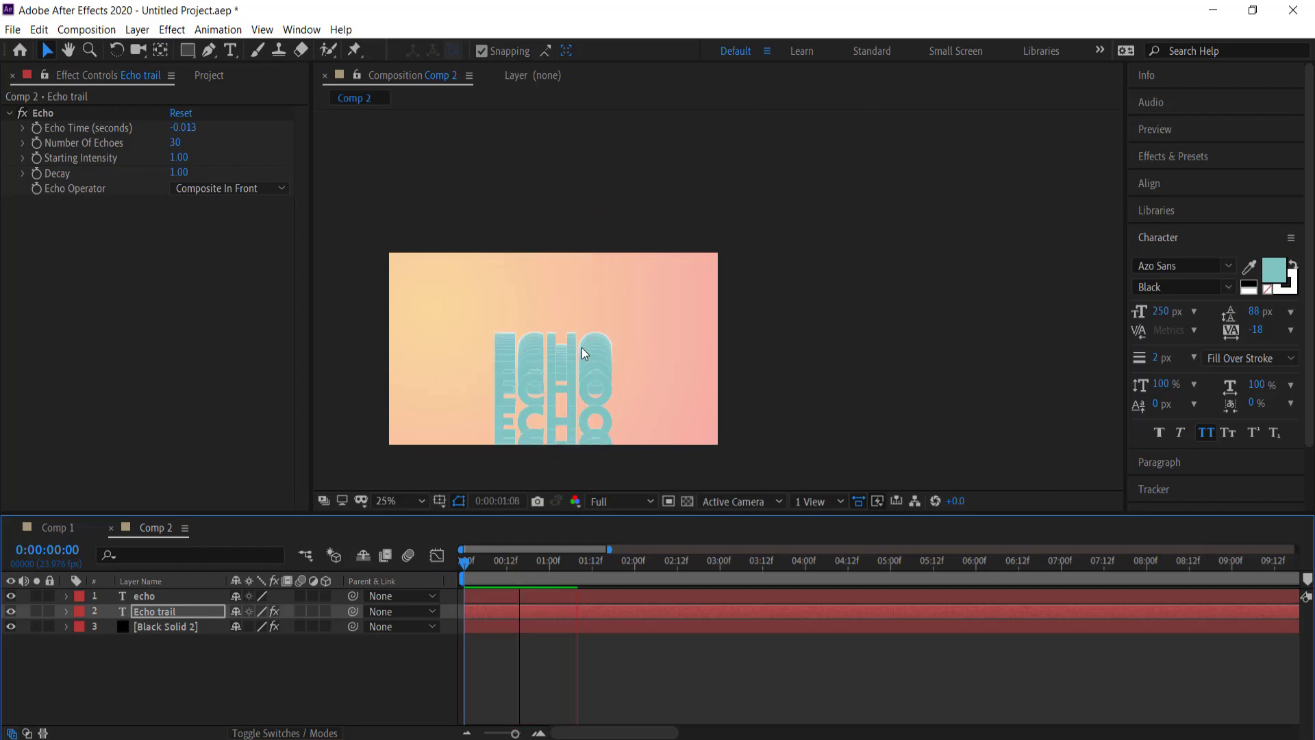
{"action": "key", "text": "space"}
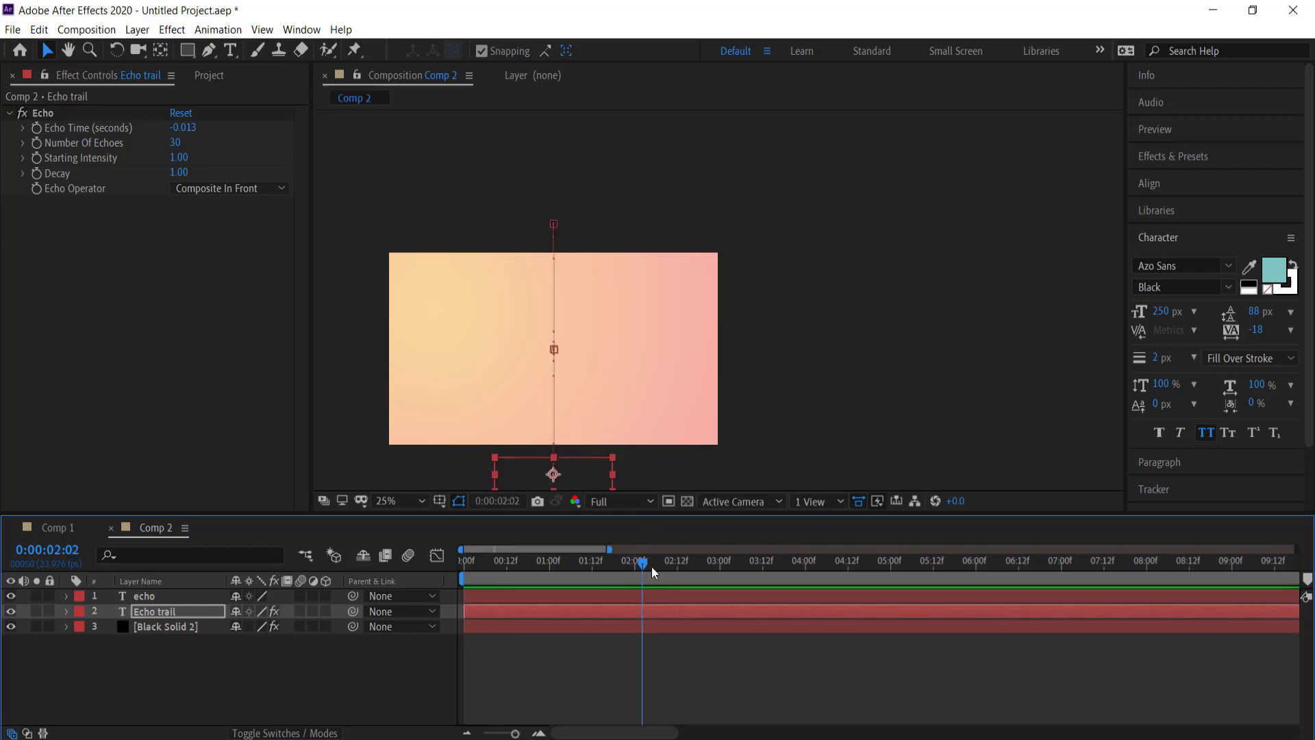
{"action": "left_click", "coordinate": [470, 569]}
{"action": "left_click", "coordinate": [532, 561]}
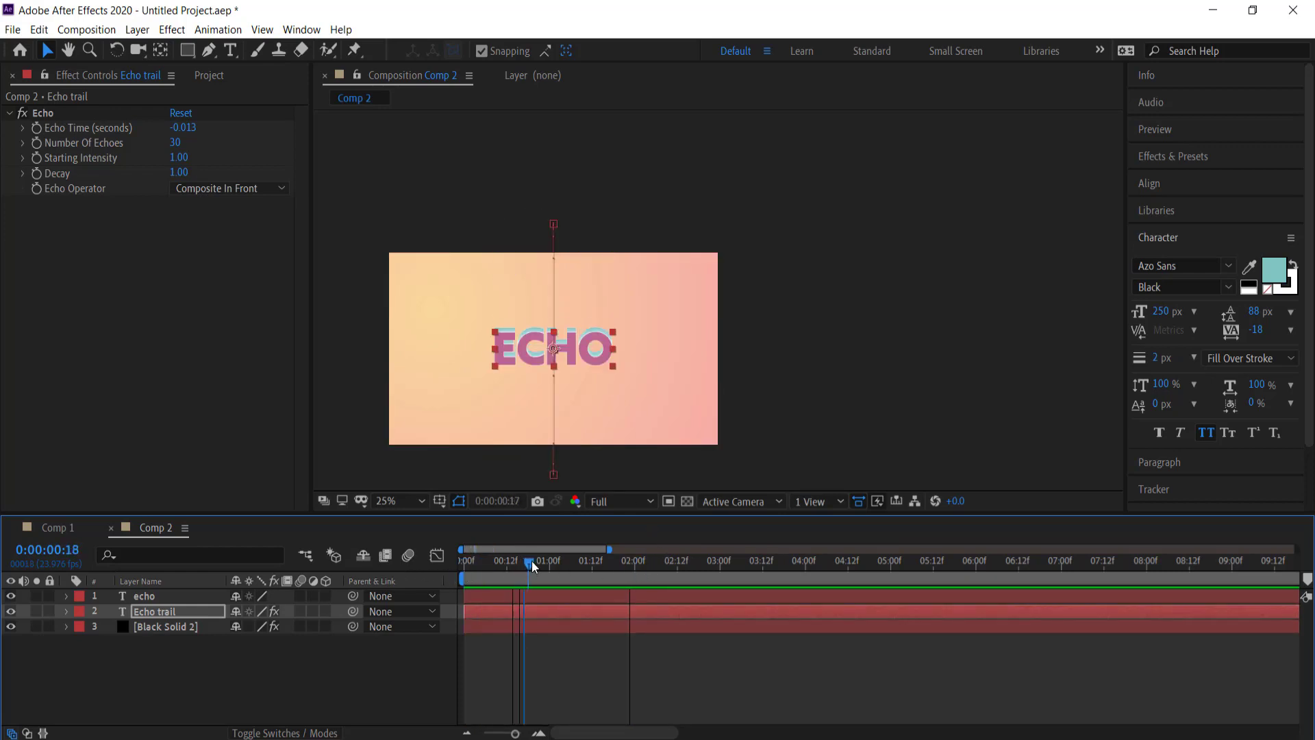
{"action": "left_click", "coordinate": [155, 596]}
Set the pink ECHO text's stroke width to 10 px in the Character panel.
{"action": "key", "text": "equal"}
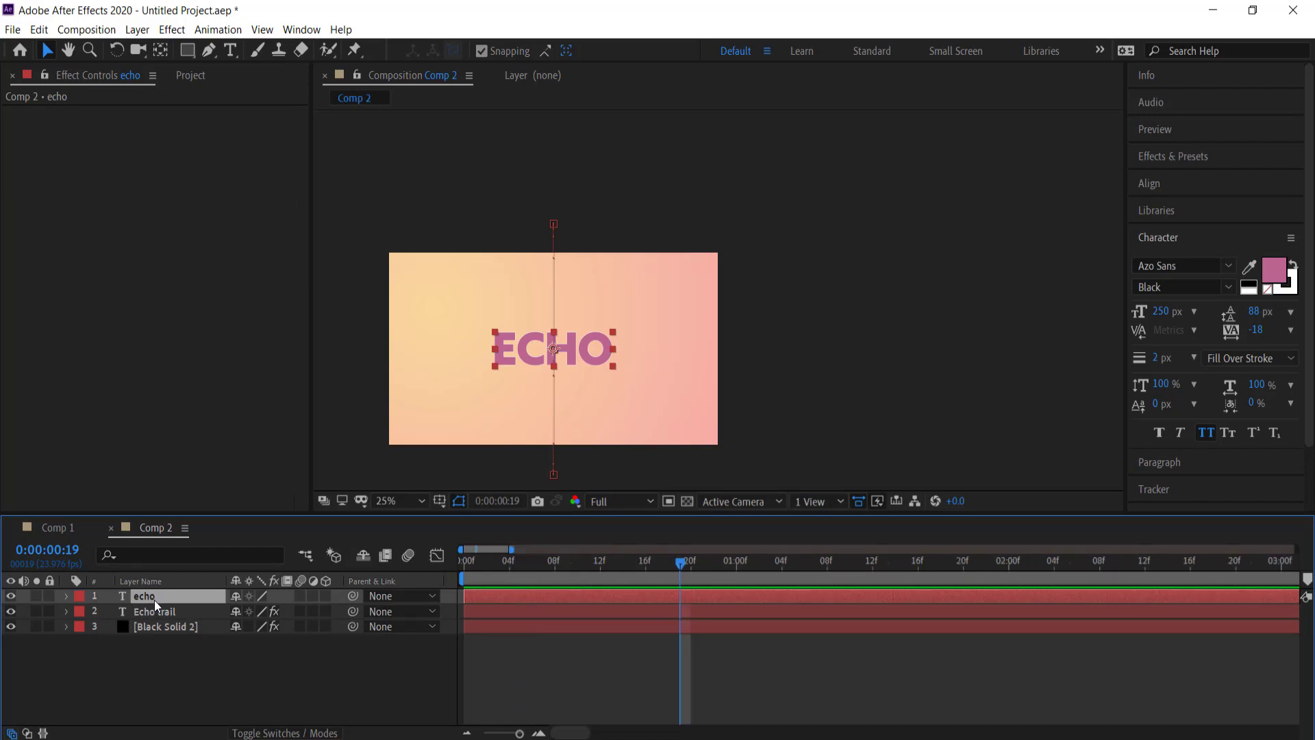
{"action": "left_click", "coordinate": [1155, 359]}
{"action": "type", "text": "10"}
{"action": "key", "text": "Return"}
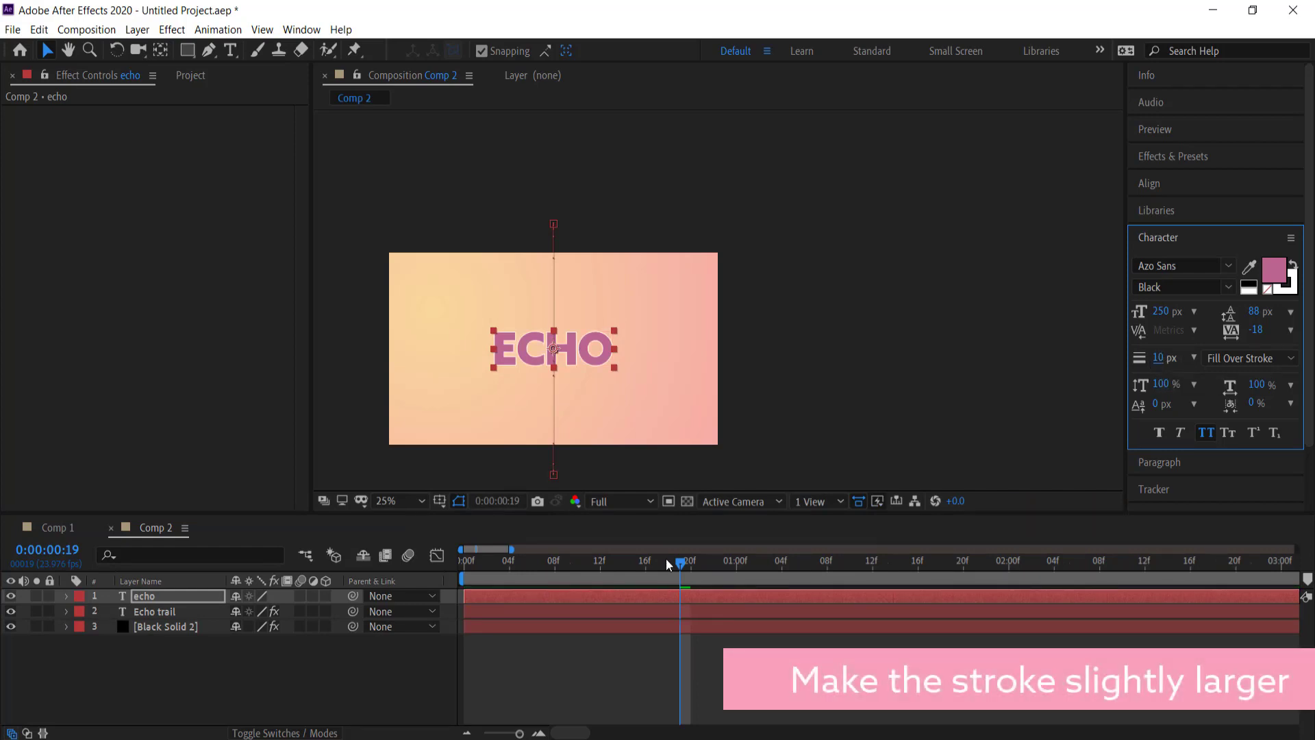
Preview the animation from the start and scrub the echo trail, ending on frame 11.
{"action": "left_click_drag", "start_coordinate": [680, 568], "coordinate": [408, 571]}
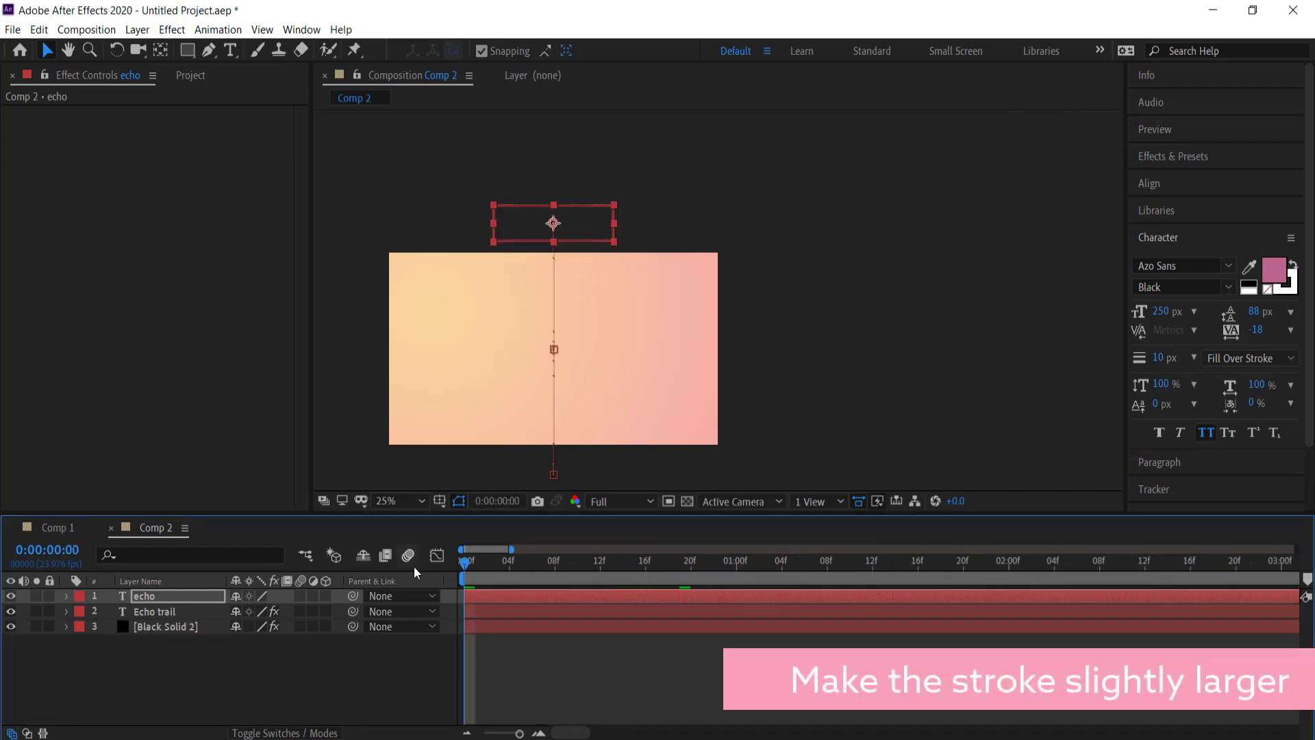
{"action": "key", "text": "space"}
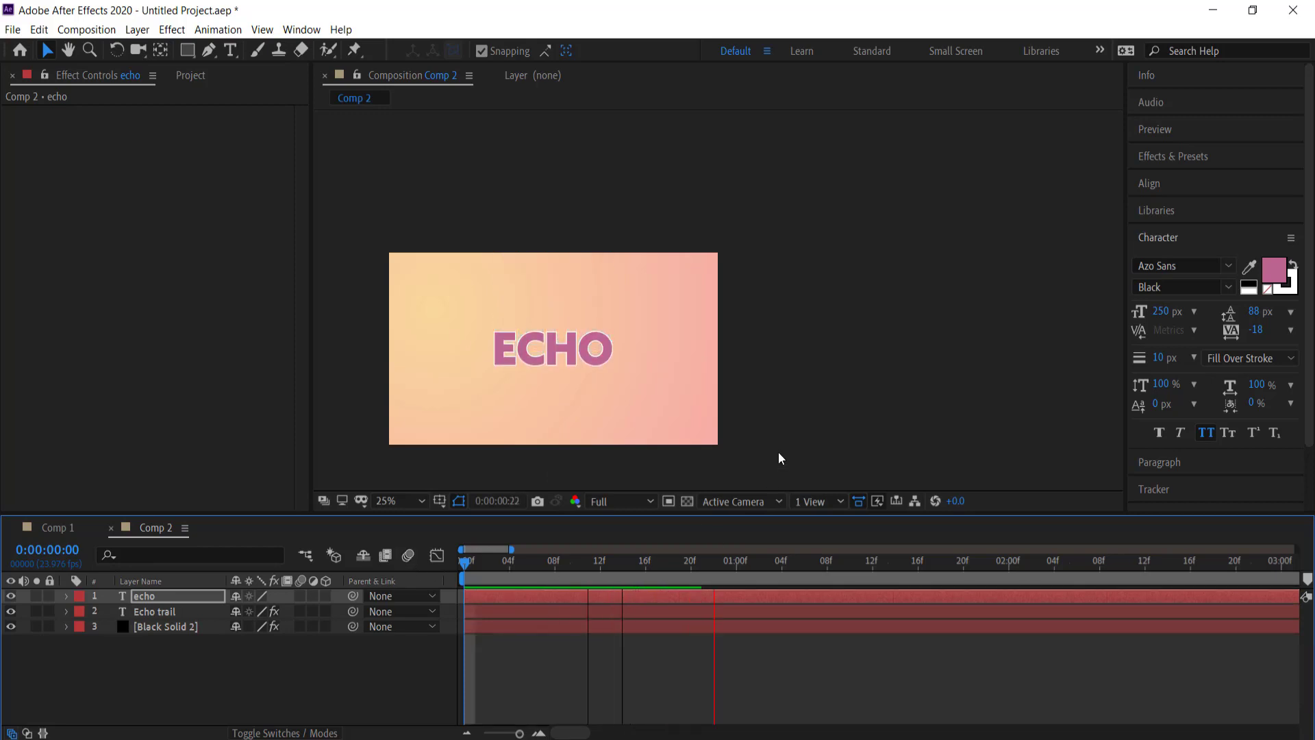
{"action": "key", "text": "space"}
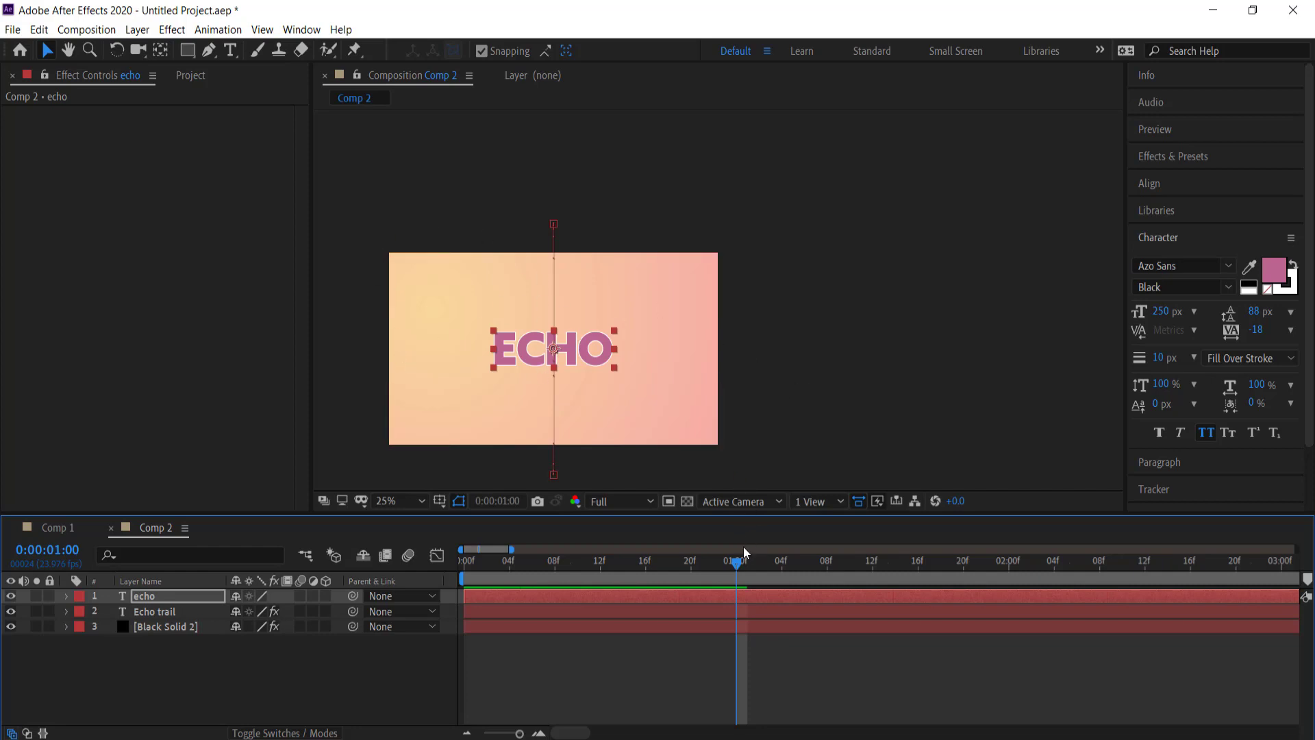
{"action": "mouse_move", "coordinate": [708, 569]}
{"action": "left_mouse_down"}
{"action": "mouse_move", "coordinate": [418, 569]}
{"action": "mouse_move", "coordinate": [682, 565]}
{"action": "left_mouse_up"}
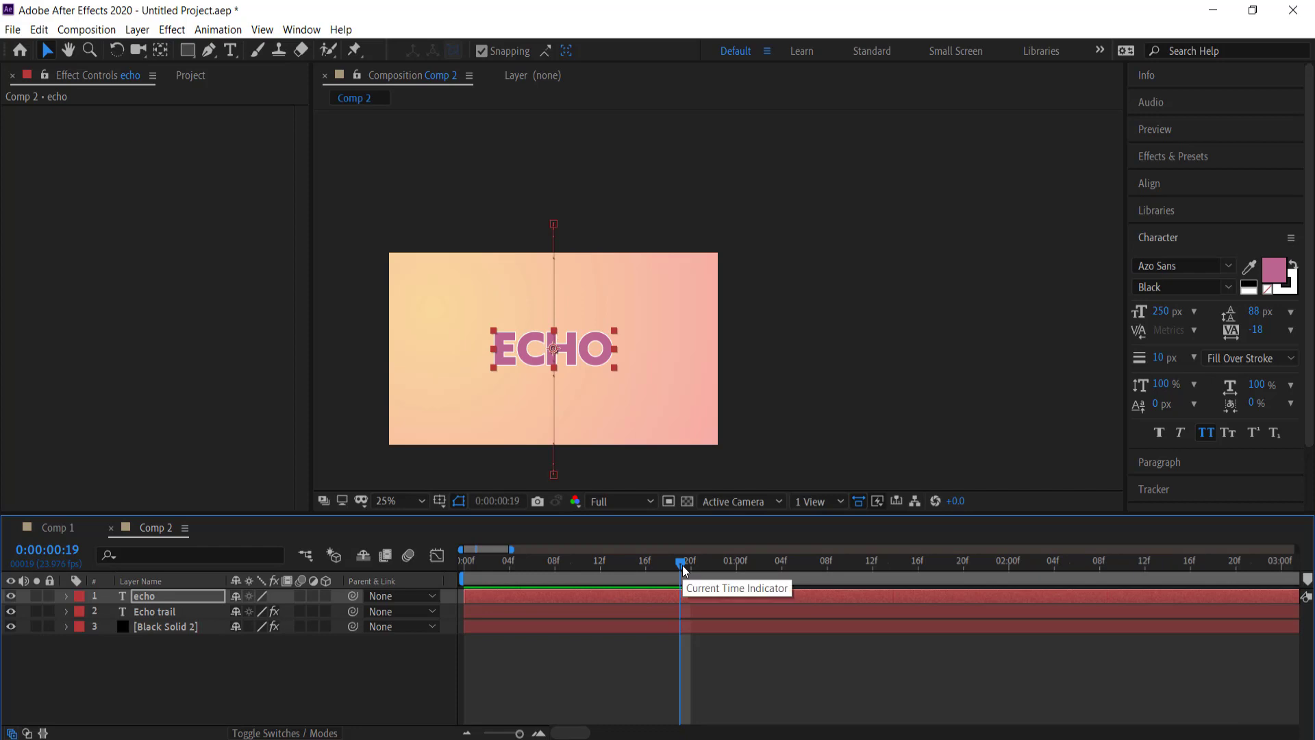
{"action": "left_click_drag", "start_coordinate": [682, 565], "coordinate": [781, 565]}
{"action": "key", "text": "space"}
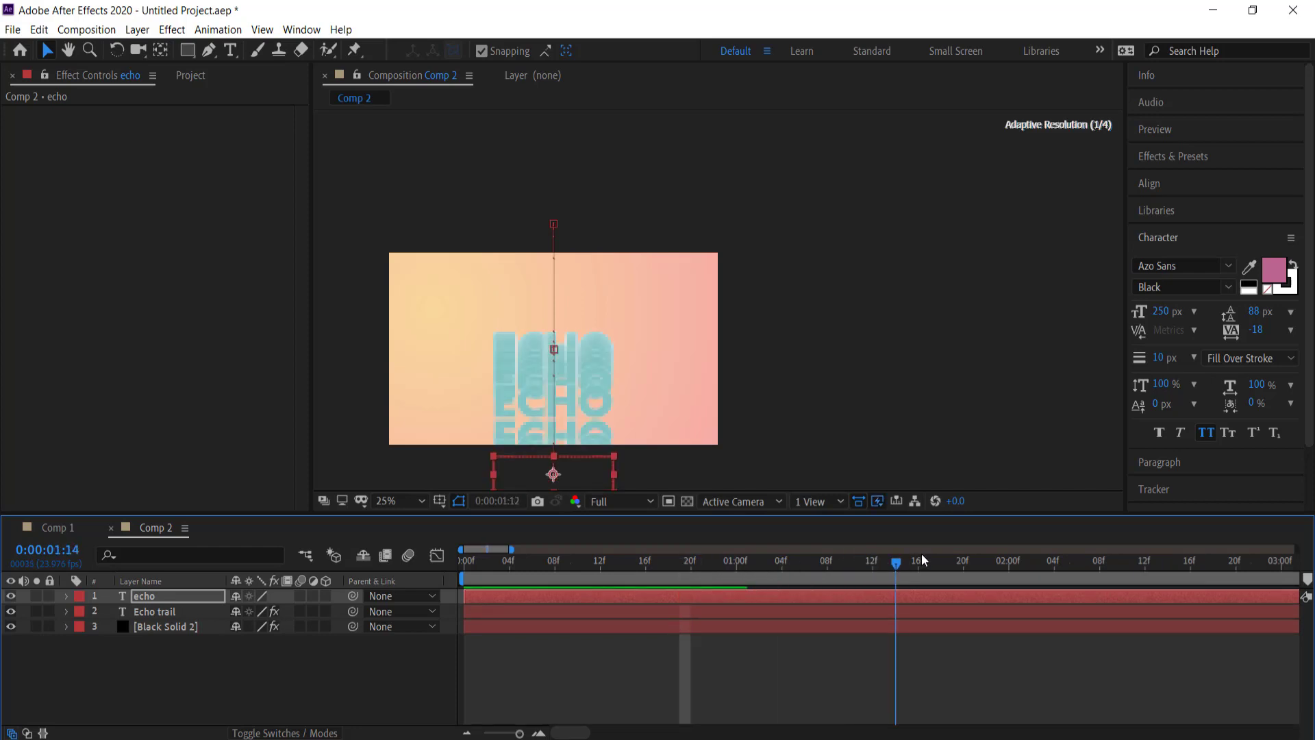
{"action": "key", "text": "Home"}
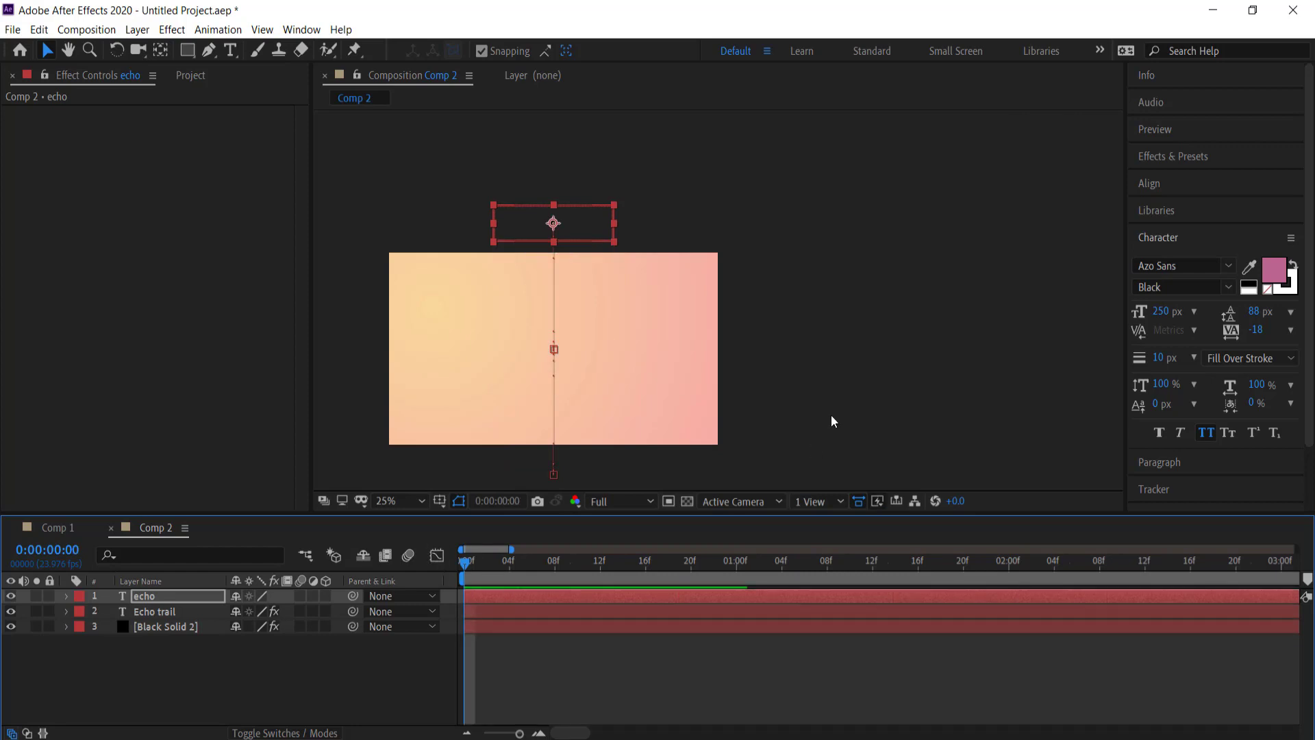
{"action": "key", "text": "space"}
{"action": "left_click", "coordinate": [654, 566]}
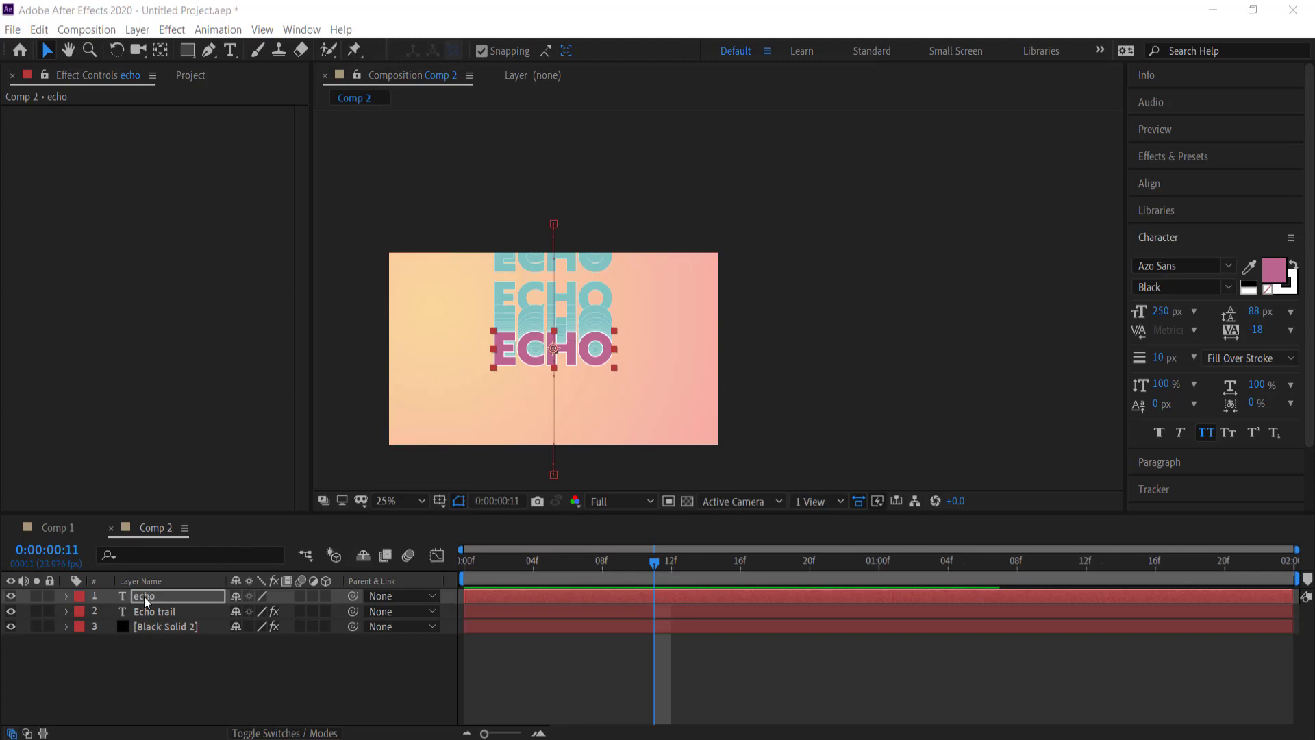
Scrub the ECHO font size up to 287 px, then undo back to 250 px.
{"action": "left_click", "coordinate": [1168, 312]}
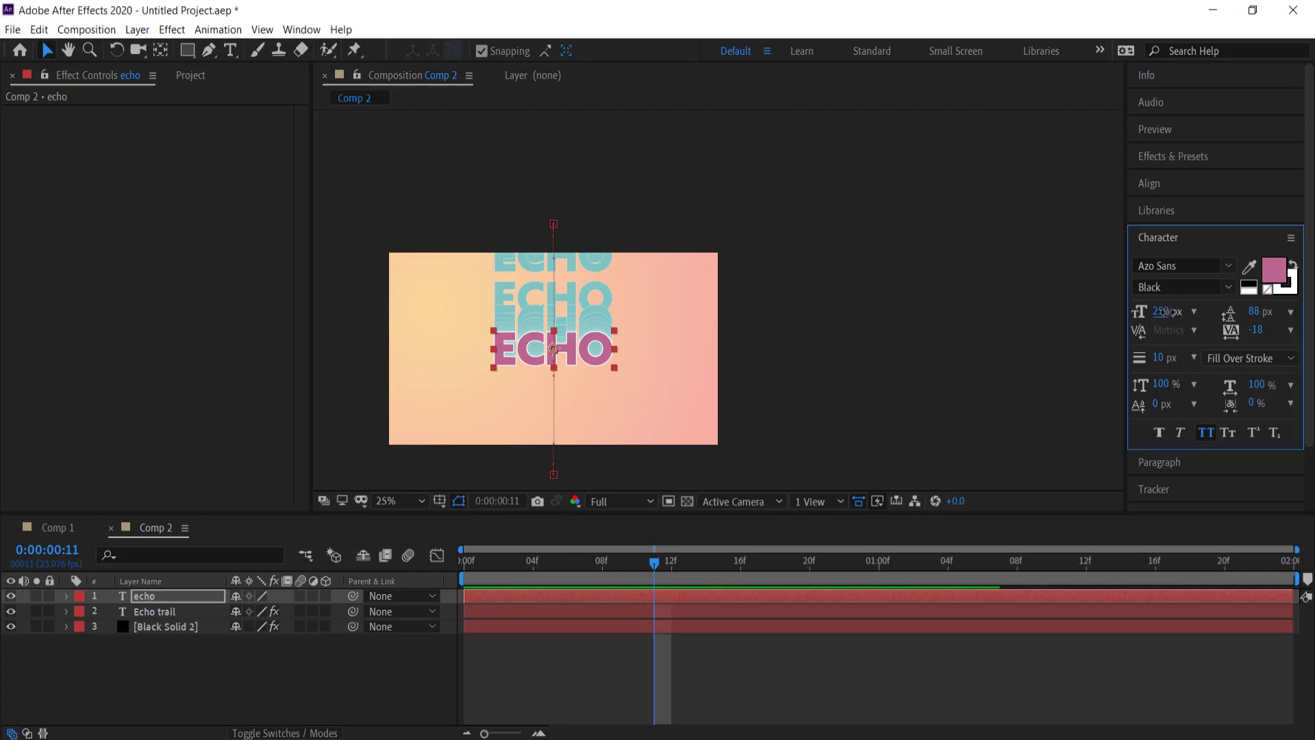
{"action": "left_click_drag", "start_coordinate": [1168, 312], "coordinate": [1193, 313]}
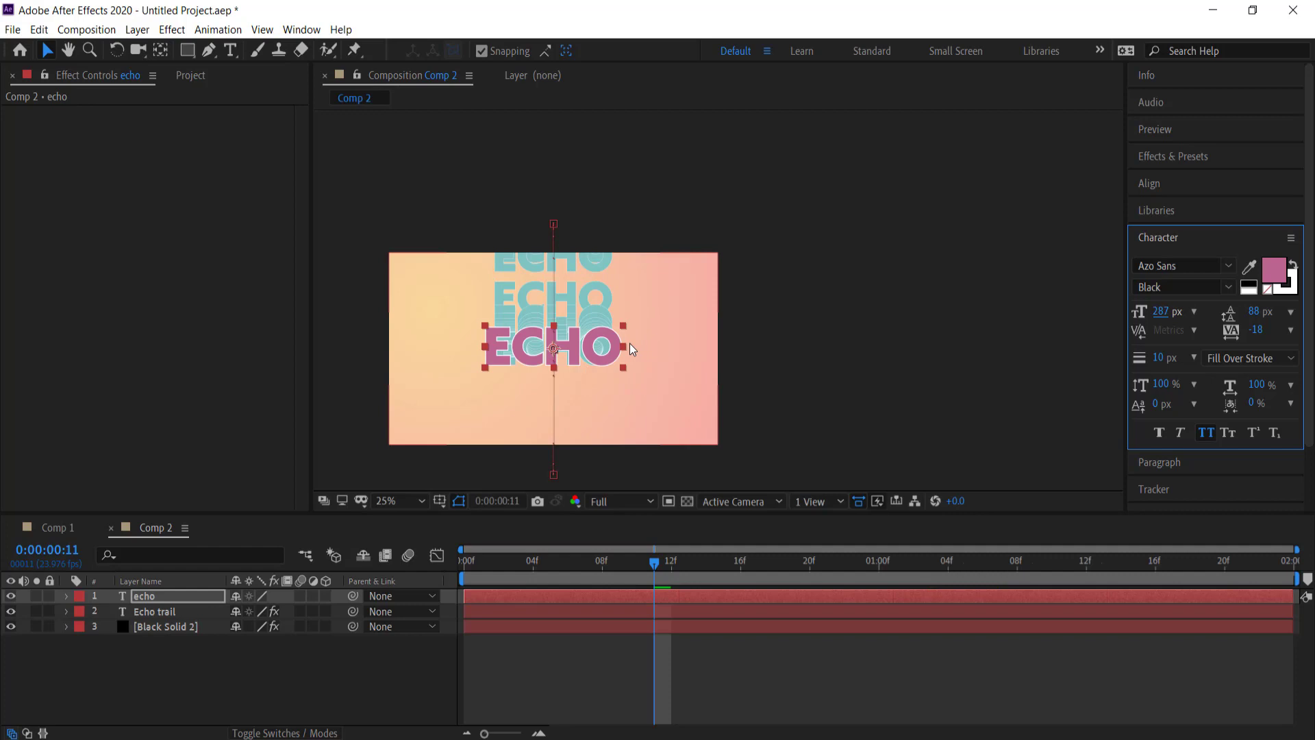
{"action": "key", "text": "ctrl+z"}
Add Null 1, parent echo and Echo trail to it, scale it up, and preview from the start.
{"action": "right_click", "coordinate": [147, 656]}
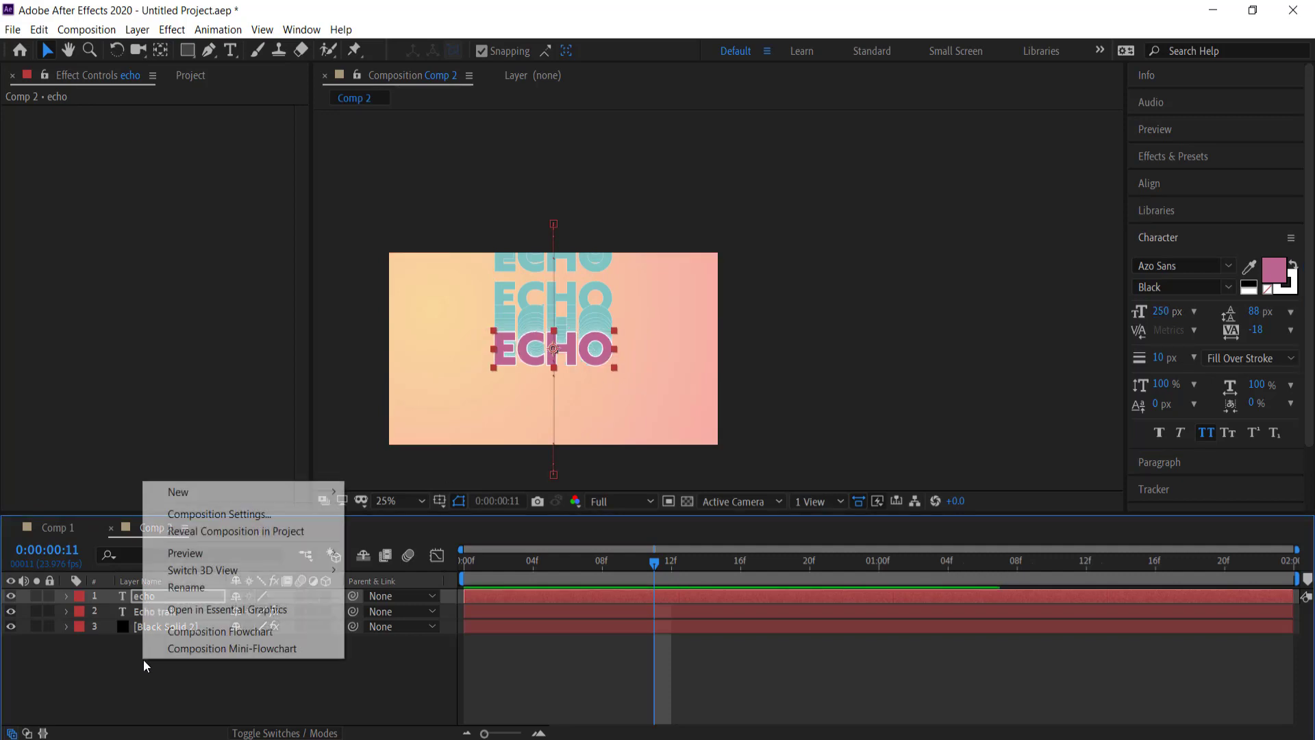
{"action": "mouse_move", "coordinate": [232, 492]}
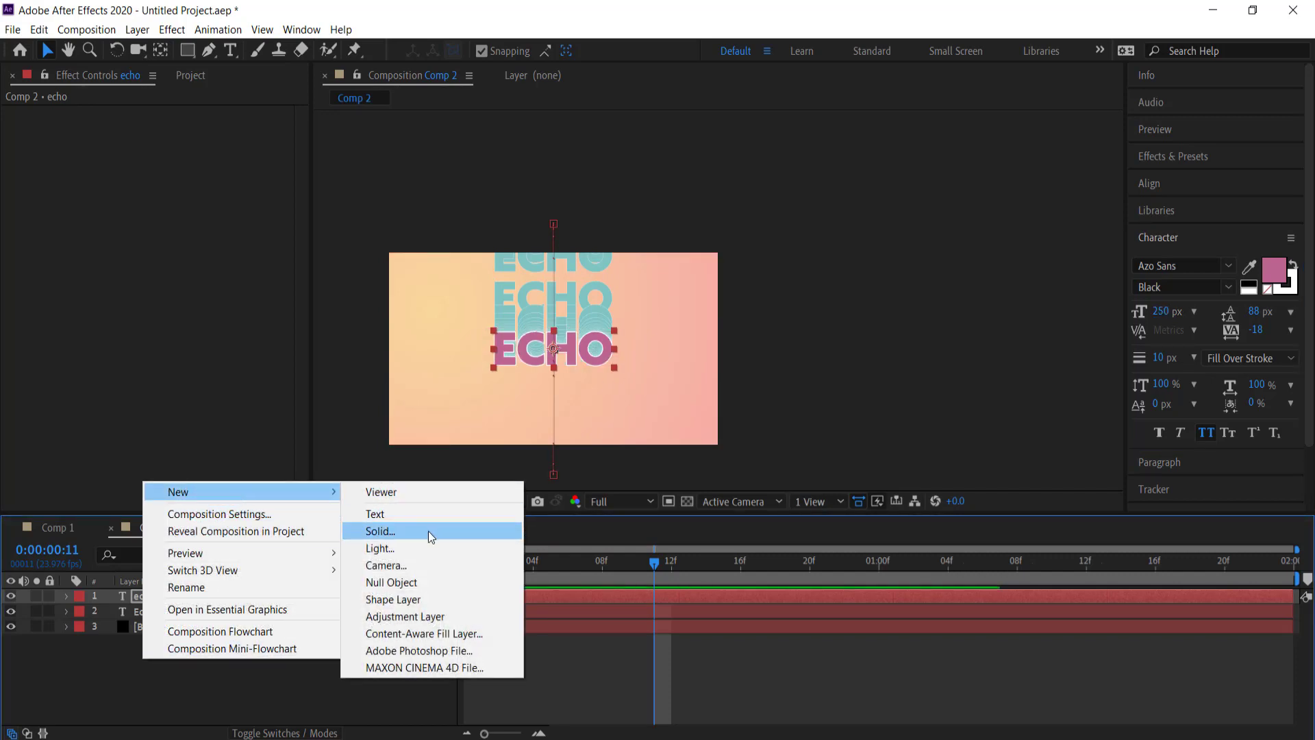
{"action": "left_click", "coordinate": [404, 582]}
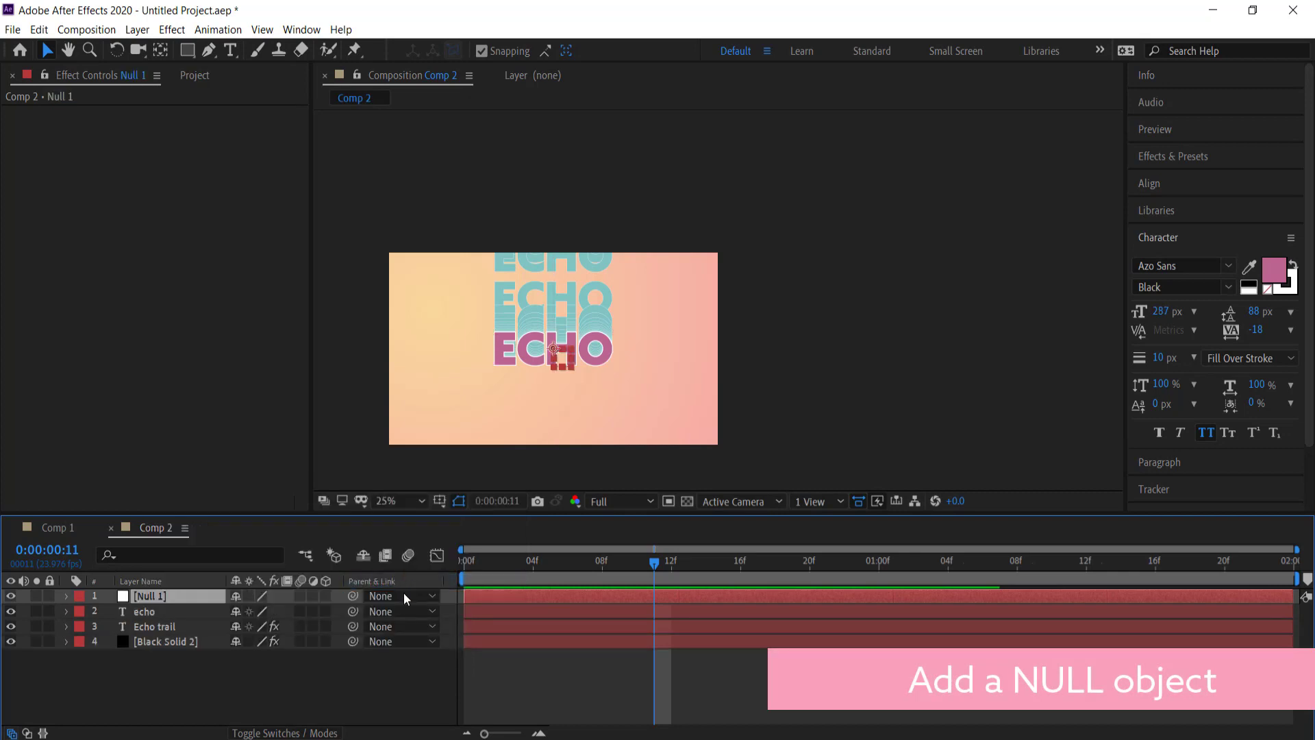
{"action": "left_click_drag", "start_coordinate": [352, 611], "coordinate": [199, 593]}
{"action": "left_click_drag", "start_coordinate": [353, 625], "coordinate": [195, 598]}
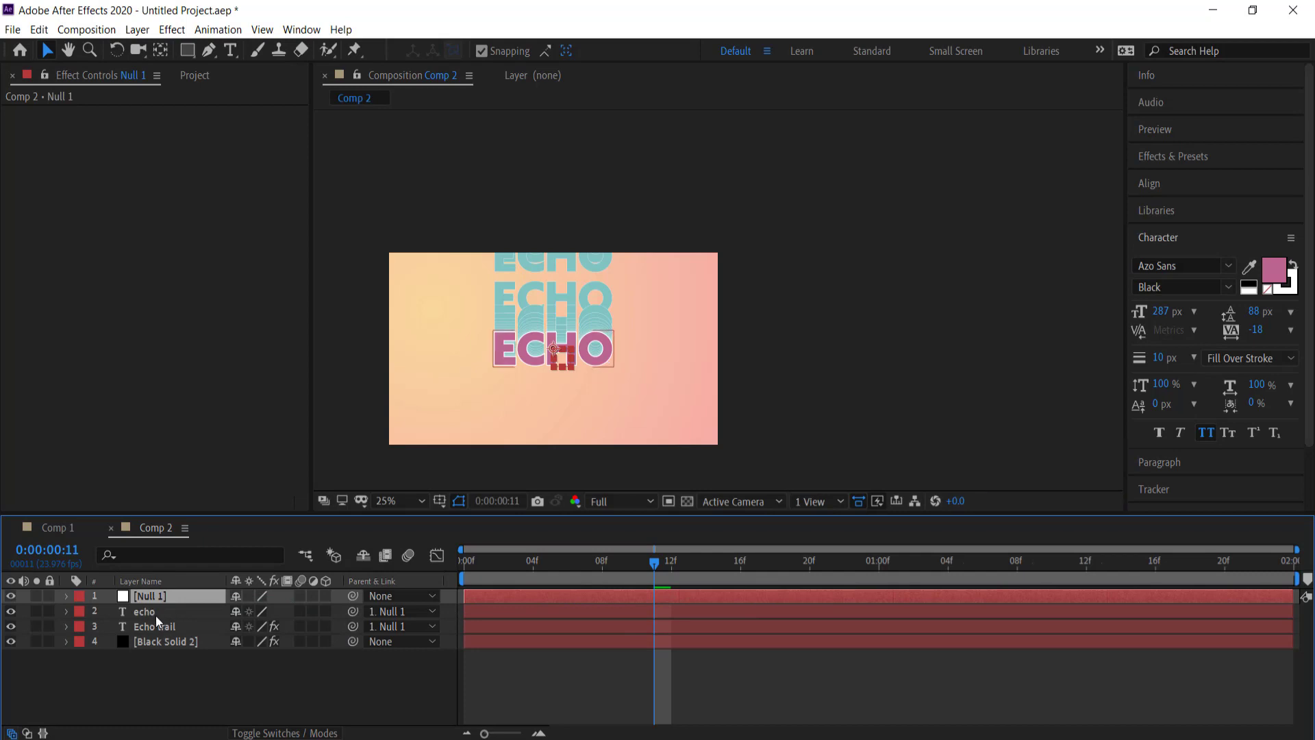
{"action": "key", "text": "s"}
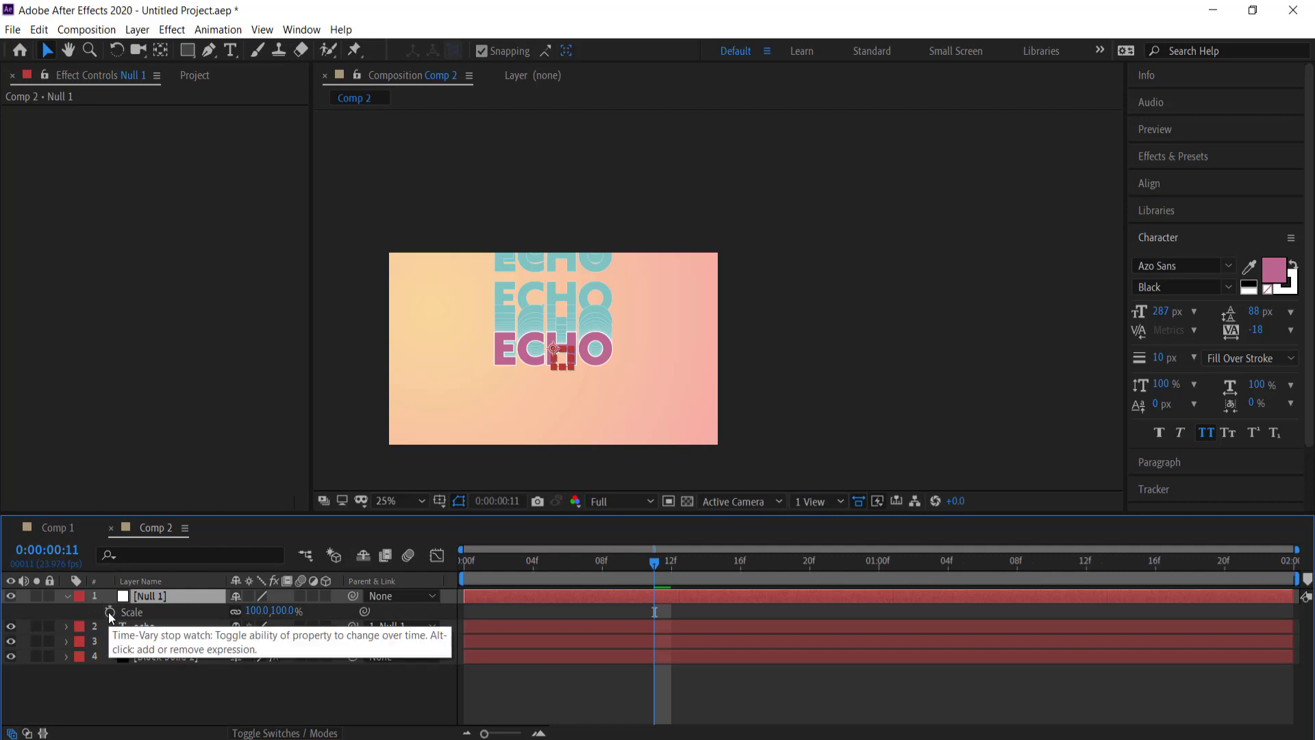
{"action": "left_click_drag", "start_coordinate": [255, 610], "coordinate": [325, 605]}
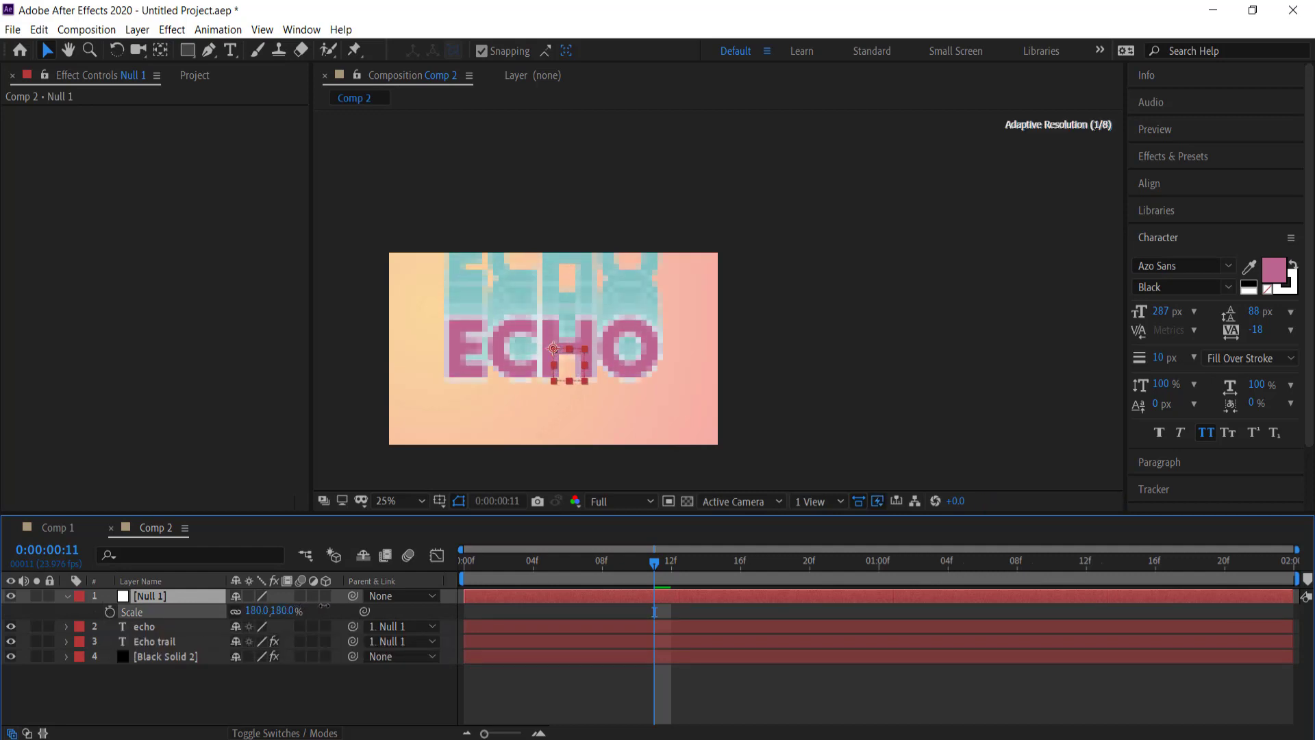
{"action": "left_click_drag", "start_coordinate": [656, 563], "coordinate": [464, 560]}
{"action": "key", "text": "space"}
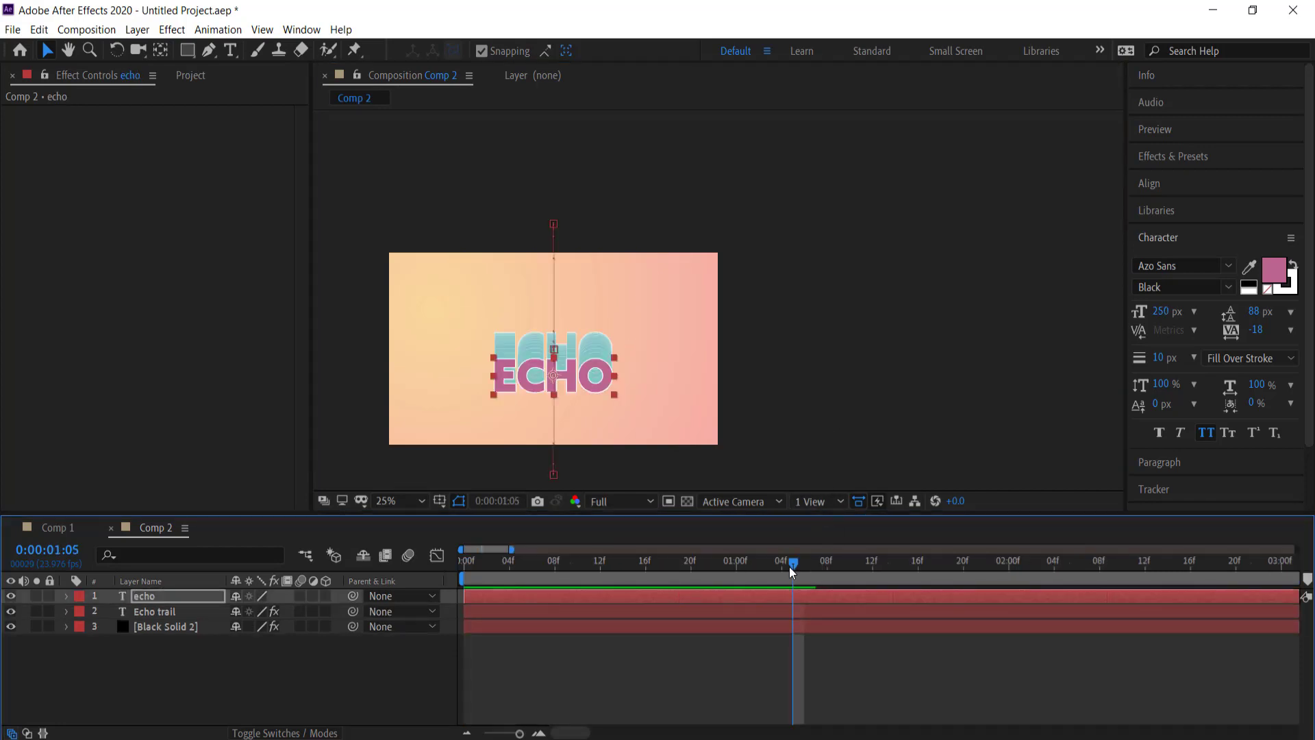
End the work area at 2:00f, trim Comp 2 to it, and return to the first frame.
{"action": "left_click_drag", "start_coordinate": [793, 562], "coordinate": [565, 561]}
{"action": "key", "text": "minus"}
{"action": "key", "text": "minus"}
{"action": "key", "text": "minus"}
{"action": "key", "text": "minus"}
{"action": "key", "text": "minus"}
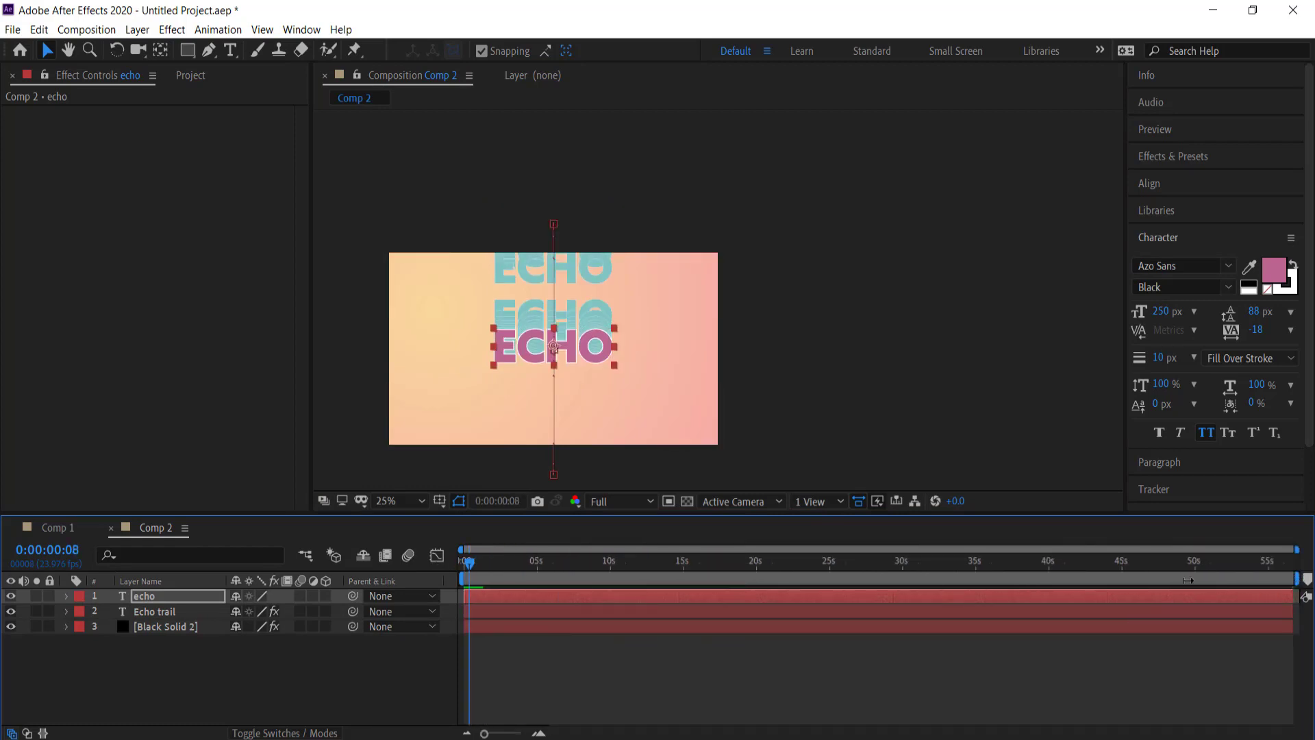
{"action": "left_click_drag", "start_coordinate": [1188, 580], "coordinate": [484, 581]}
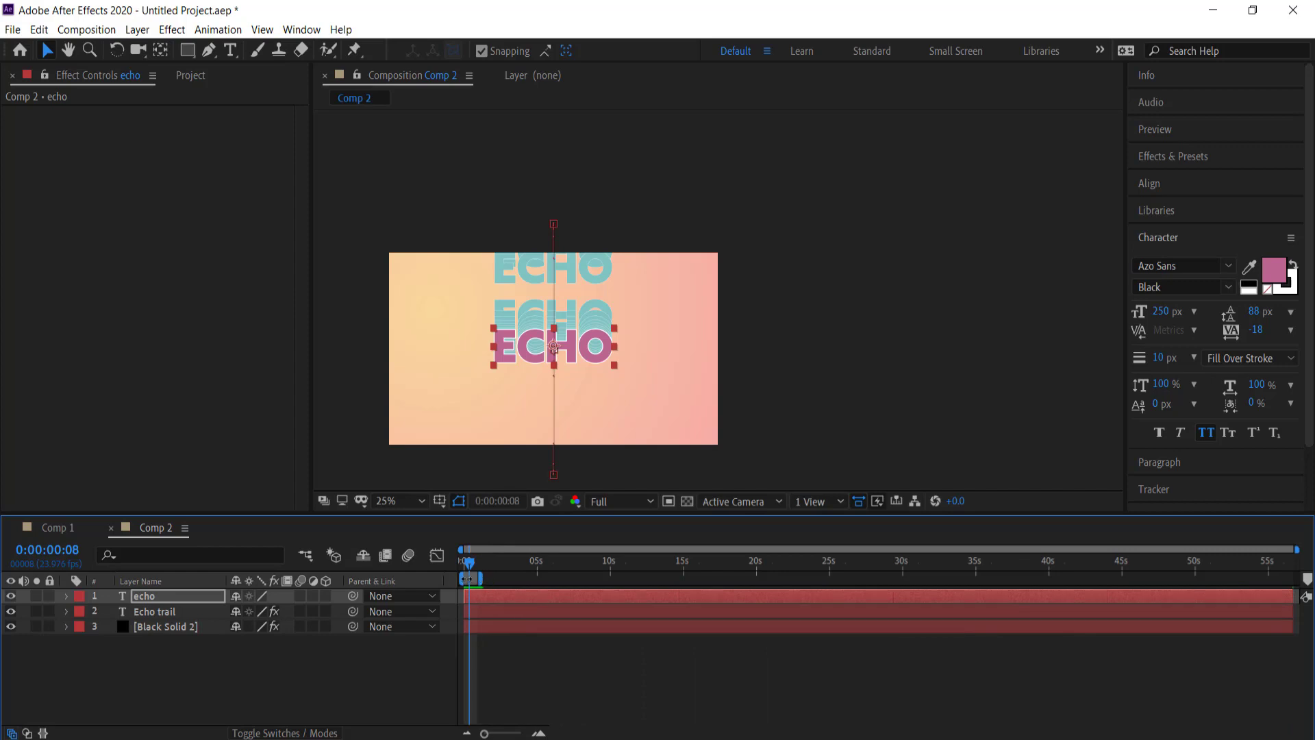
{"action": "key", "text": "equal"}
{"action": "key", "text": "equal"}
{"action": "key", "text": "equal"}
{"action": "key", "text": "equal"}
{"action": "key", "text": "equal"}
{"action": "left_click_drag", "start_coordinate": [797, 580], "coordinate": [896, 580]}
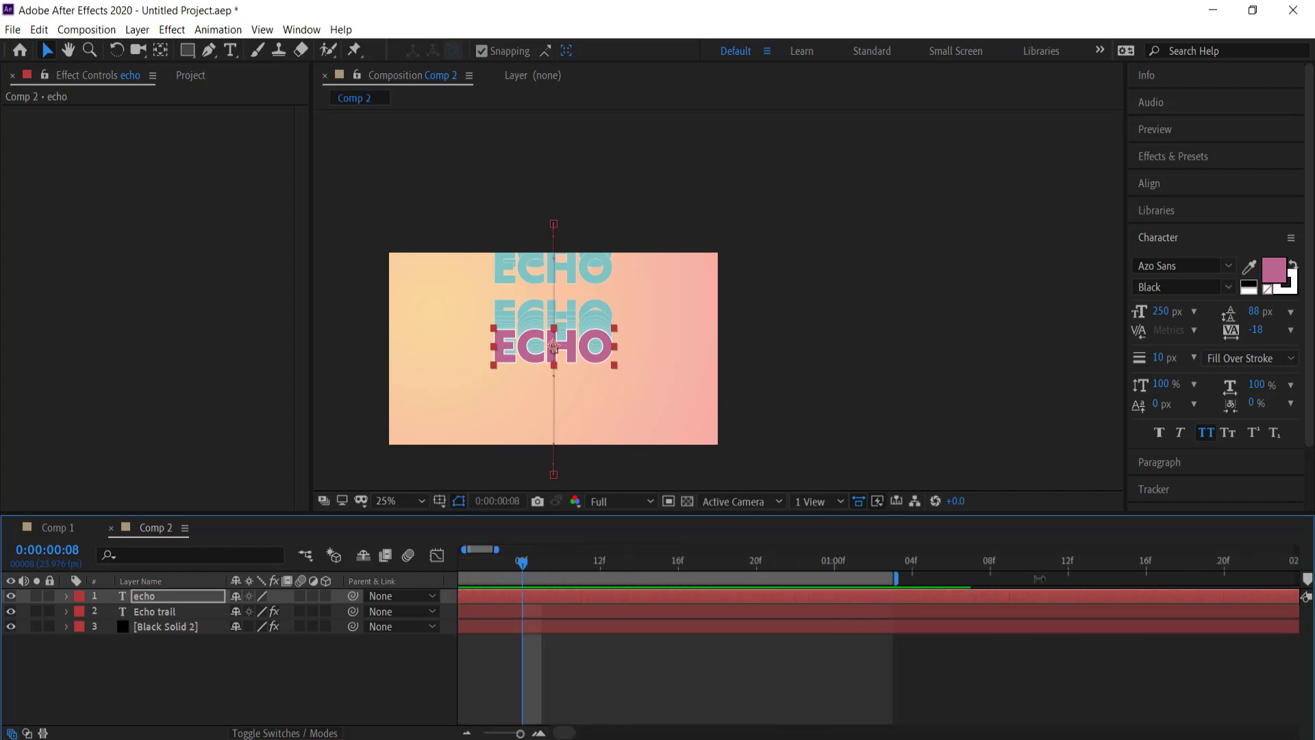
{"action": "left_click_drag", "start_coordinate": [1038, 579], "coordinate": [885, 577]}
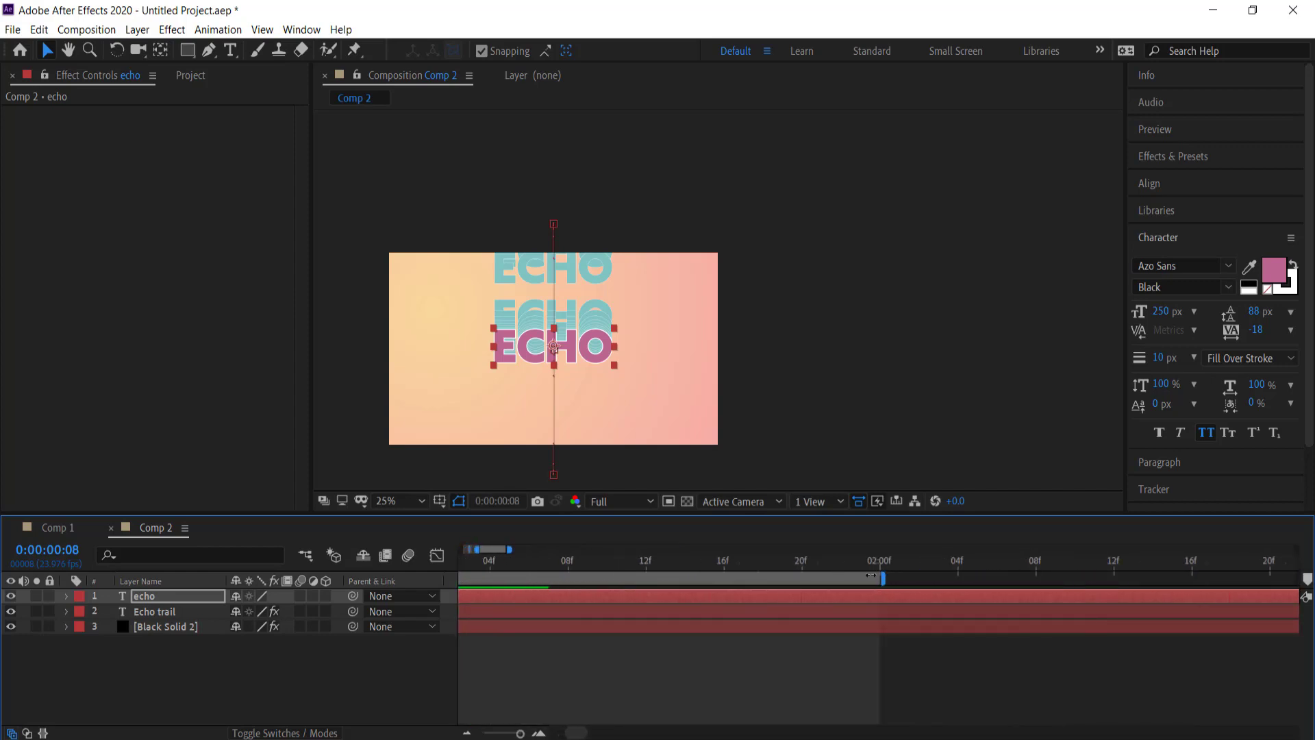
{"action": "right_click", "coordinate": [864, 575]}
{"action": "left_click", "coordinate": [916, 621]}
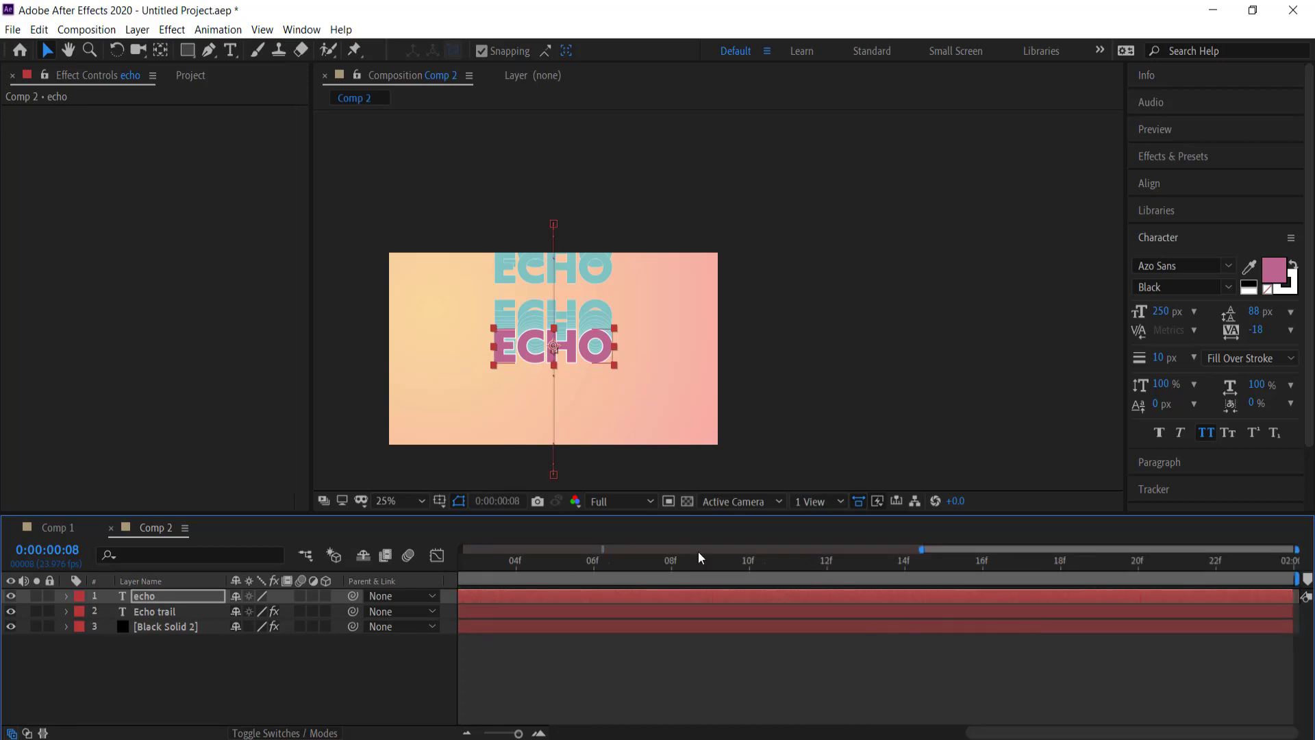
{"action": "key", "text": "minus"}
{"action": "key", "text": "minus"}
{"action": "key", "text": "minus"}
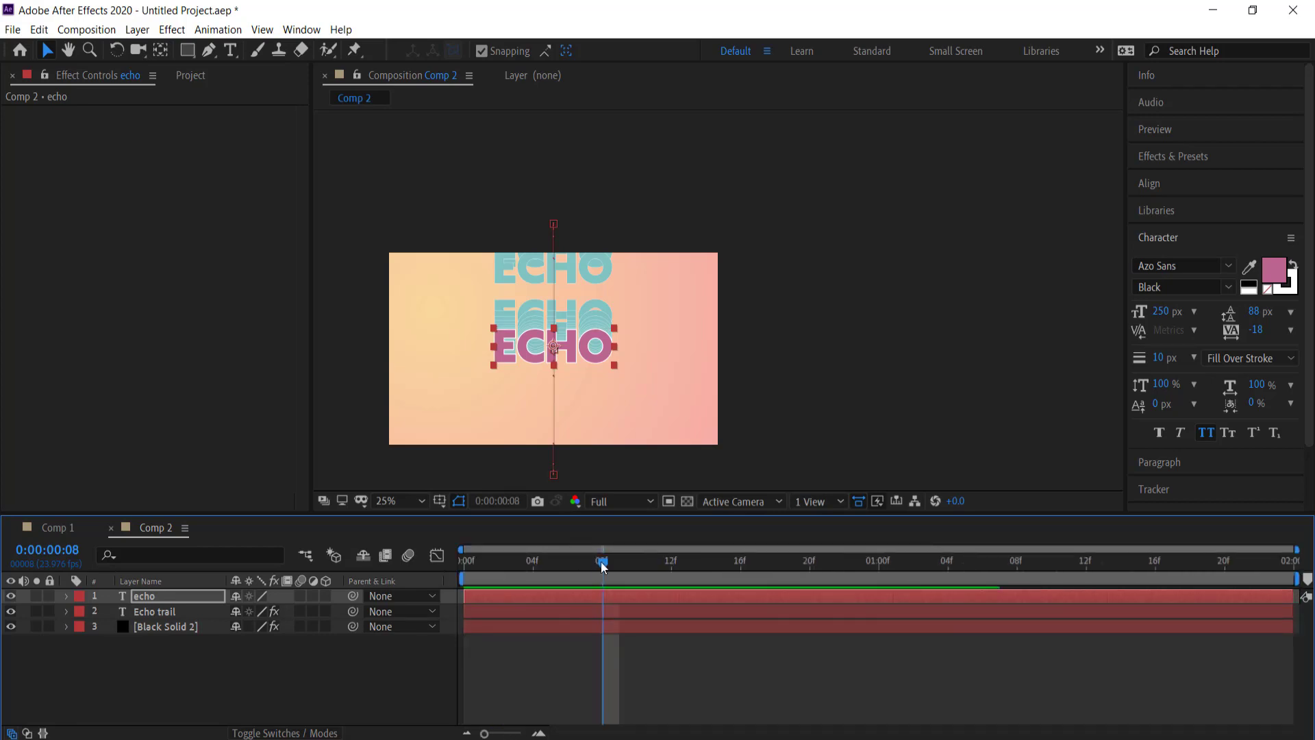
{"action": "left_click_drag", "start_coordinate": [602, 566], "coordinate": [403, 574]}
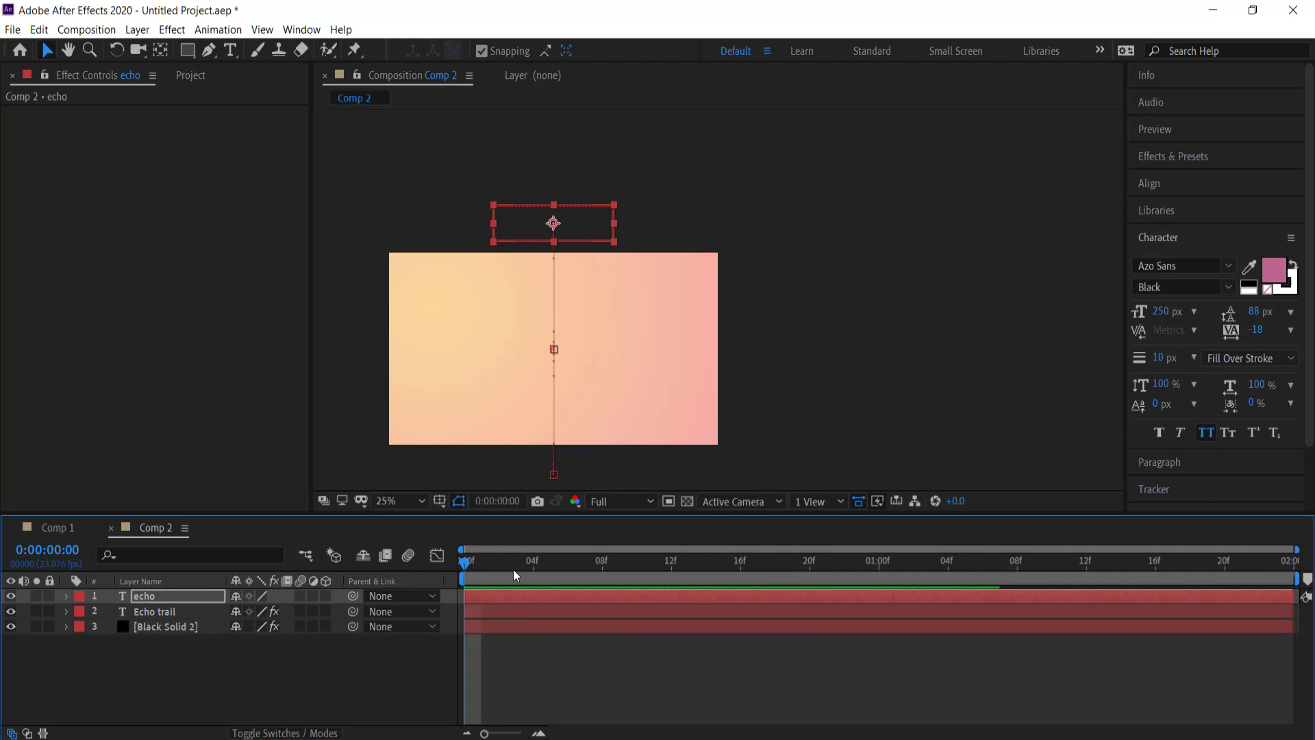